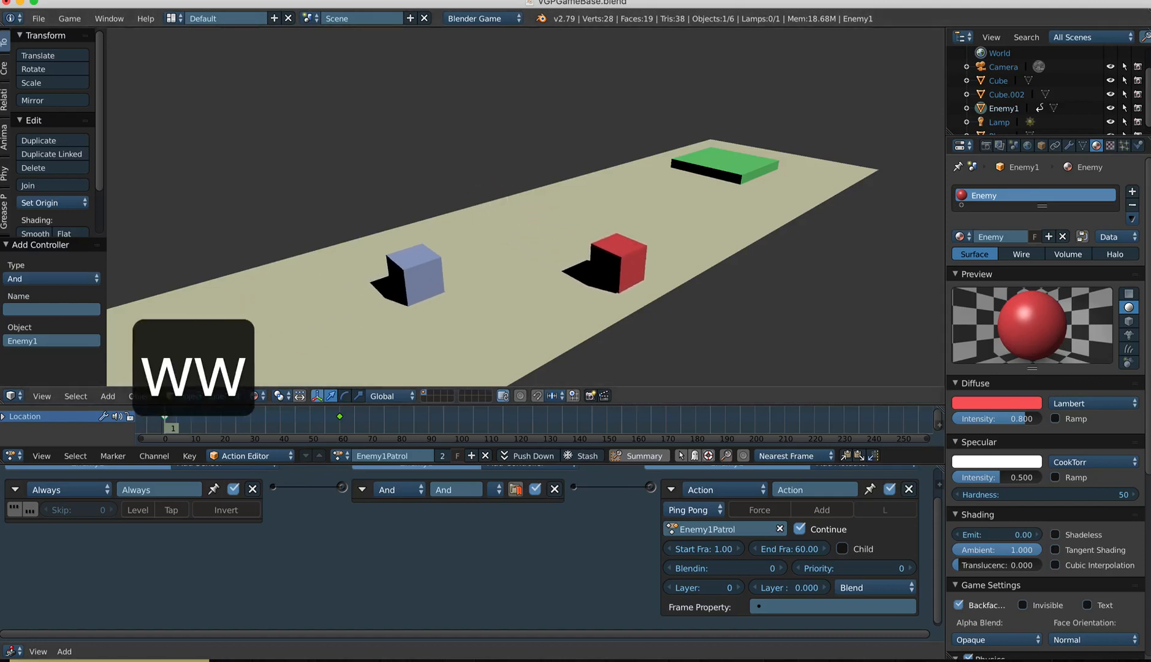
Test the blue player cube's forward movement in the running game, stop it, and collapse the red enemy's Action actuator
{"action": "key", "text": "Escape"}
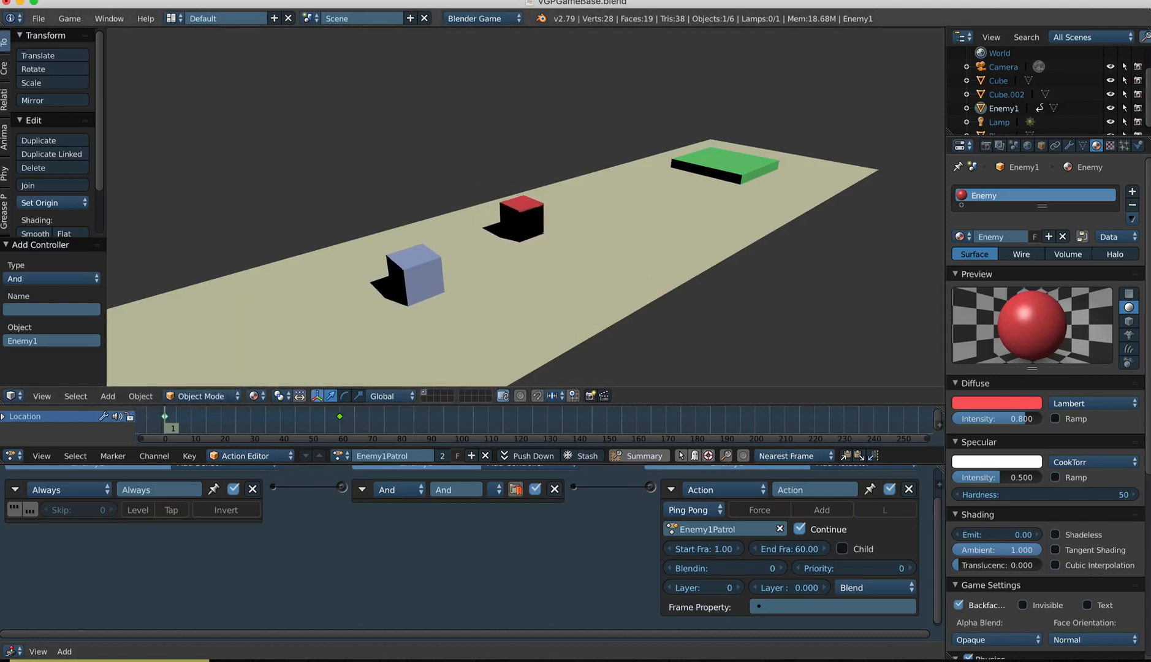
{"action": "key", "text": "w"}
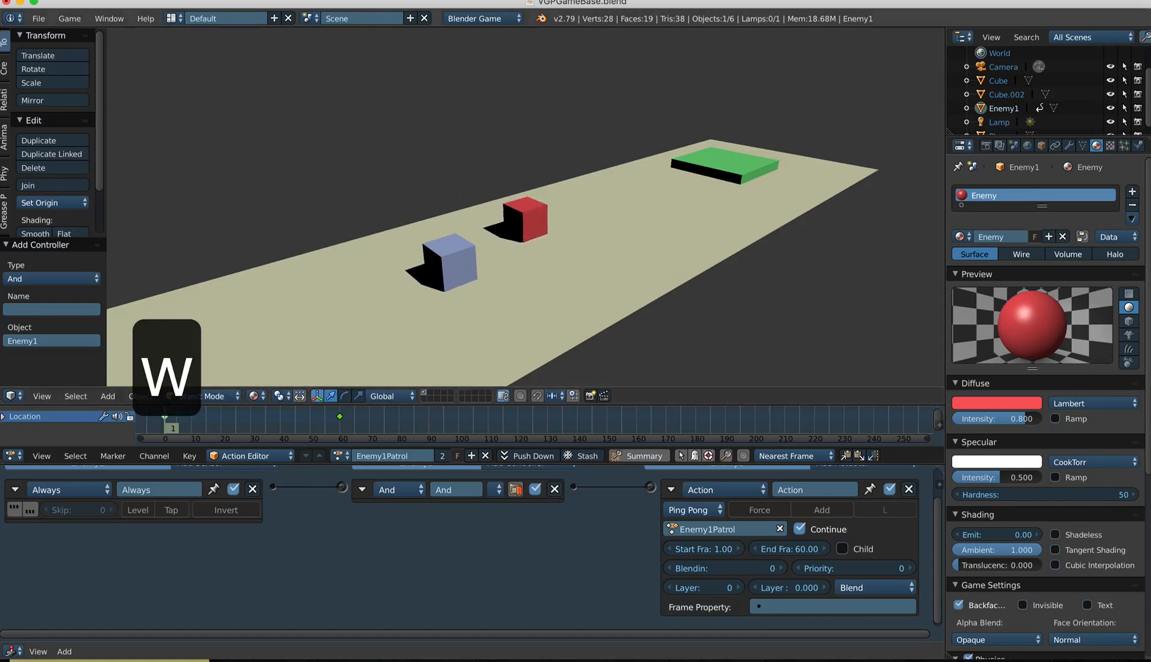
{"action": "key", "text": "Escape"}
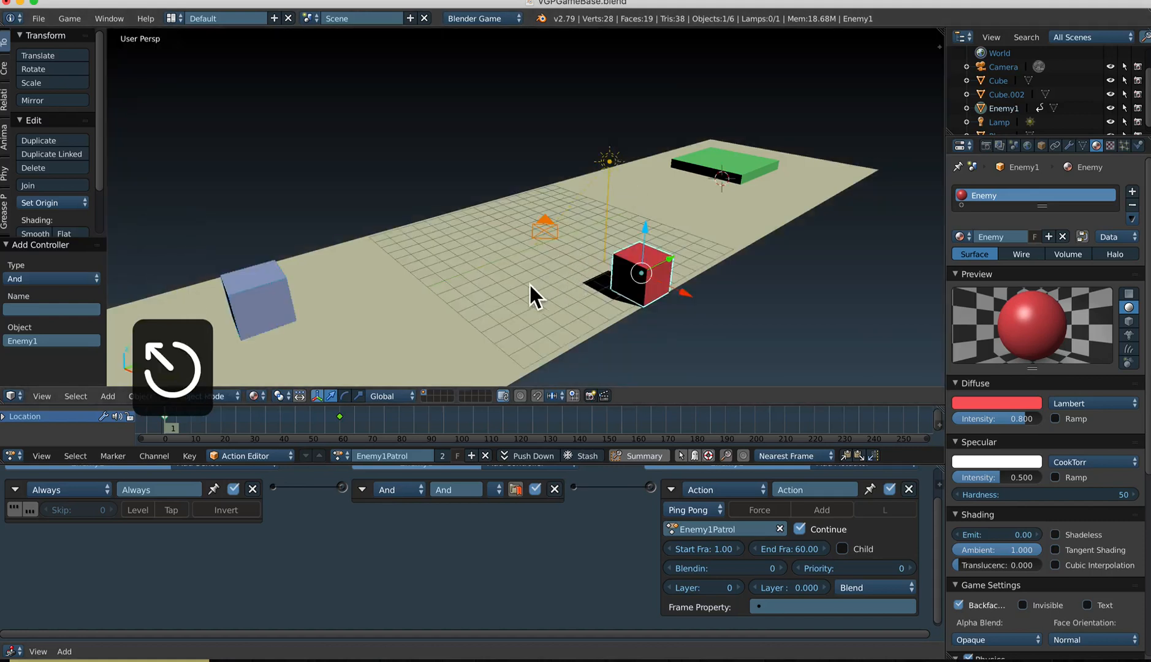
{"action": "left_click", "coordinate": [671, 489]}
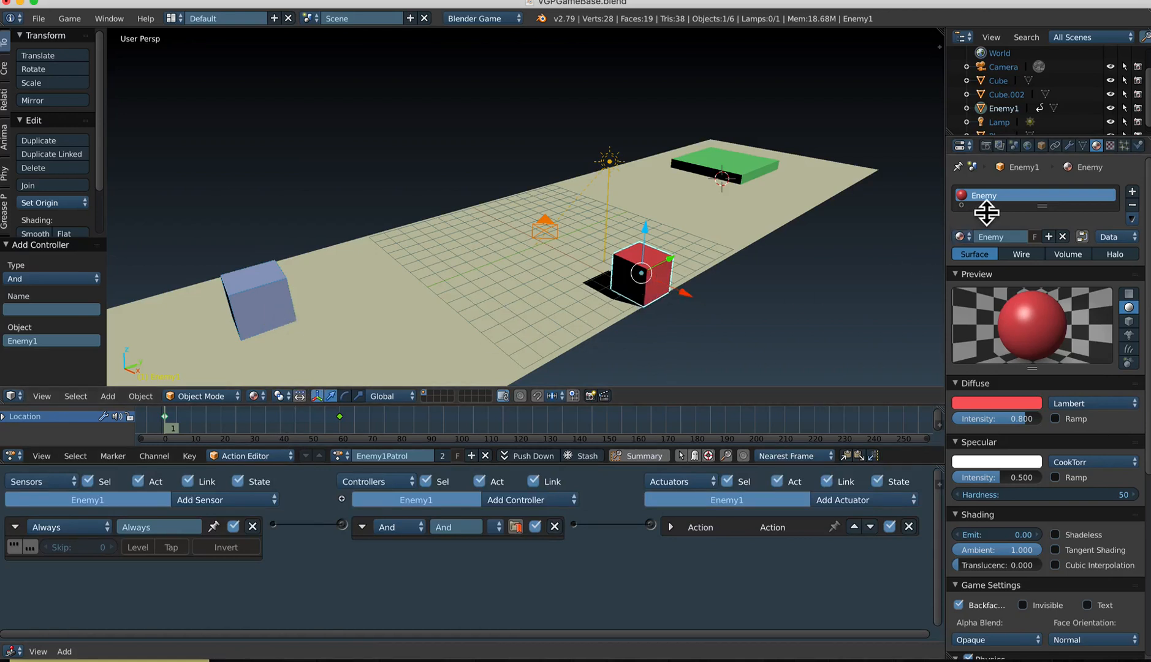
Add a Collision sensor to the blue player cube's game logic
{"action": "right_click", "coordinate": [268, 298]}
{"action": "middle_click_drag", "start_coordinate": [312, 555], "coordinate": [312, 542]}
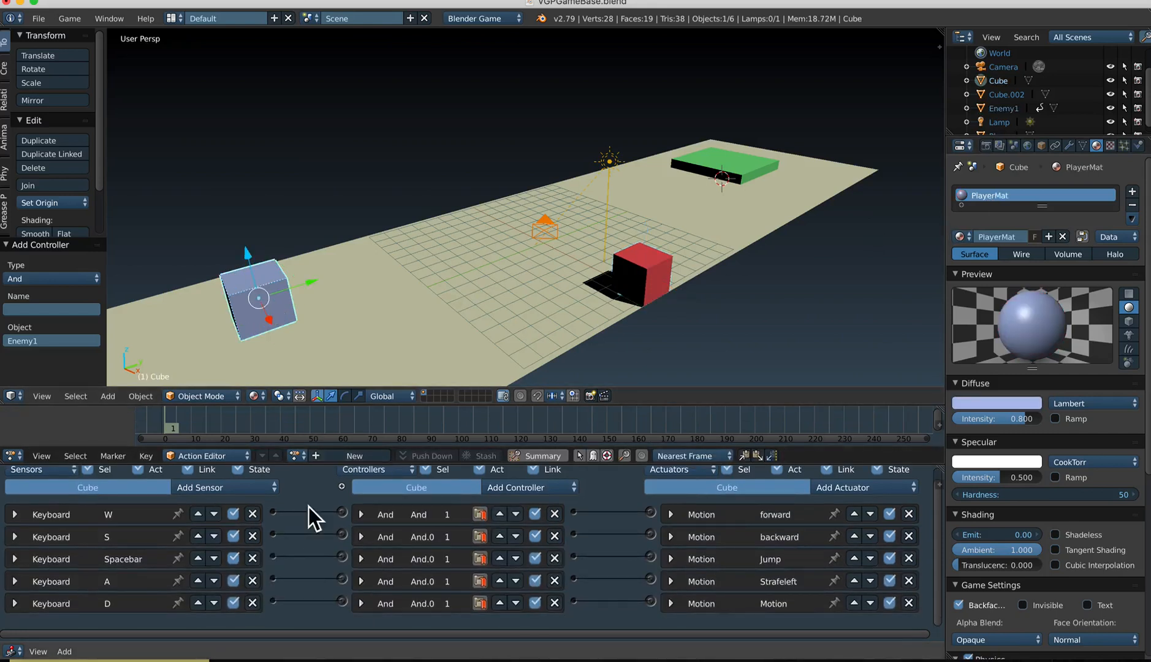
{"action": "left_click", "coordinate": [210, 488]}
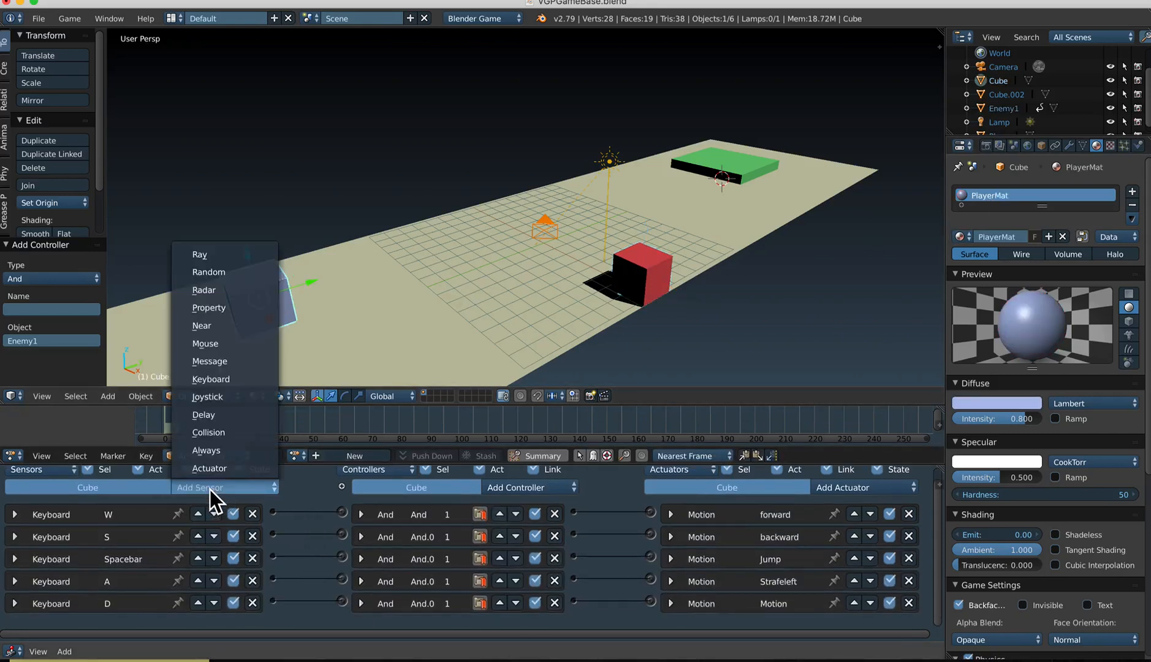
{"action": "left_click", "coordinate": [204, 437]}
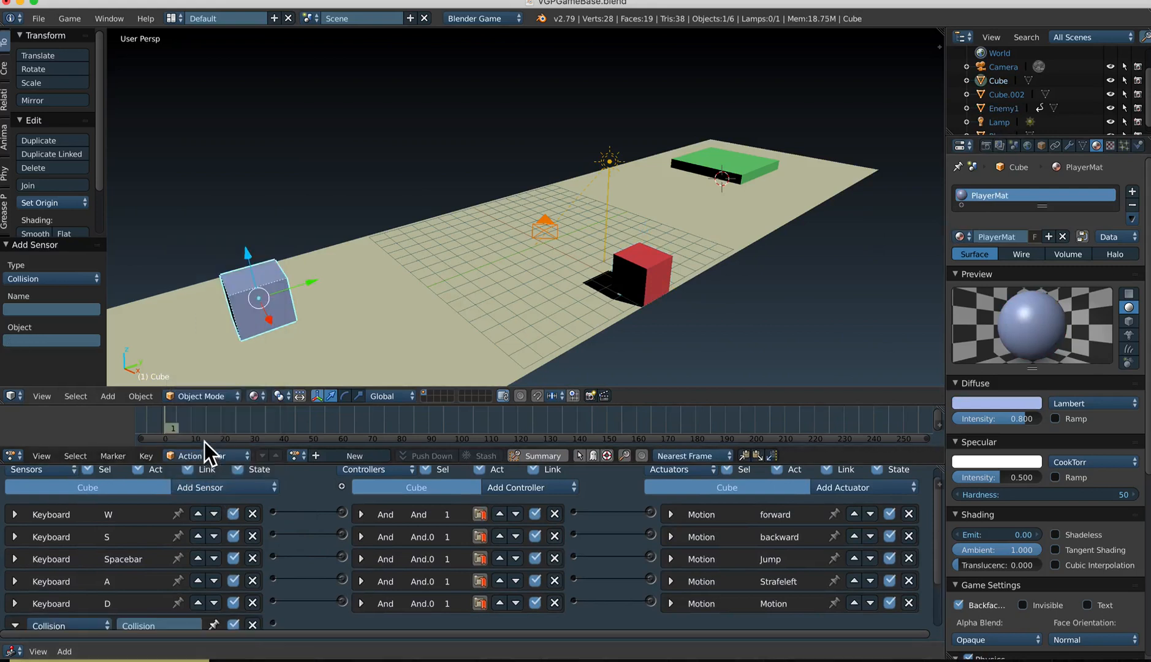
Make the player cube's Collision sensor detect by material and set that material to Enemy
{"action": "middle_click_drag", "start_coordinate": [284, 574], "coordinate": [278, 496]}
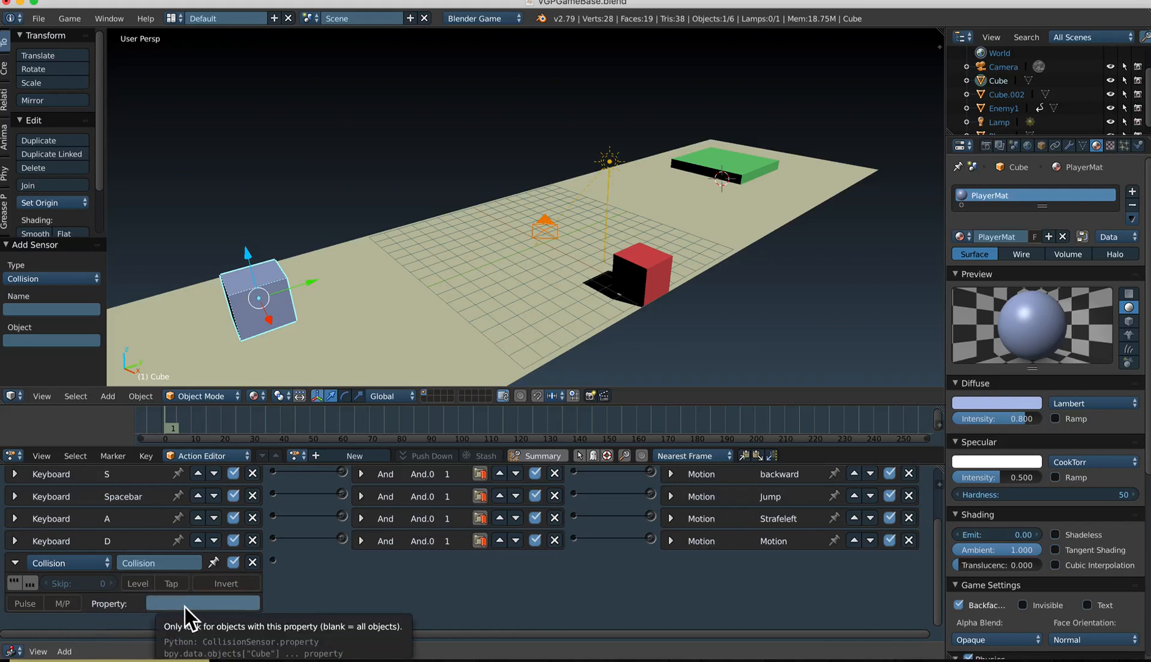
{"action": "left_click", "coordinate": [69, 609]}
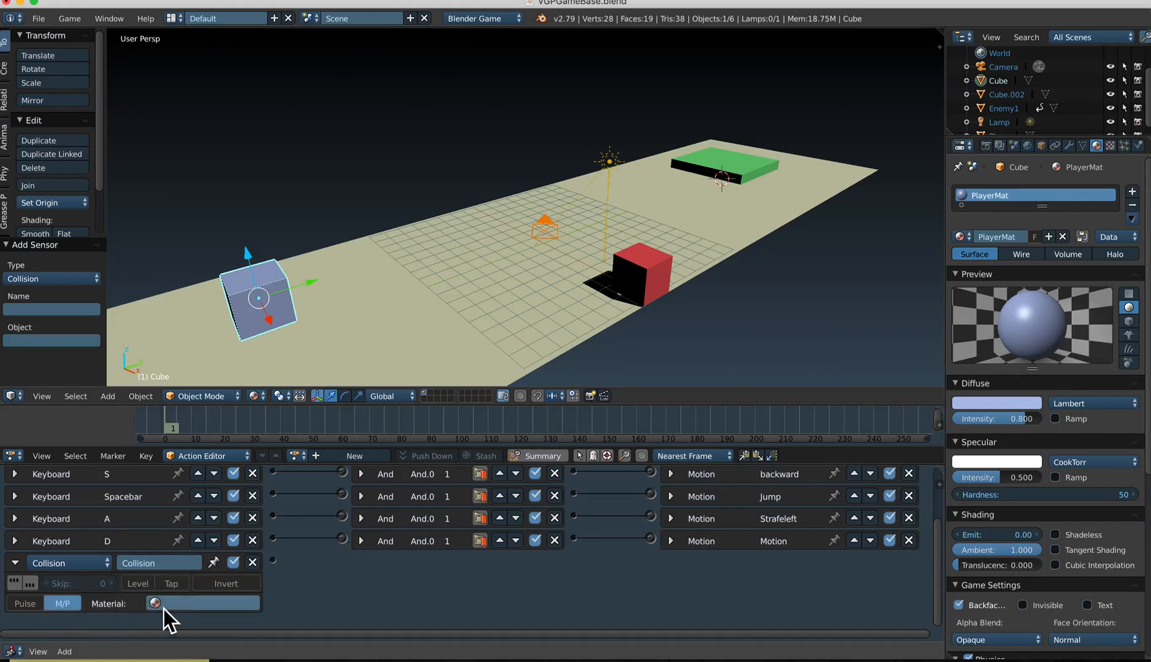
{"action": "left_click", "coordinate": [179, 604]}
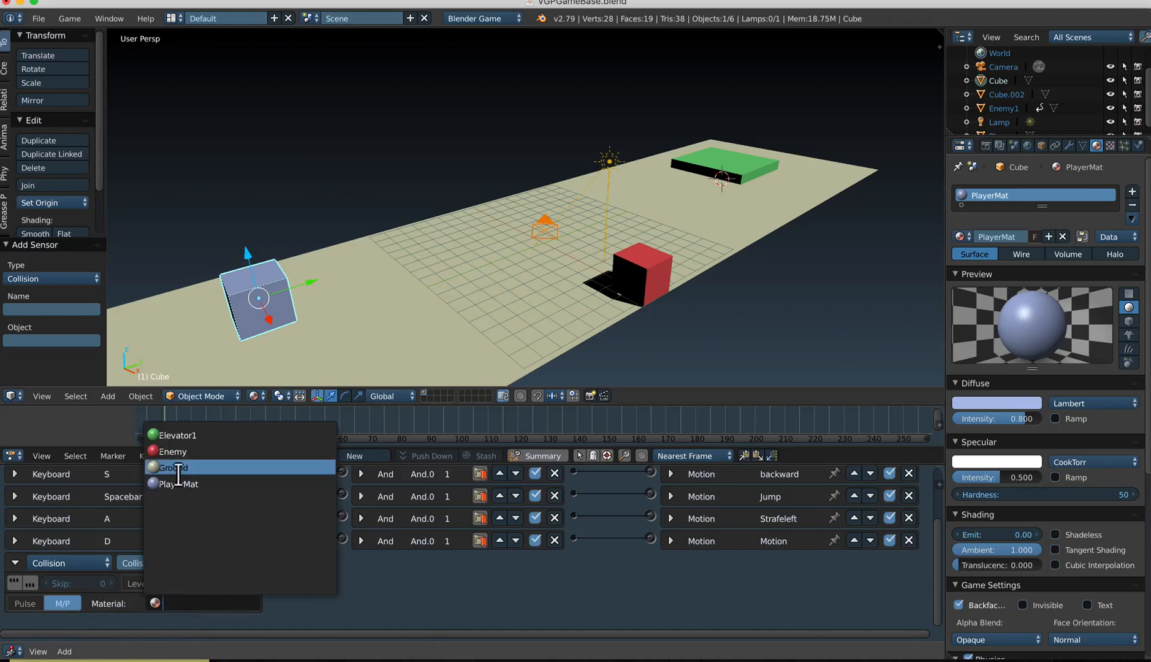
{"action": "left_click", "coordinate": [173, 451]}
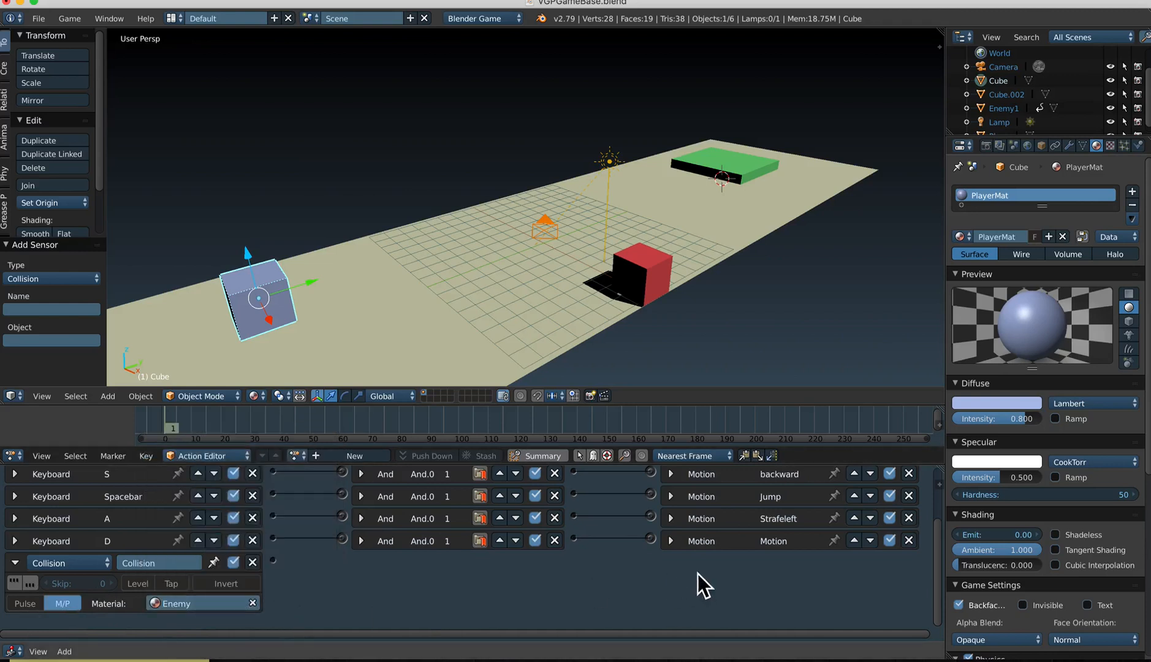
Add a Scene actuator to the player cube and link the Collision sensor to it
{"action": "scroll", "coordinate": [806, 581], "scroll_direction": "up", "scroll_amount": 3}
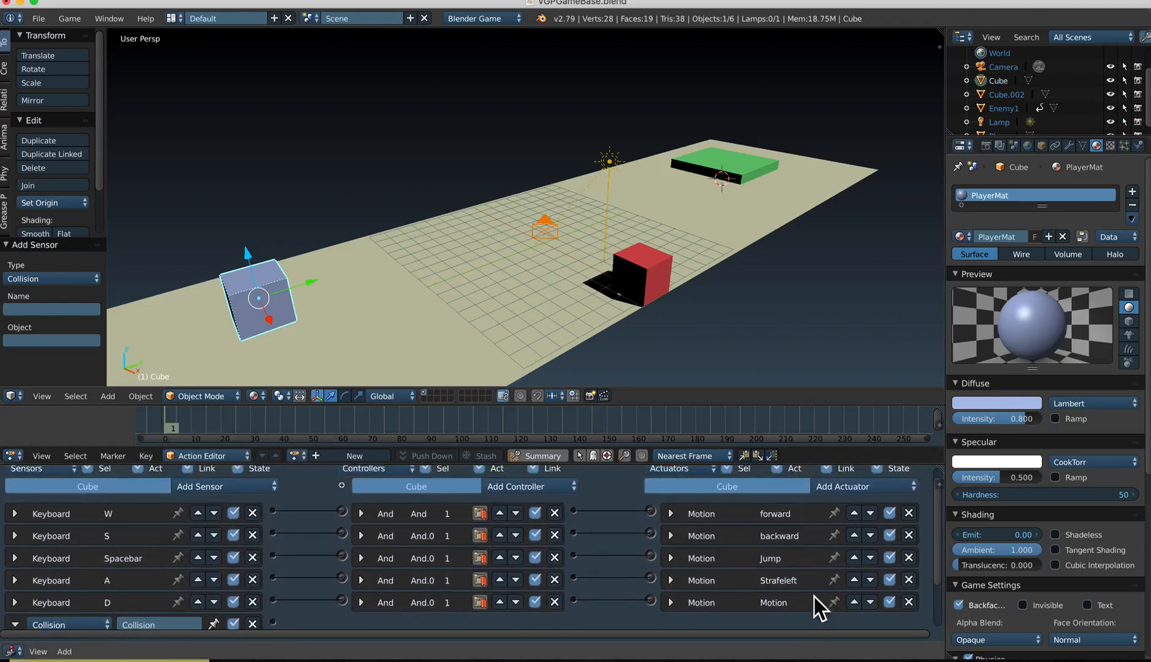
{"action": "left_click", "coordinate": [837, 491]}
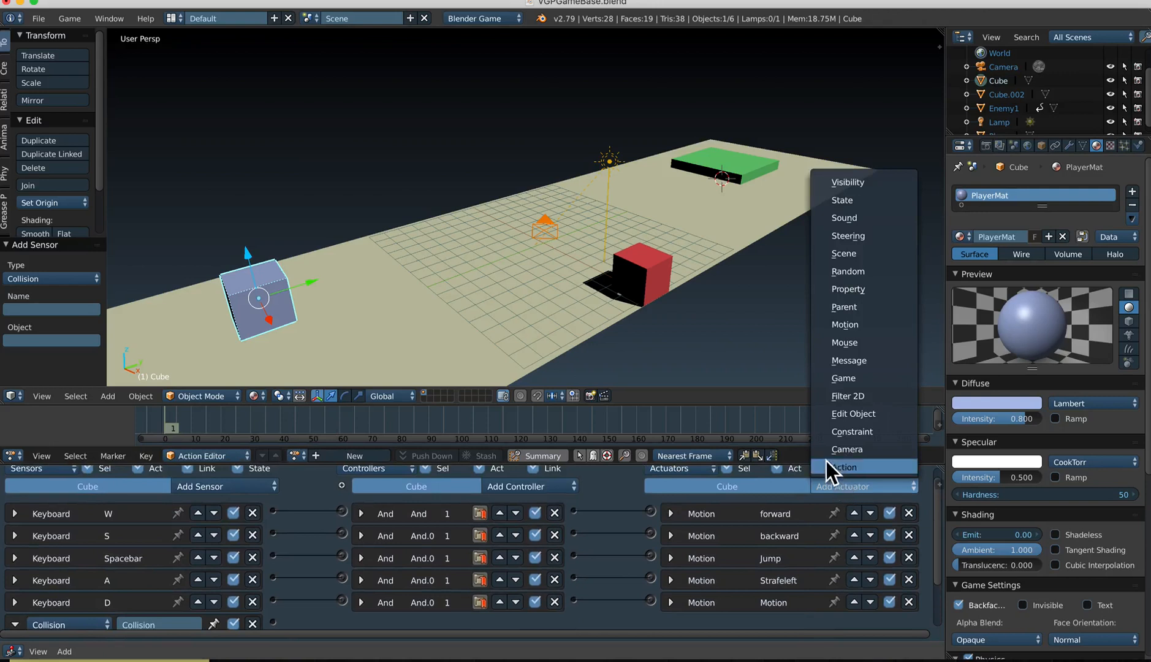
{"action": "left_click", "coordinate": [846, 261]}
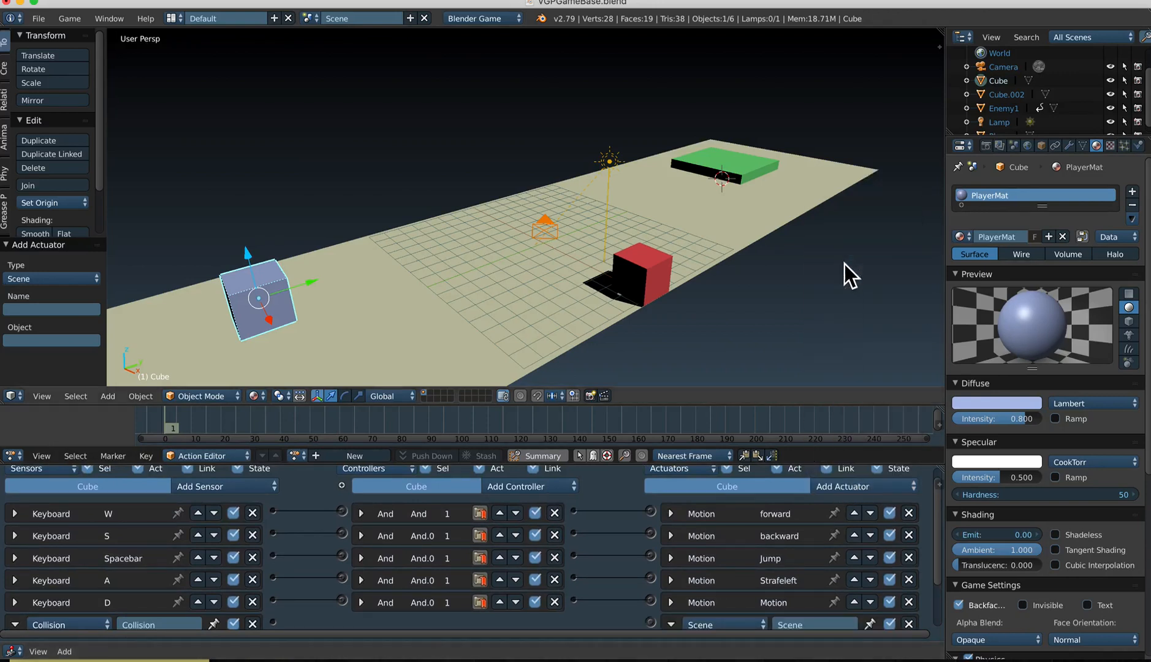
{"action": "scroll", "coordinate": [776, 583], "scroll_direction": "down", "scroll_amount": 2}
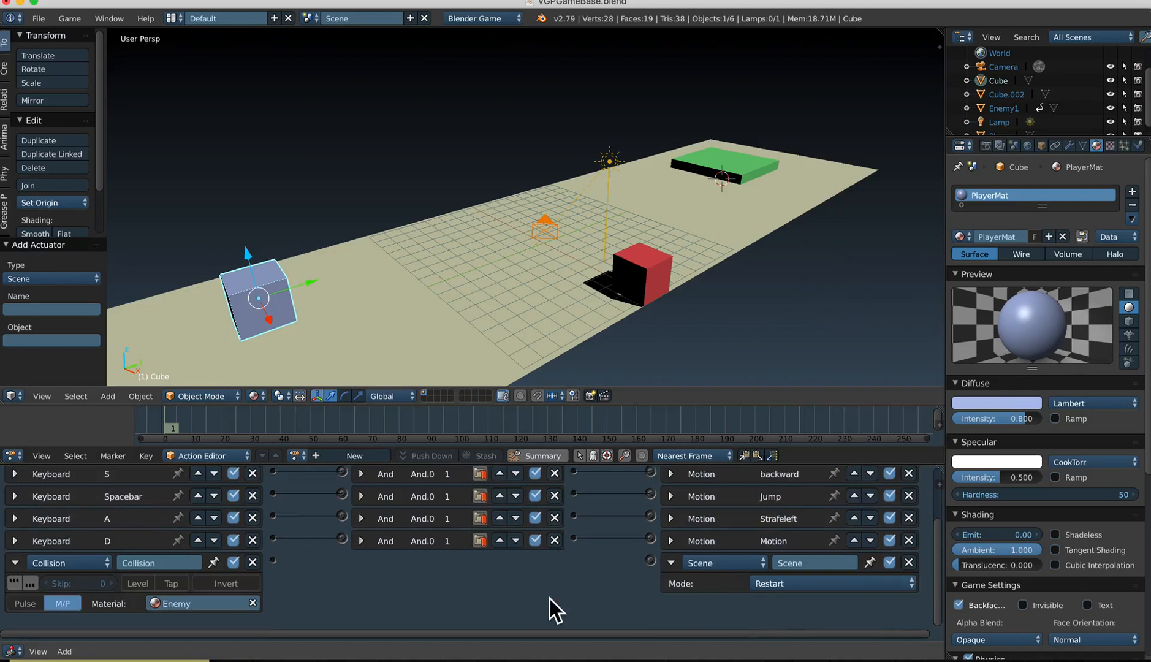
{"action": "left_click_drag", "start_coordinate": [277, 563], "coordinate": [652, 565]}
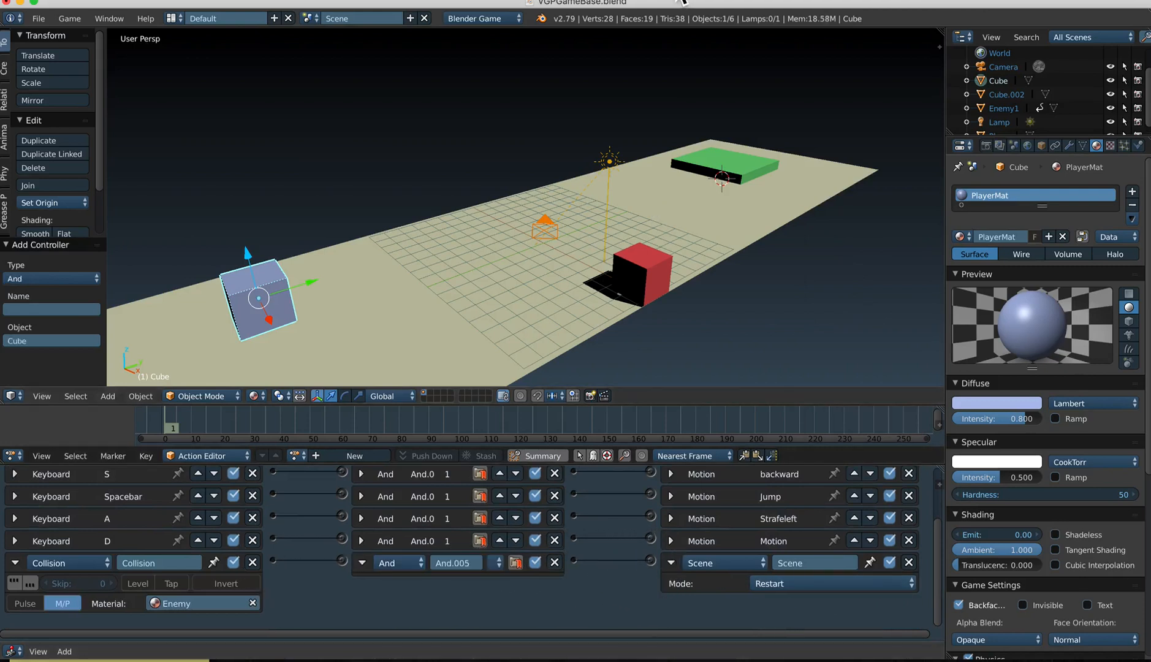
{"action": "left_click", "coordinate": [760, 2]}
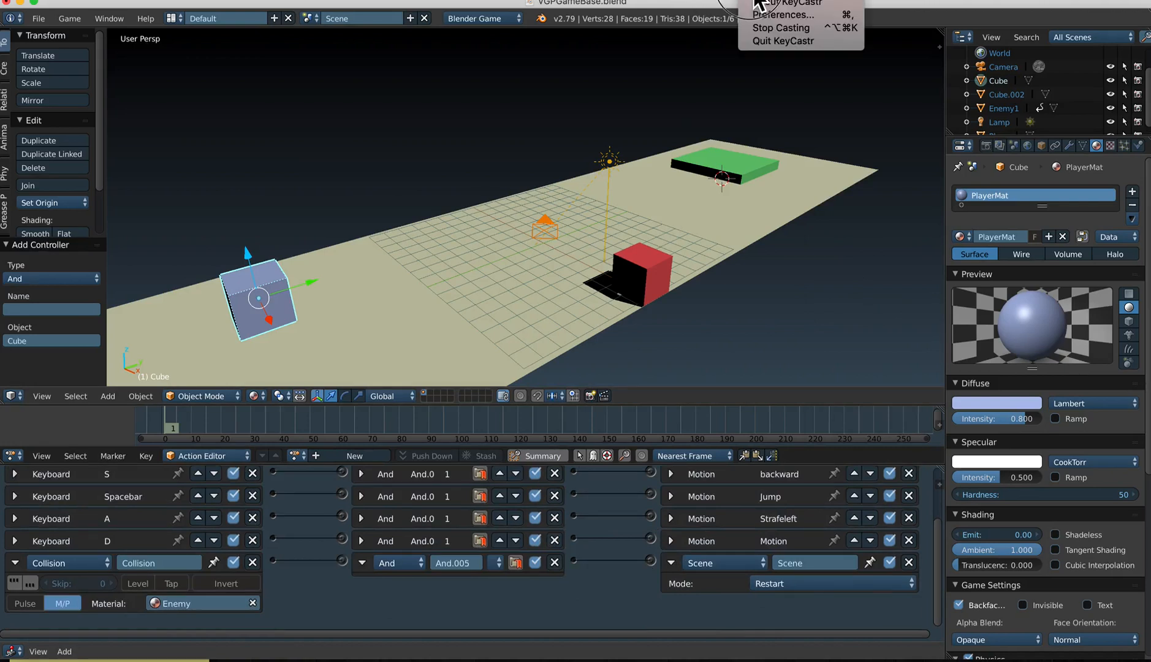
{"action": "left_click", "coordinate": [774, 28]}
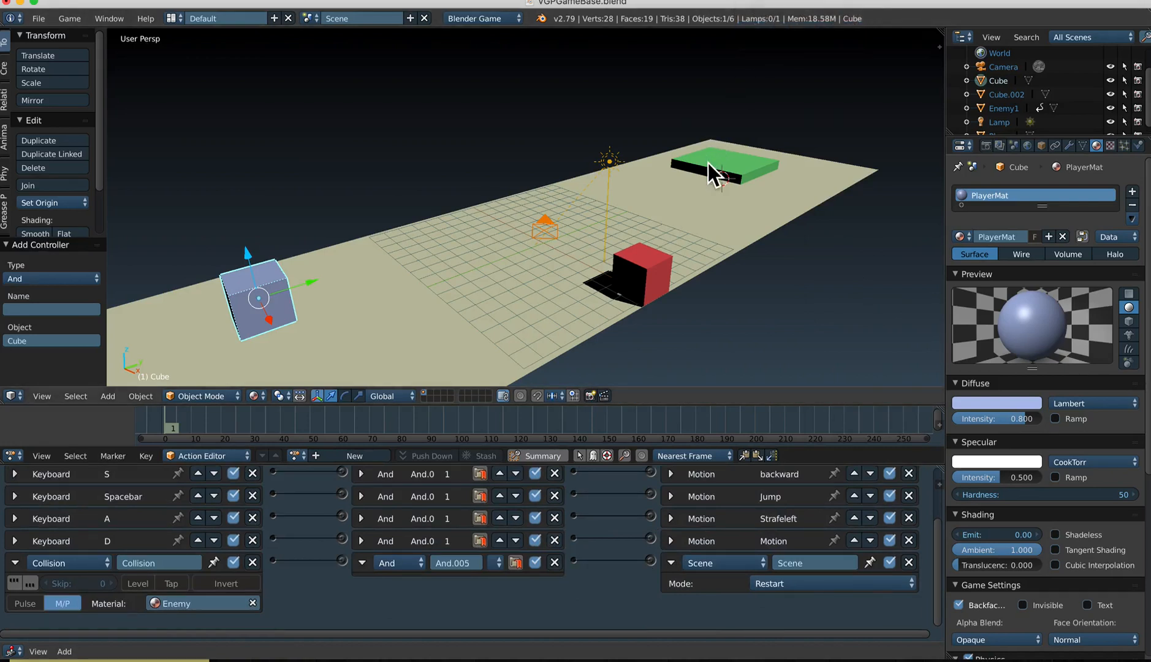
Run the game, steer the player cube into the red enemy to test the collision logic, and stop the game
{"action": "key", "text": "p"}
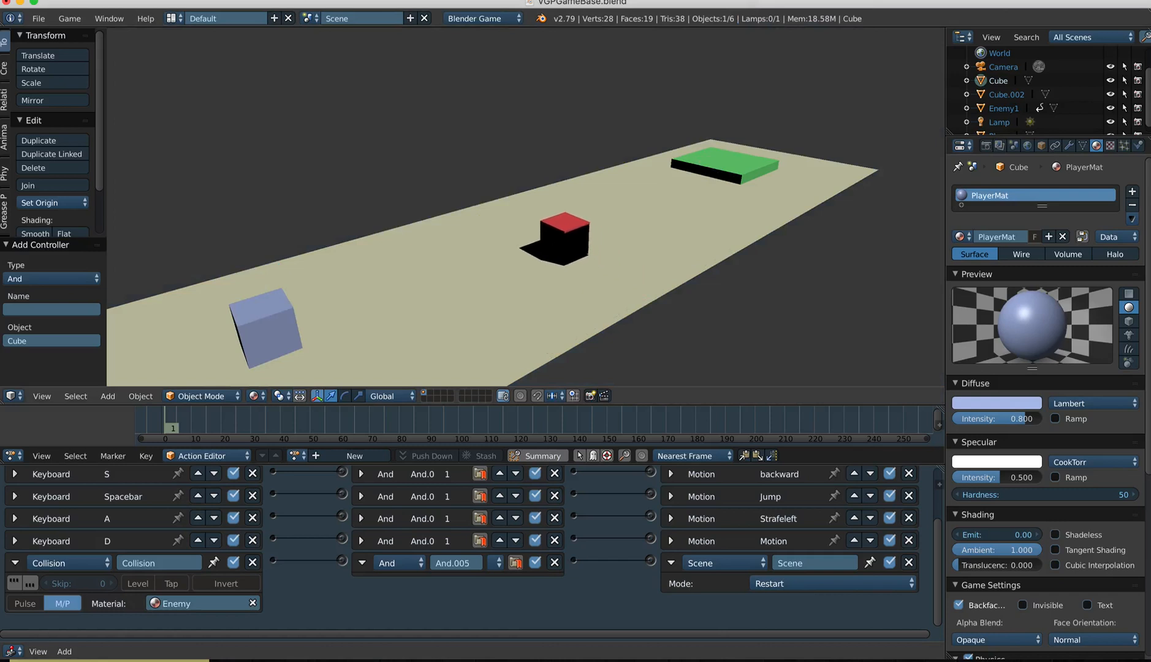
{"action": "key", "text": "w"}
{"action": "key", "text": "a"}
{"action": "key", "text": "d"}
{"action": "key", "text": "w"}
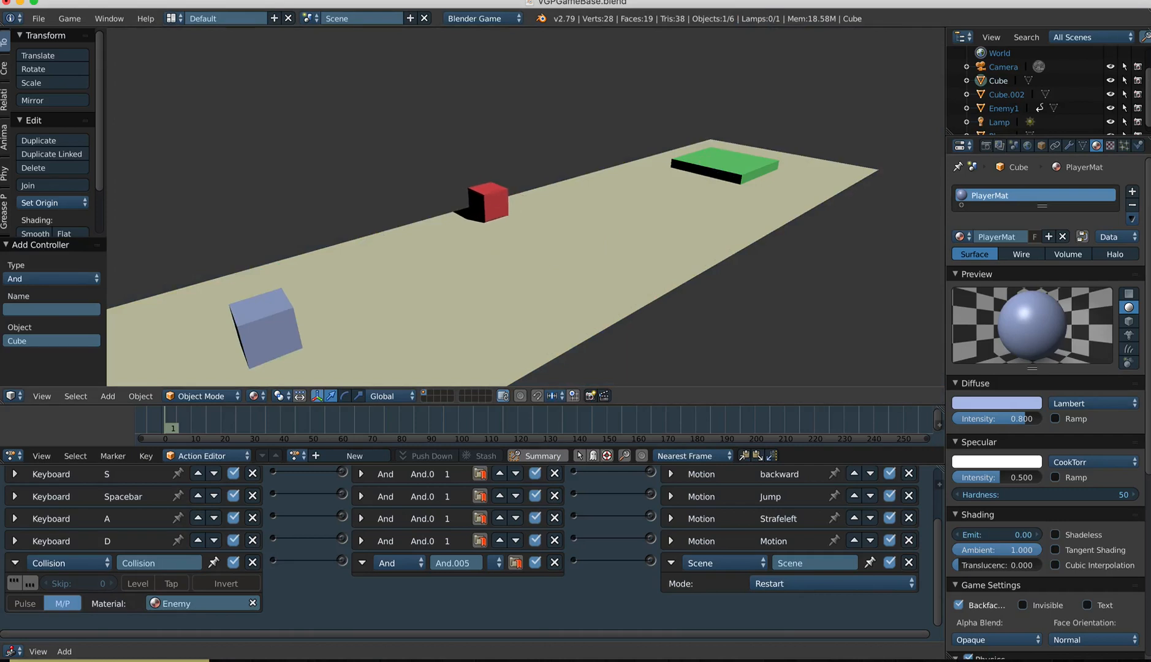
{"action": "key", "text": "w"}
{"action": "key", "text": "w"}
{"action": "key", "text": "d"}
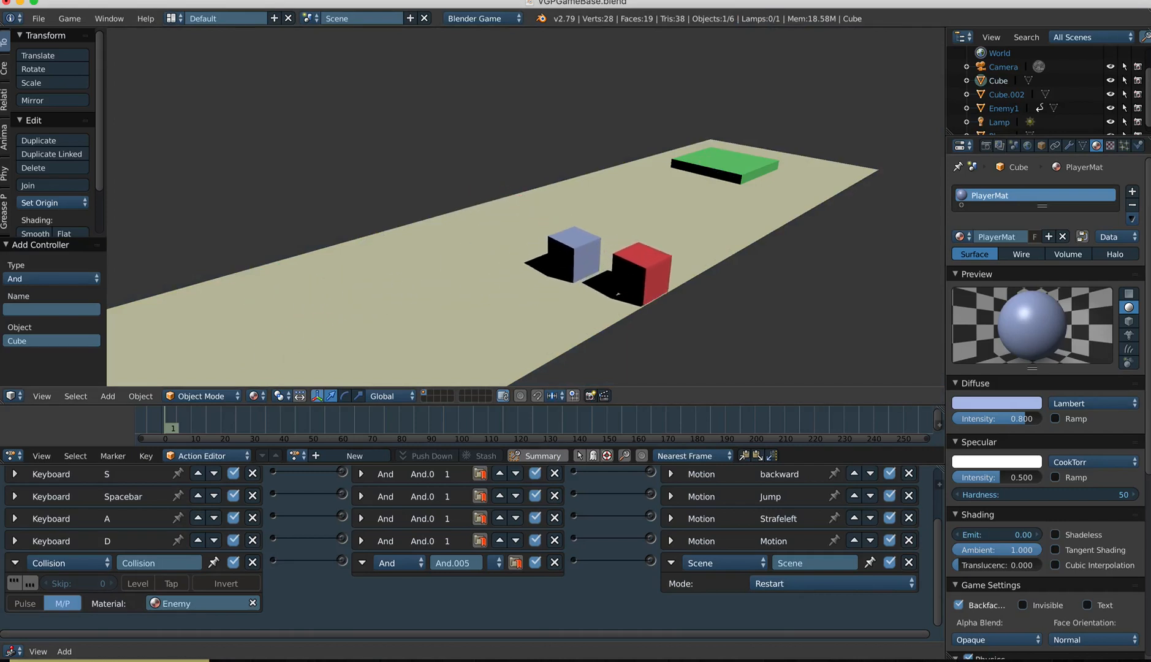
{"action": "key", "text": "Escape"}
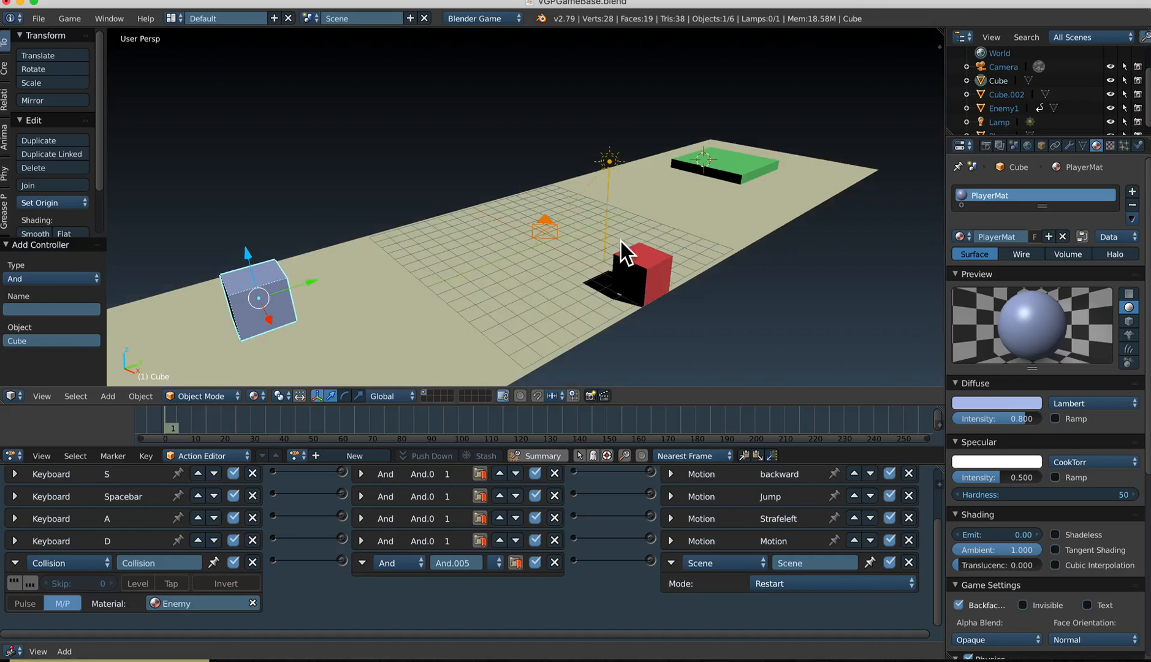
Duplicate the red enemy cube and place the copy about 7.95 units along the Y axis
{"action": "right_click", "coordinate": [649, 275]}
{"action": "middle_click_drag", "start_coordinate": [642, 276], "coordinate": [592, 251]}
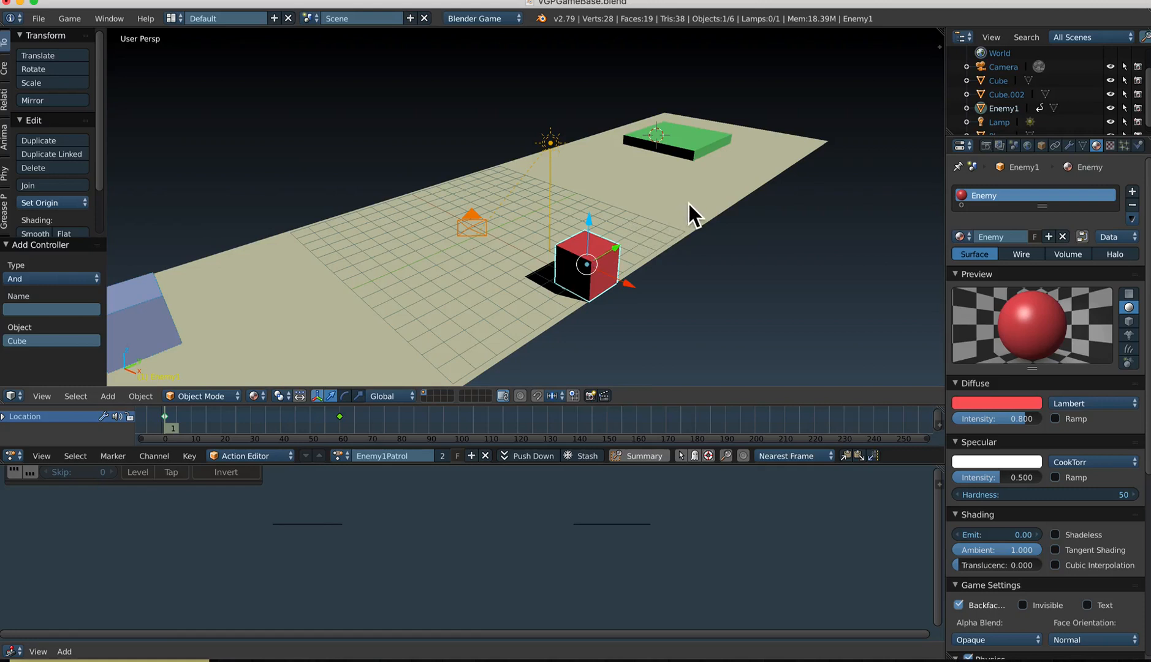
{"action": "middle_click_drag", "start_coordinate": [674, 207], "coordinate": [607, 259]}
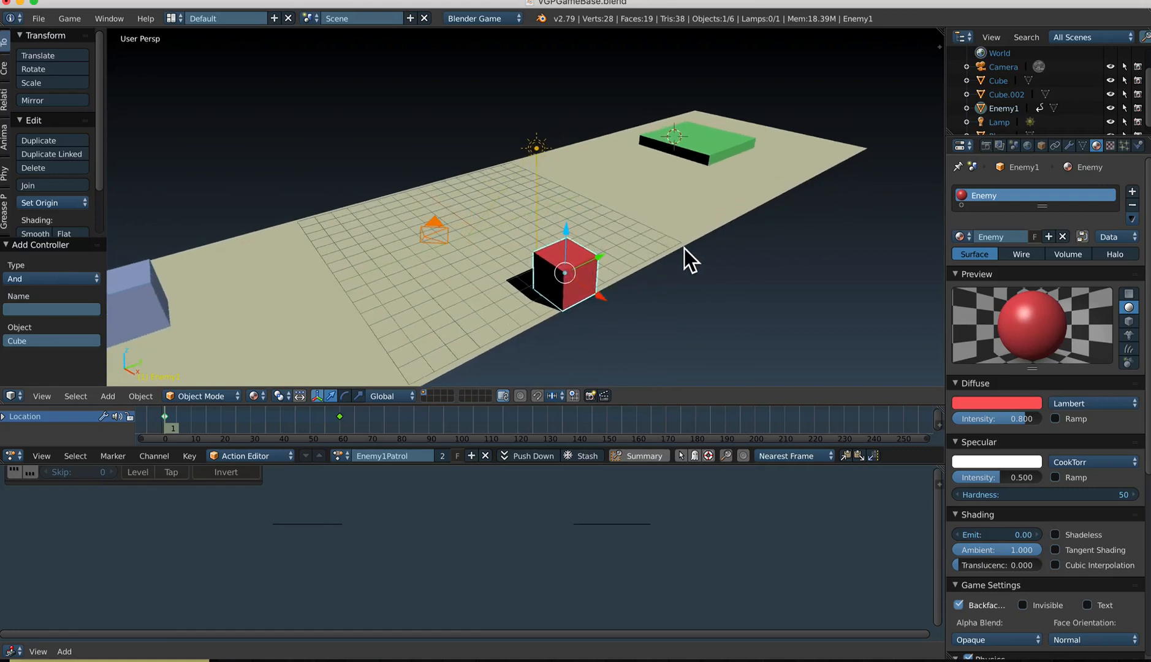
{"action": "left_click", "coordinate": [752, 0]}
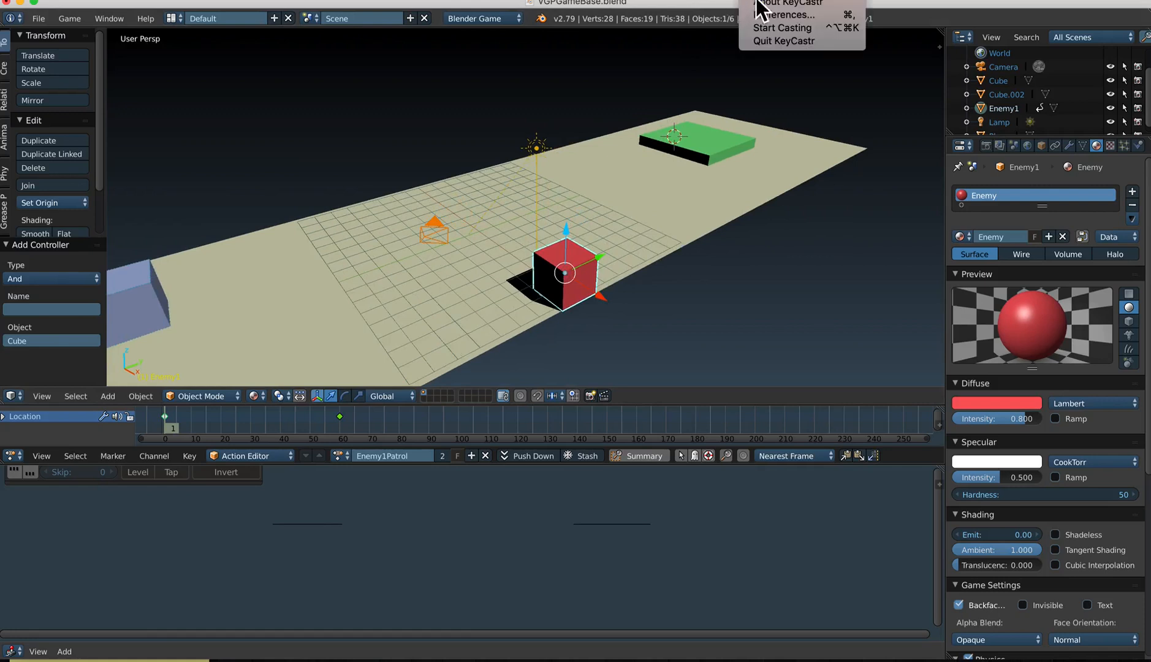
{"action": "left_click", "coordinate": [766, 28]}
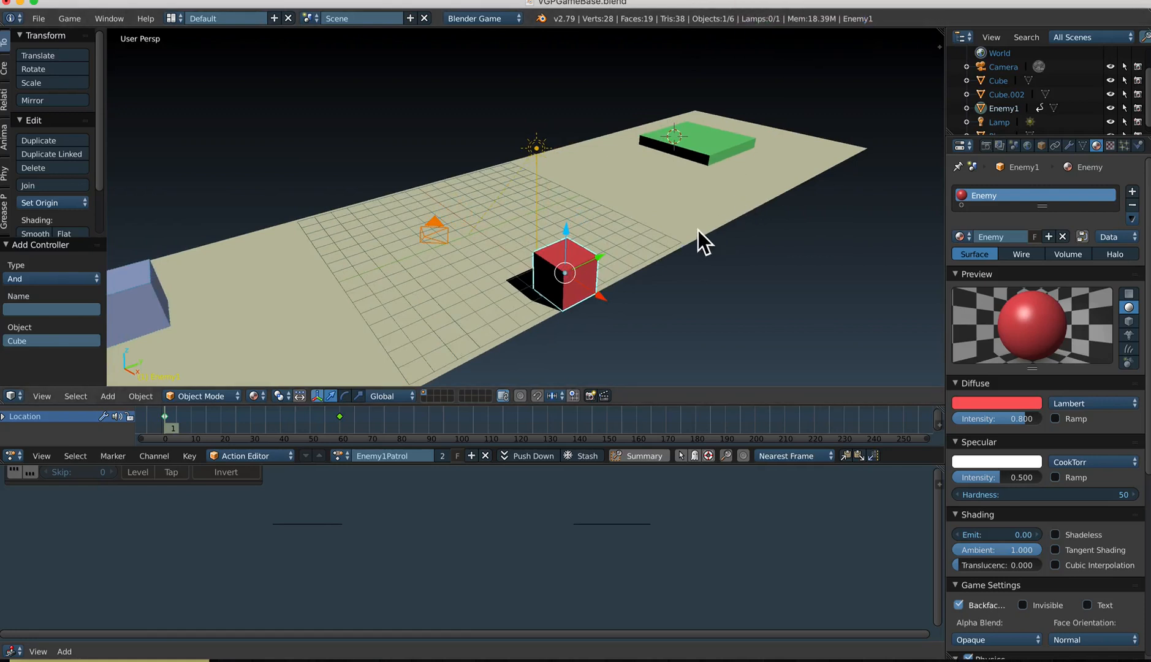
{"action": "key", "text": "shift+d"}
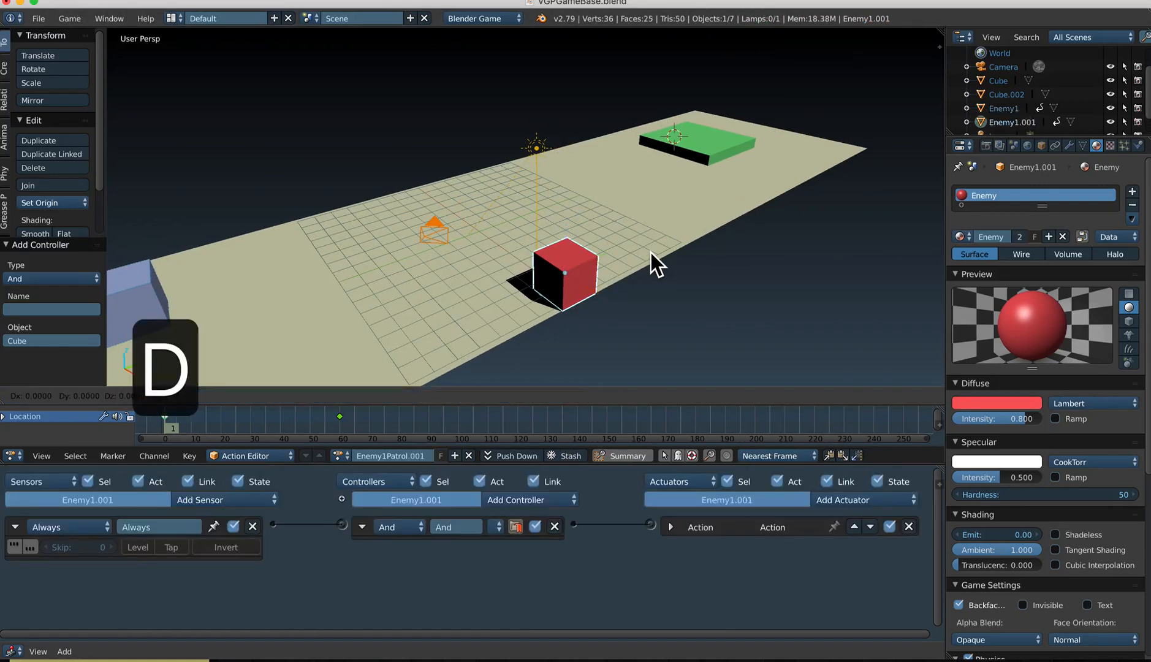
{"action": "key", "text": "y"}
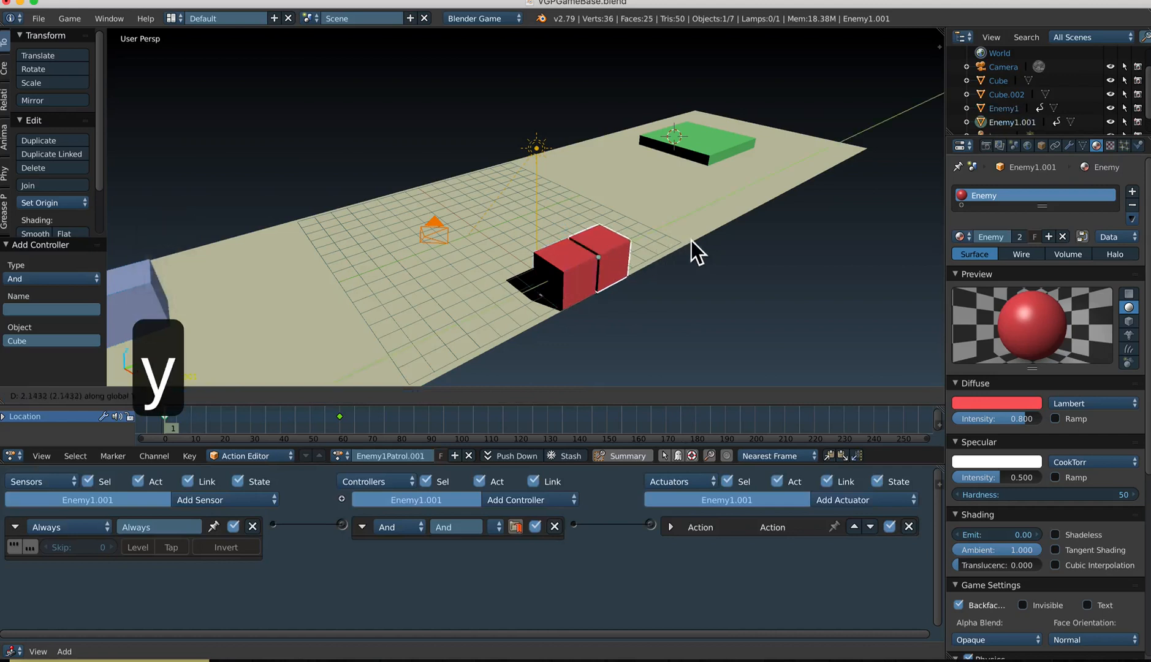
{"action": "left_click", "coordinate": [768, 217]}
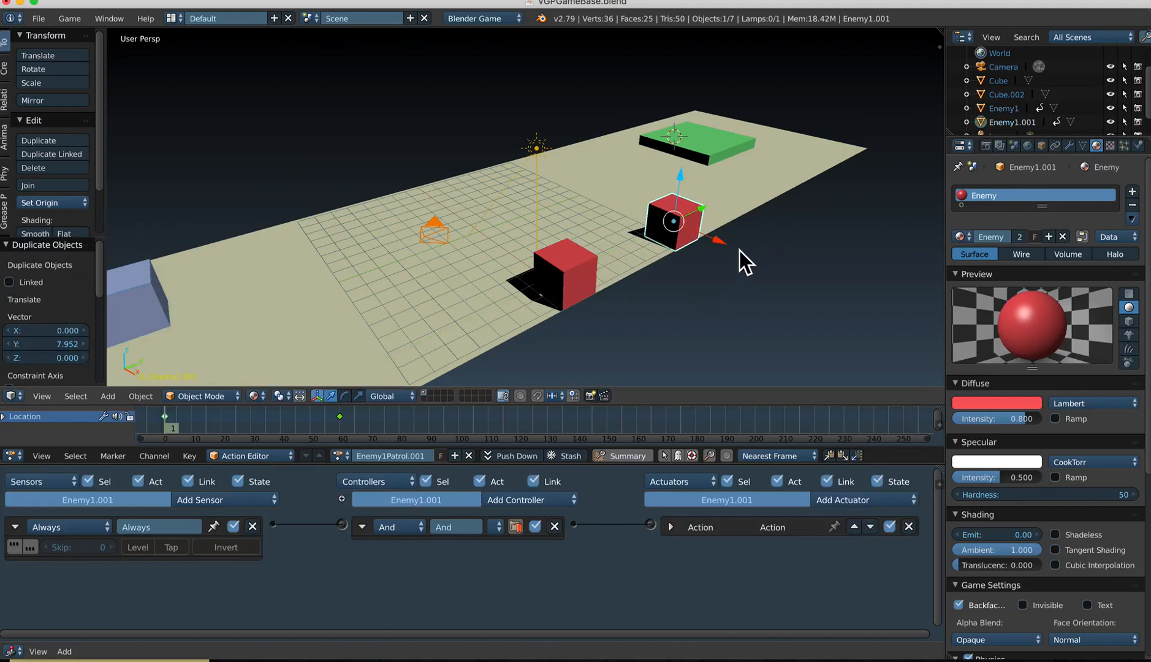
Move the duplicated enemy about -14.03 units along the X axis to the opposite side of the ground
{"action": "left_click", "coordinate": [721, 247]}
{"action": "left_click_drag", "start_coordinate": [725, 247], "coordinate": [576, 187]}
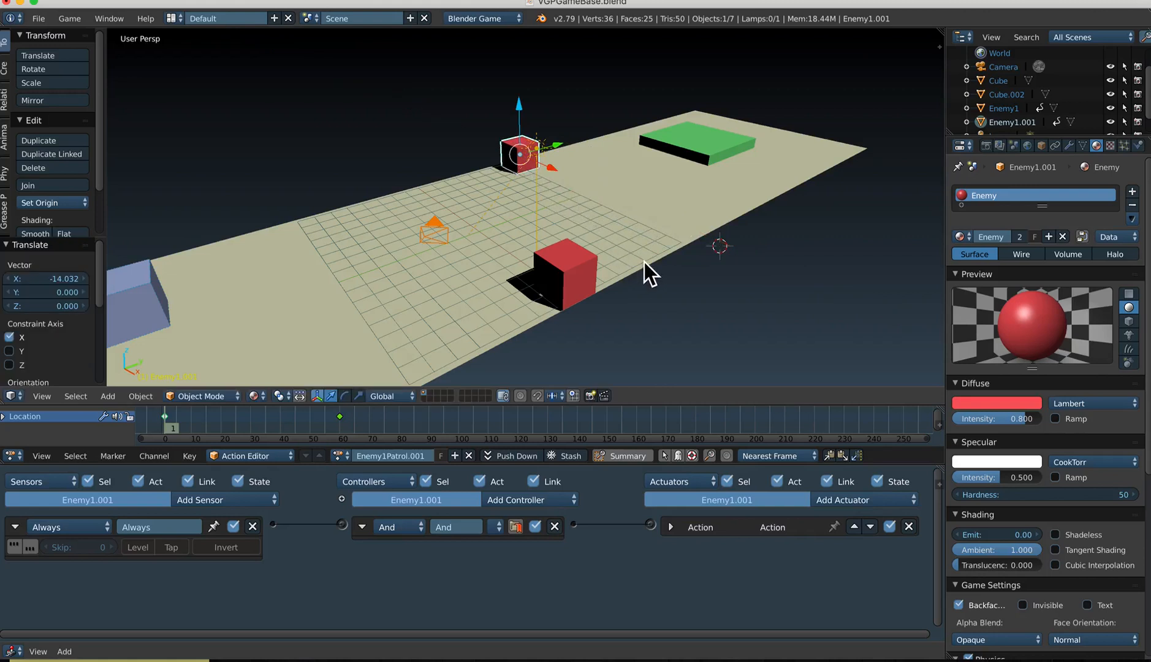
Run the game to check the duplicated enemy's patrol movement, and stop it
{"action": "scroll", "coordinate": [644, 258], "scroll_direction": "down", "scroll_amount": 2}
{"action": "scroll", "coordinate": [671, 239], "scroll_direction": "up", "scroll_amount": 2}
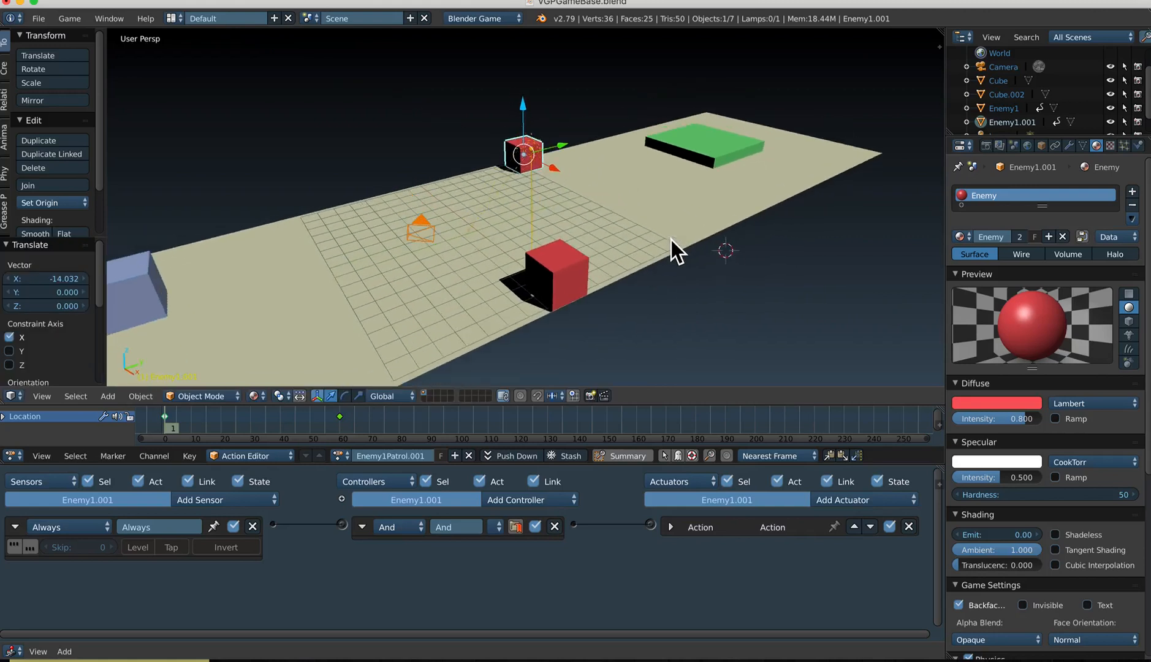
{"action": "key", "text": "p"}
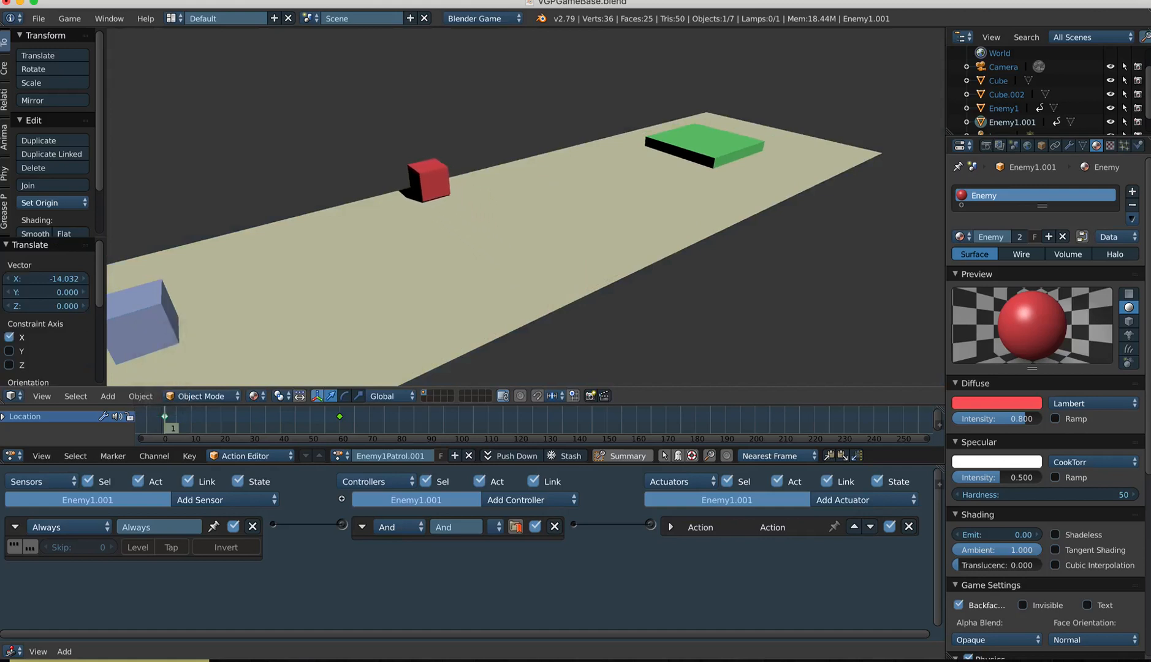
{"action": "key", "text": "Escape"}
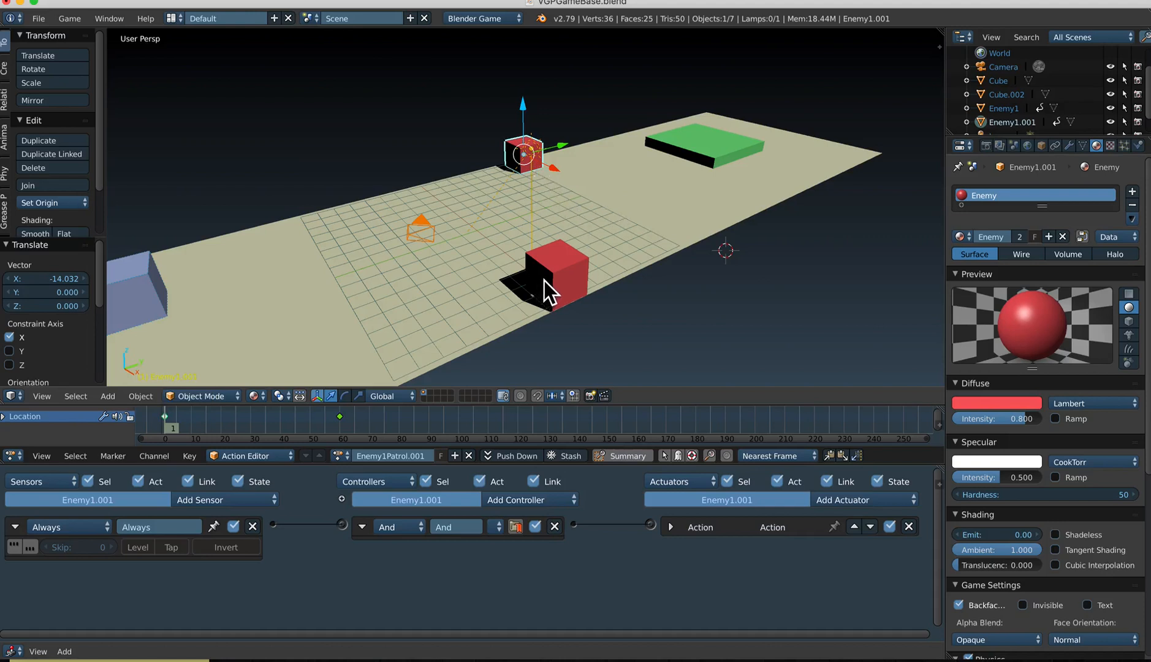
Show the duplicated enemy's Action actuator settings and rename the object Enemy2
{"action": "left_click", "coordinate": [676, 534]}
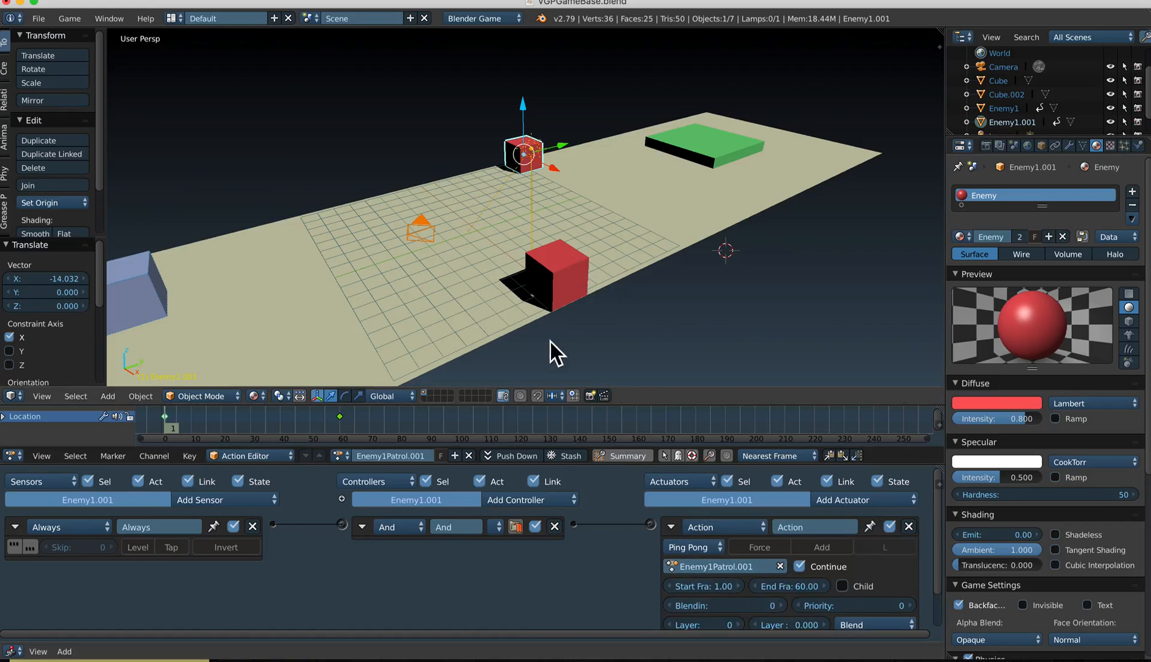
{"action": "left_click_drag", "start_coordinate": [193, 421], "coordinate": [345, 426]}
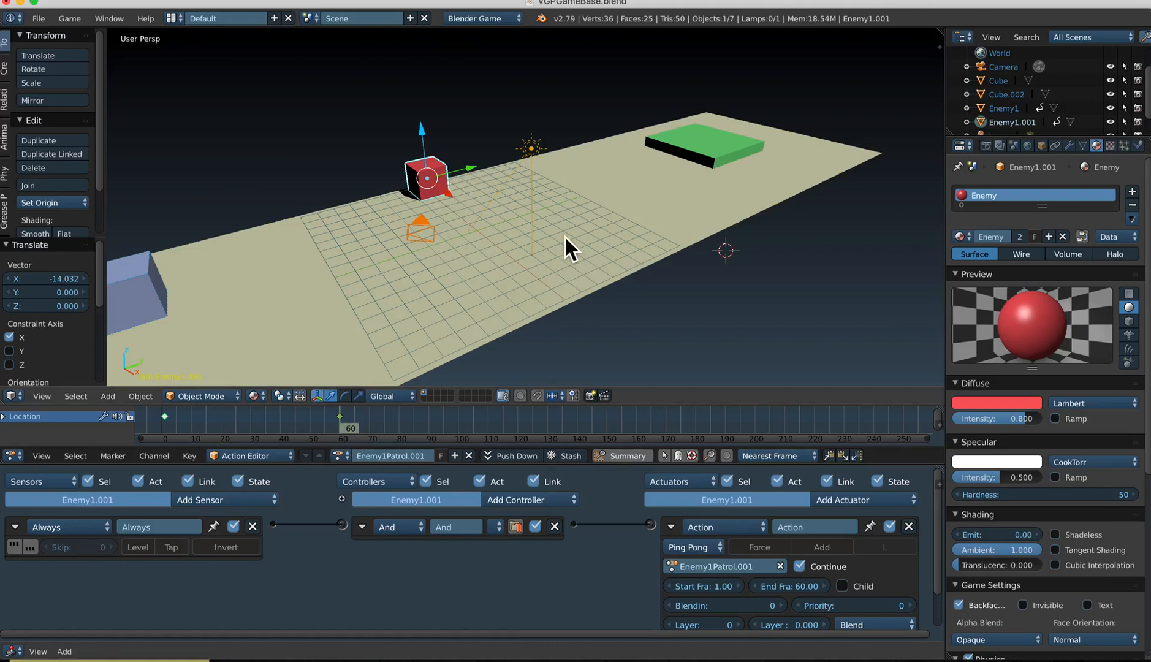
{"action": "mouse_move", "coordinate": [1025, 163]}
{"action": "left_mouse_down"}
{"action": "mouse_move", "coordinate": [1025, 173]}
{"action": "mouse_move", "coordinate": [1027, 141]}
{"action": "mouse_move", "coordinate": [1029, 163]}
{"action": "left_mouse_up"}
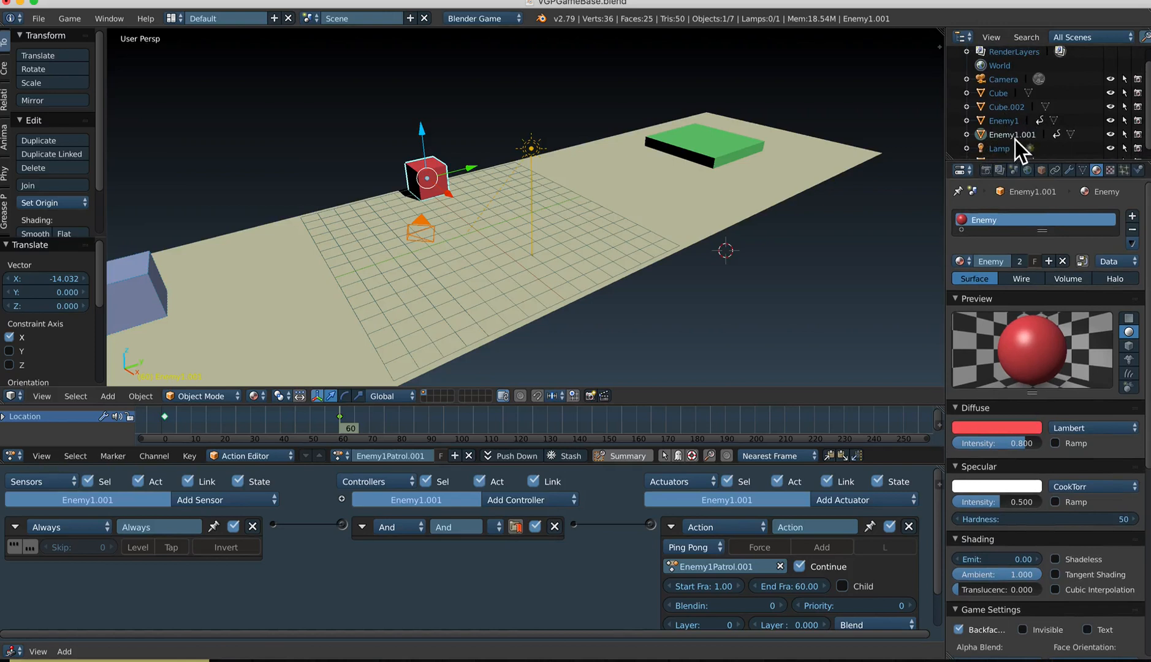
{"action": "double_click", "coordinate": [1014, 137]}
{"action": "key", "text": "End"}
{"action": "key", "text": "BackSpace"}
{"action": "key", "text": "BackSpace"}
{"action": "key", "text": "BackSpace"}
{"action": "key", "text": "BackSpace"}
{"action": "key", "text": "BackSpace"}
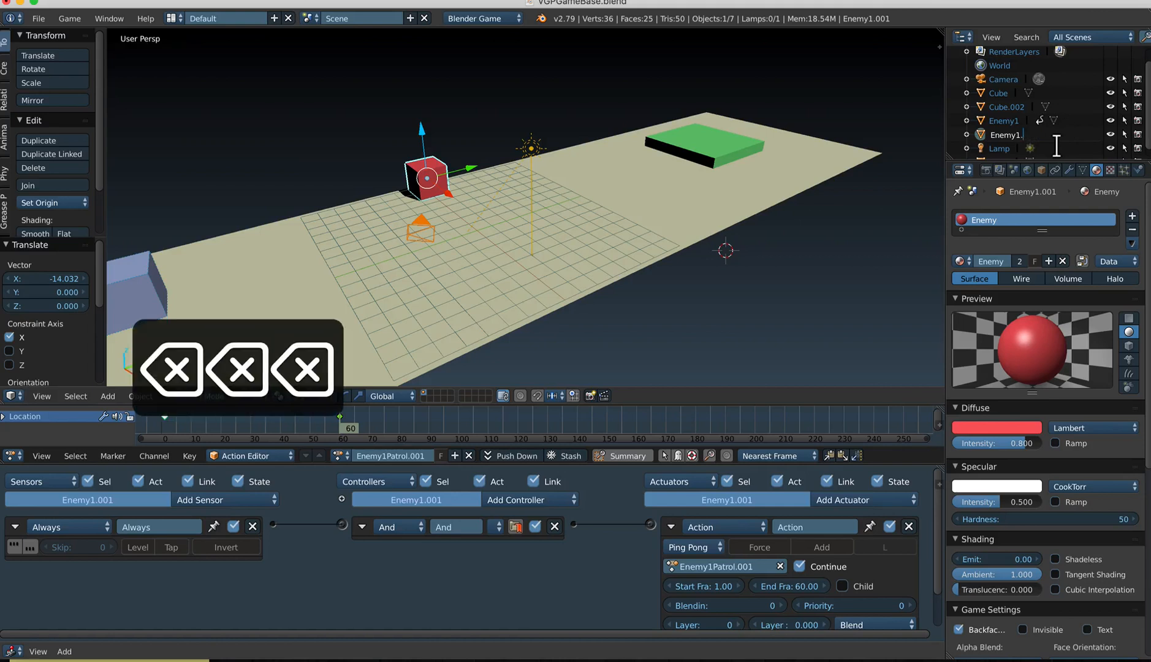
{"action": "type", "text": "2"}
{"action": "key", "text": "Return"}
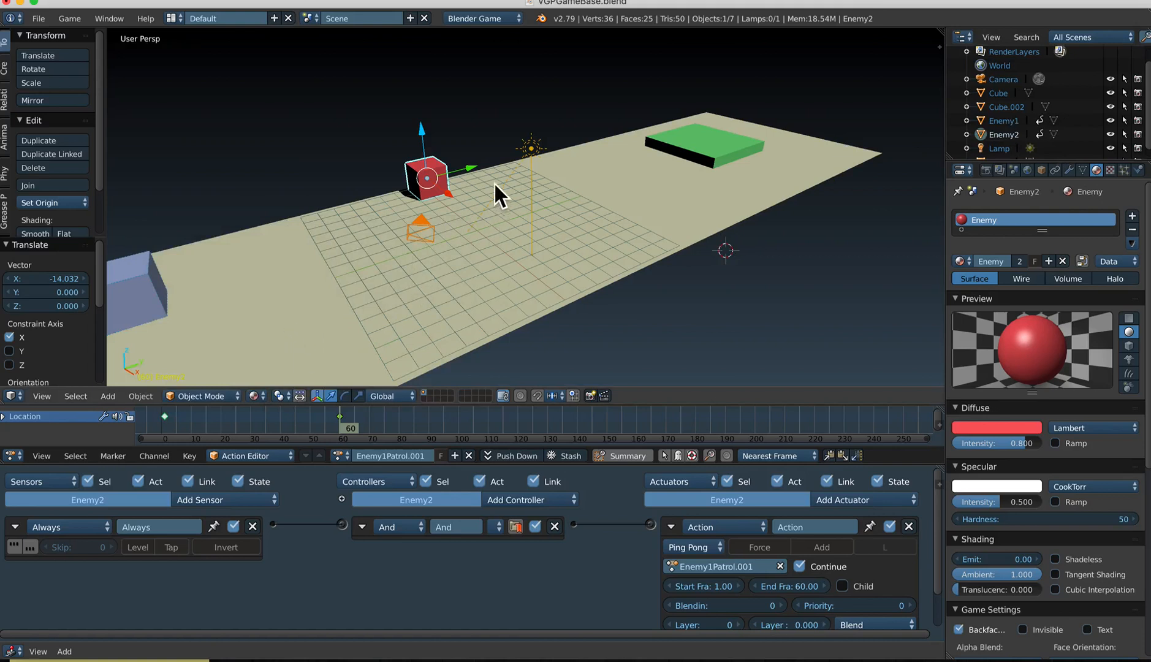
At frame 1, move Enemy2 about 8.84 units along Y and -14.47 units along X, and insert a Location keyframe
{"action": "left_click_drag", "start_coordinate": [343, 421], "coordinate": [168, 437]}
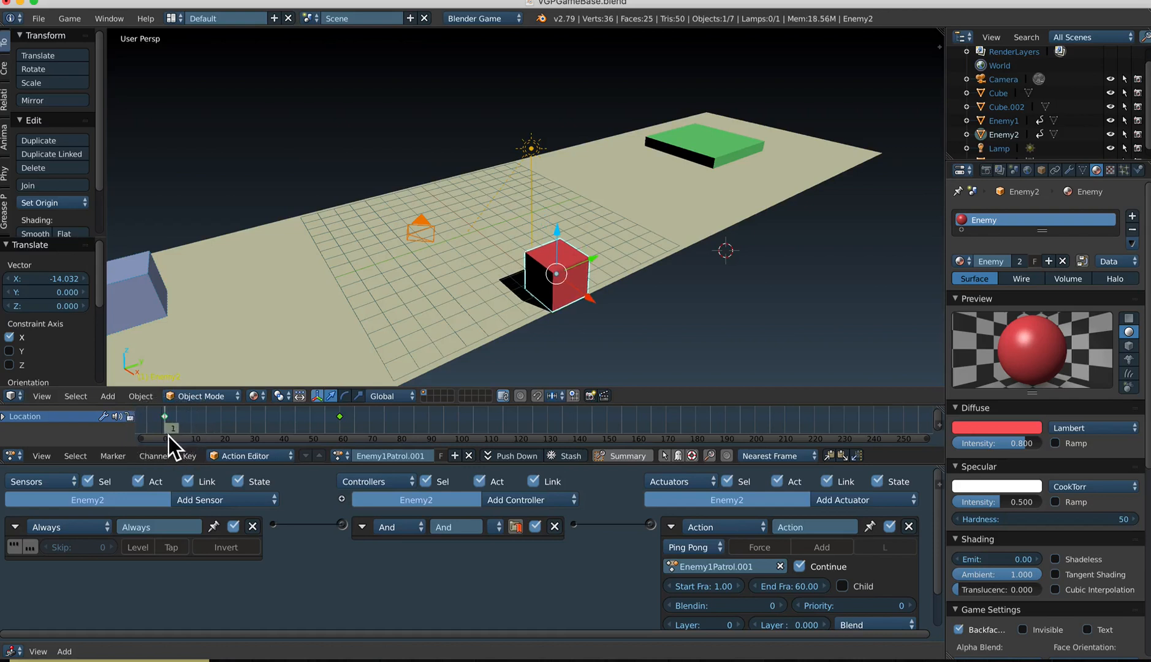
{"action": "key", "text": "shift+d"}
{"action": "key", "text": "y"}
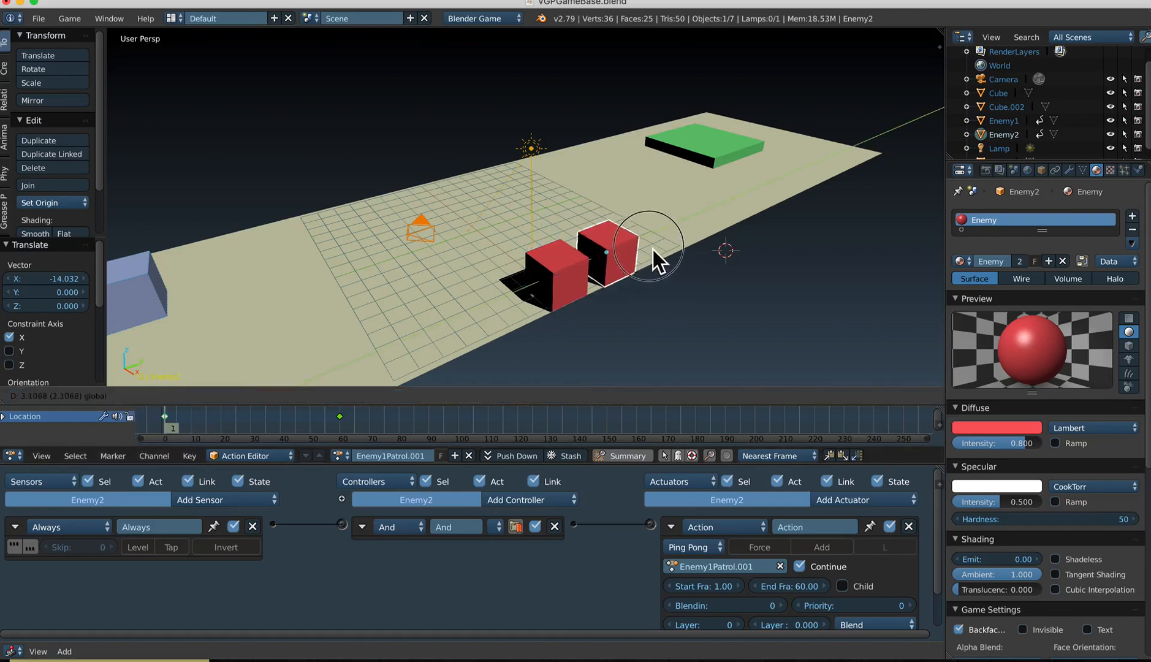
{"action": "left_click", "coordinate": [730, 224]}
{"action": "key", "text": "g"}
{"action": "key", "text": "x"}
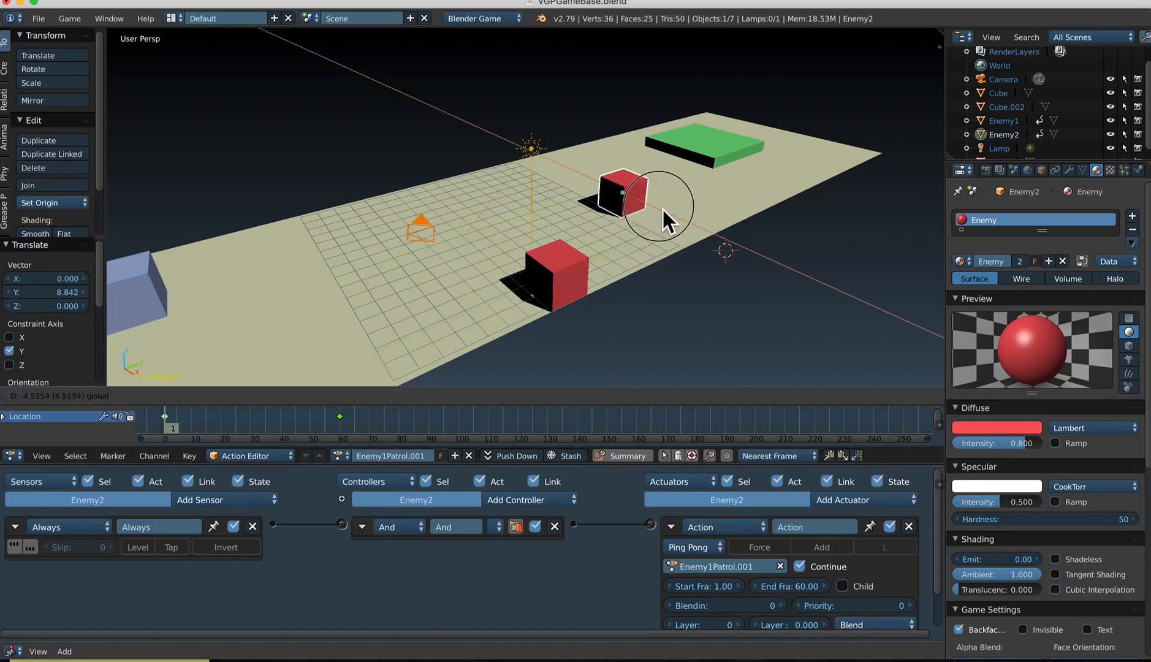
{"action": "left_click", "coordinate": [578, 168]}
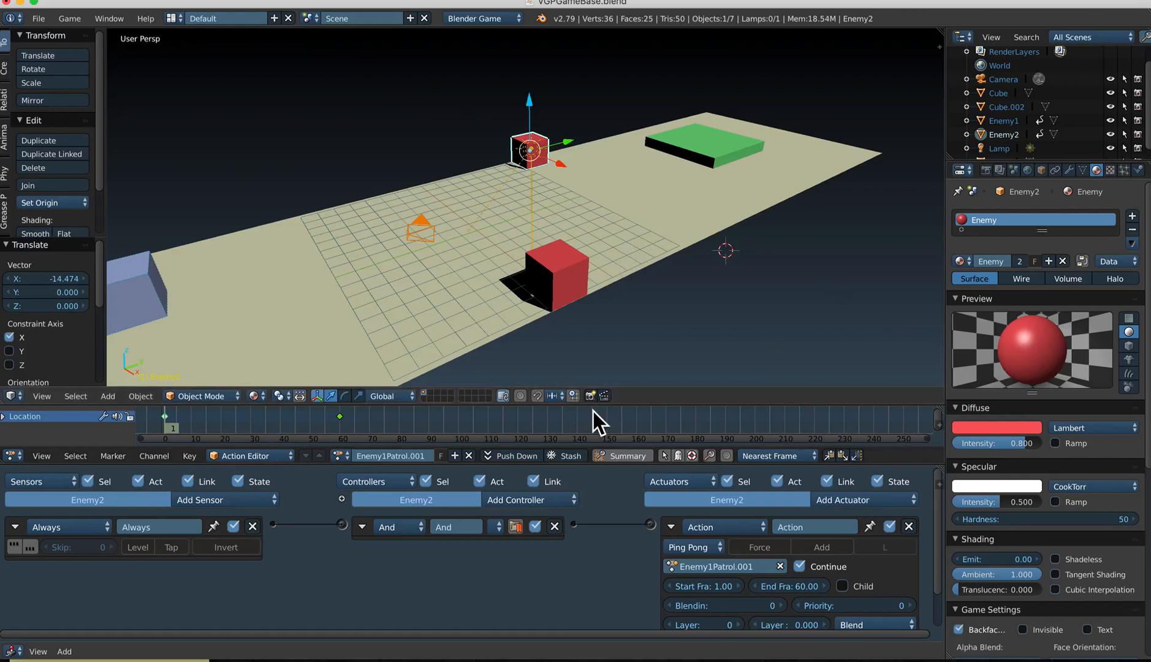
{"action": "left_click_drag", "start_coordinate": [605, 415], "coordinate": [599, 350]}
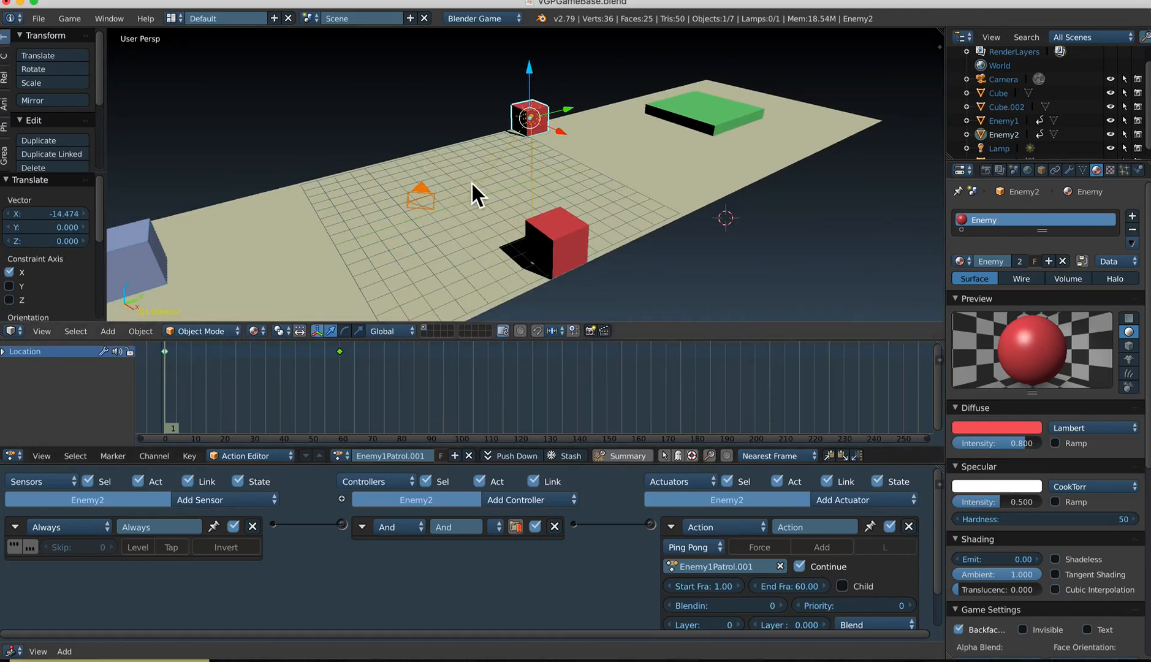
{"action": "key", "text": "i"}
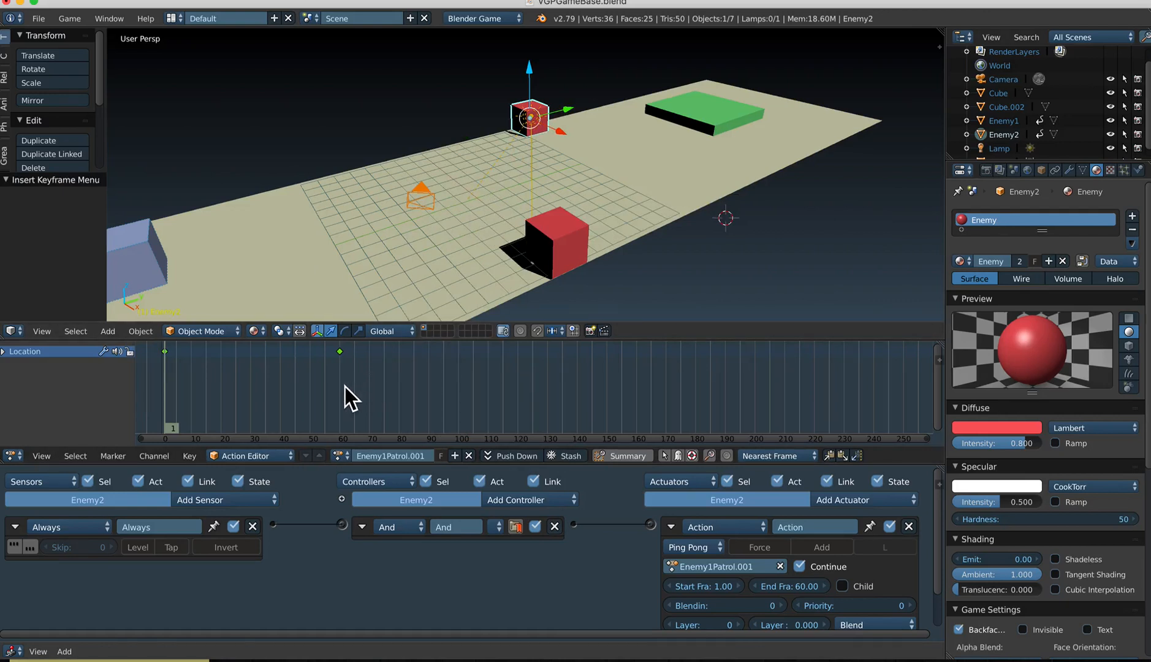
At frame 60, move Enemy2 about 14.02 units along X and 9.50 units along Y, and insert a Location keyframe
{"action": "key", "text": "Up"}
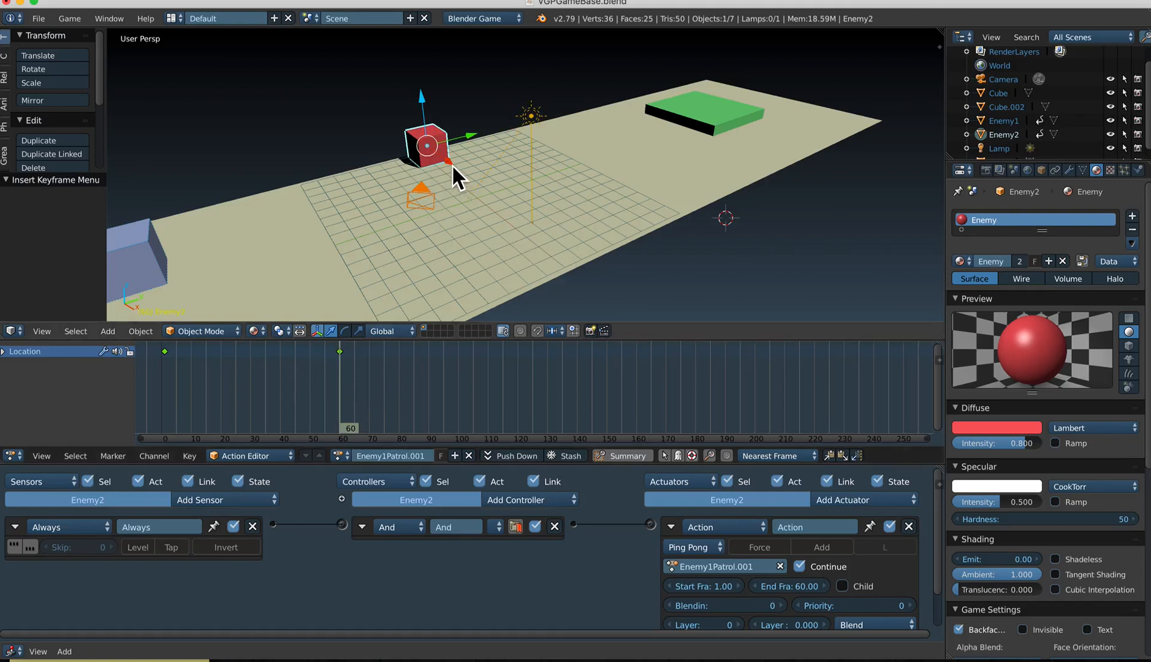
{"action": "key", "text": "shift+d"}
{"action": "key", "text": "x"}
{"action": "left_click", "coordinate": [582, 266]}
{"action": "key", "text": "g"}
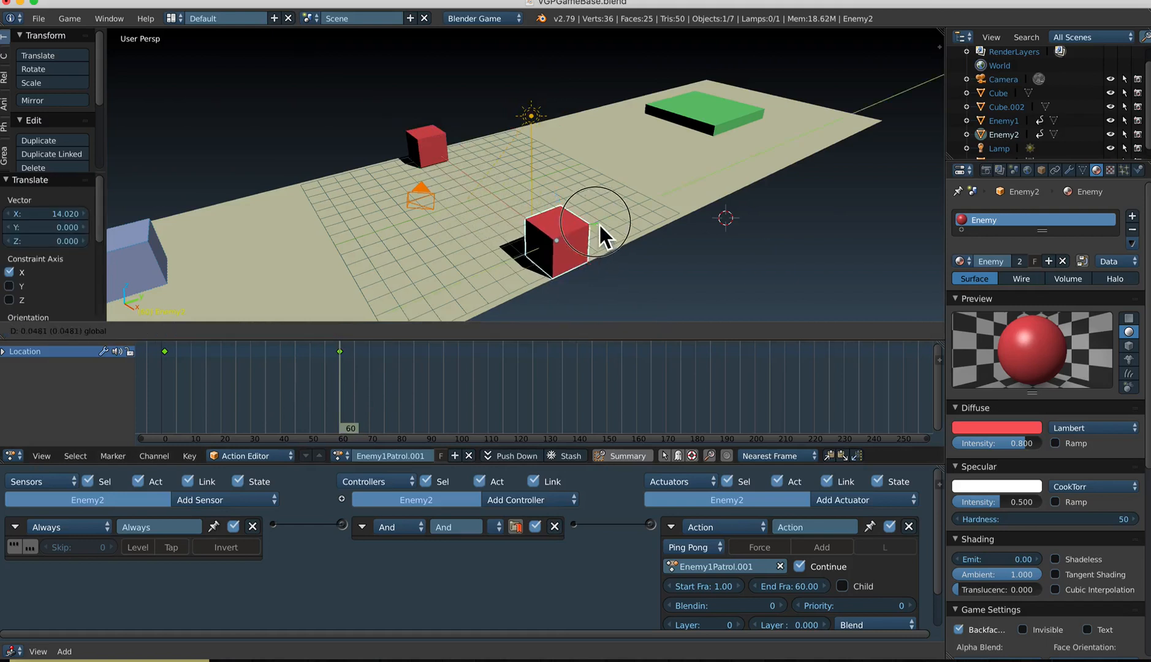
{"action": "key", "text": "y"}
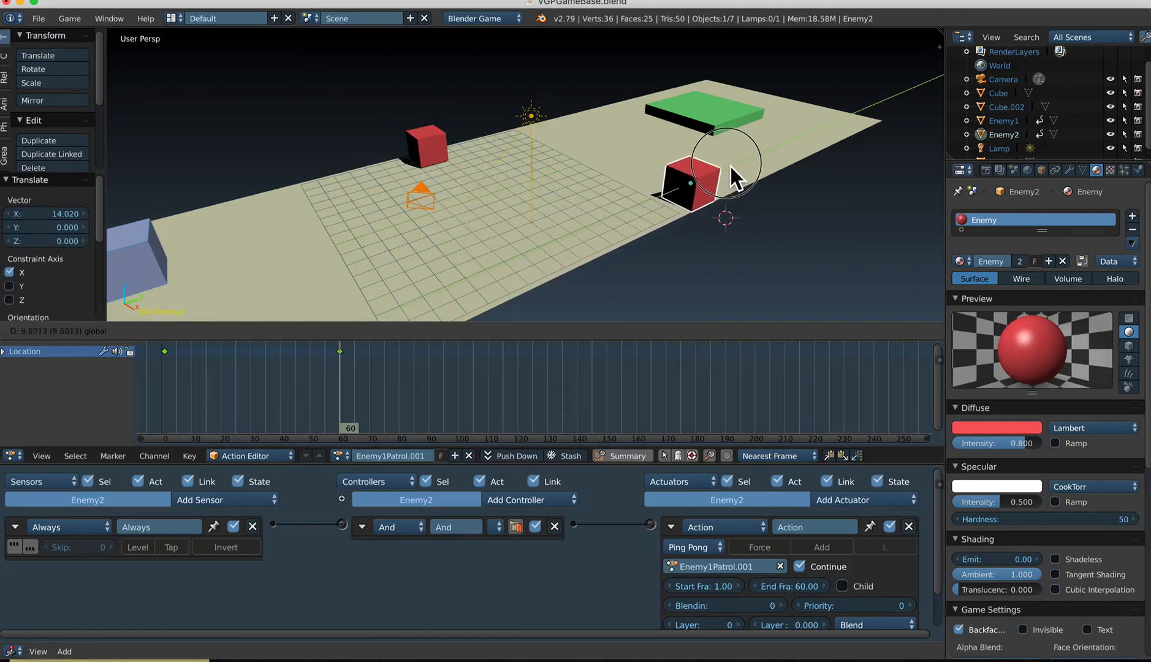
{"action": "left_click", "coordinate": [729, 165]}
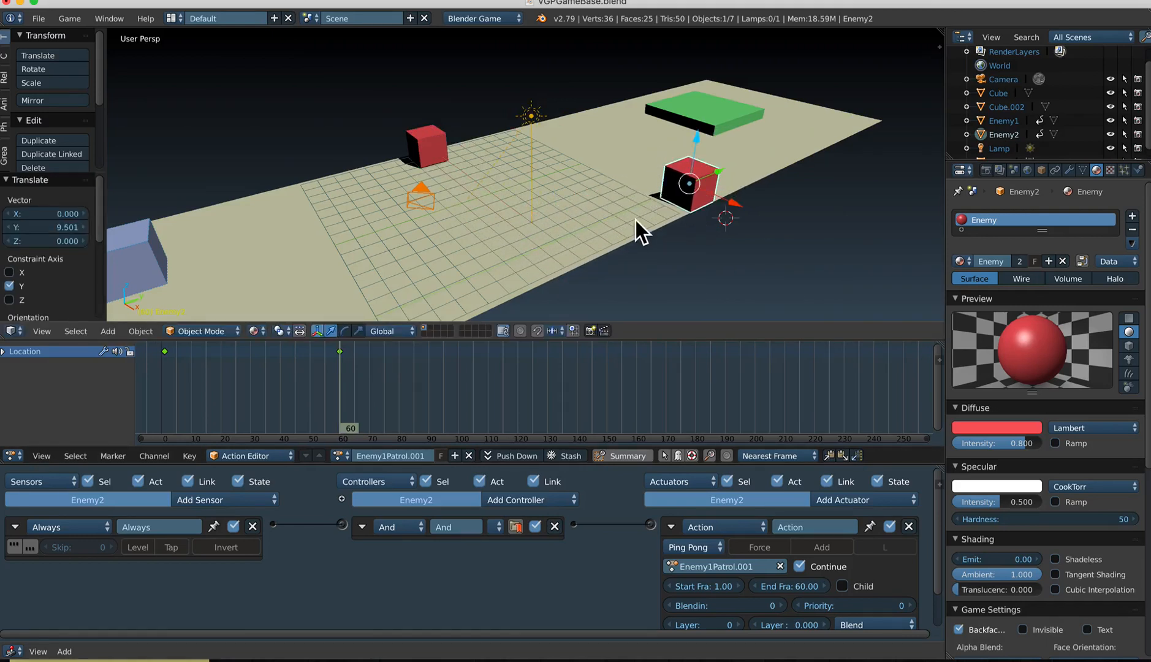
{"action": "key", "text": "i"}
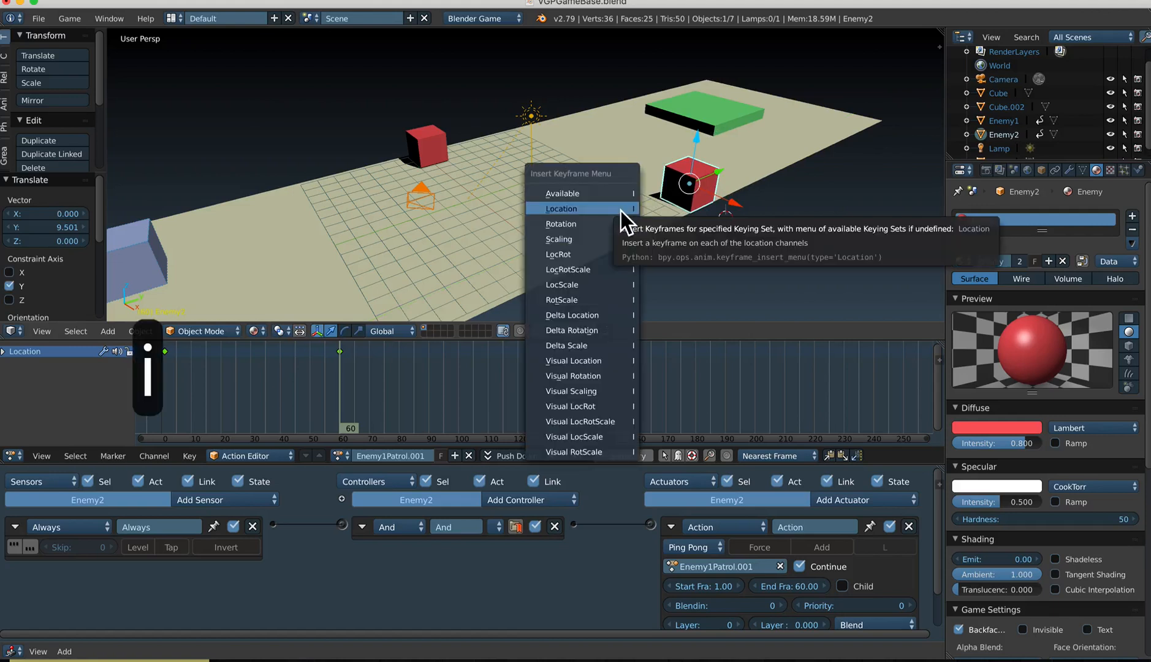
{"action": "left_click", "coordinate": [620, 210]}
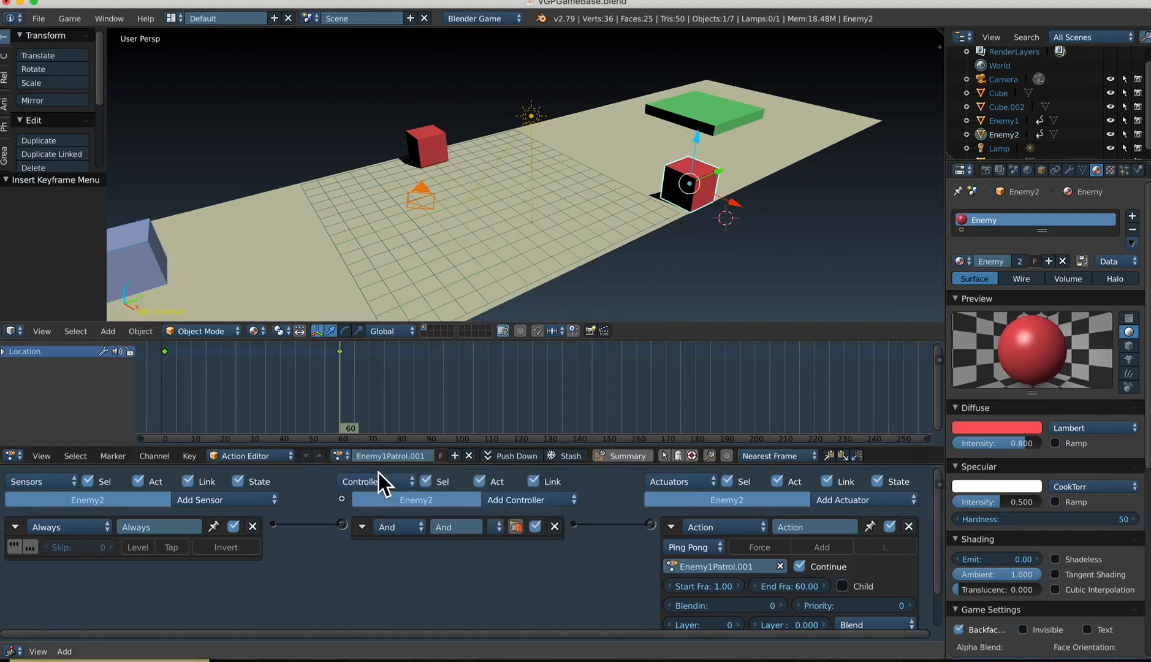
Rename Enemy2's action from Enemy1Patrol.001 to Enemy2Patrol
{"action": "left_click", "coordinate": [414, 464]}
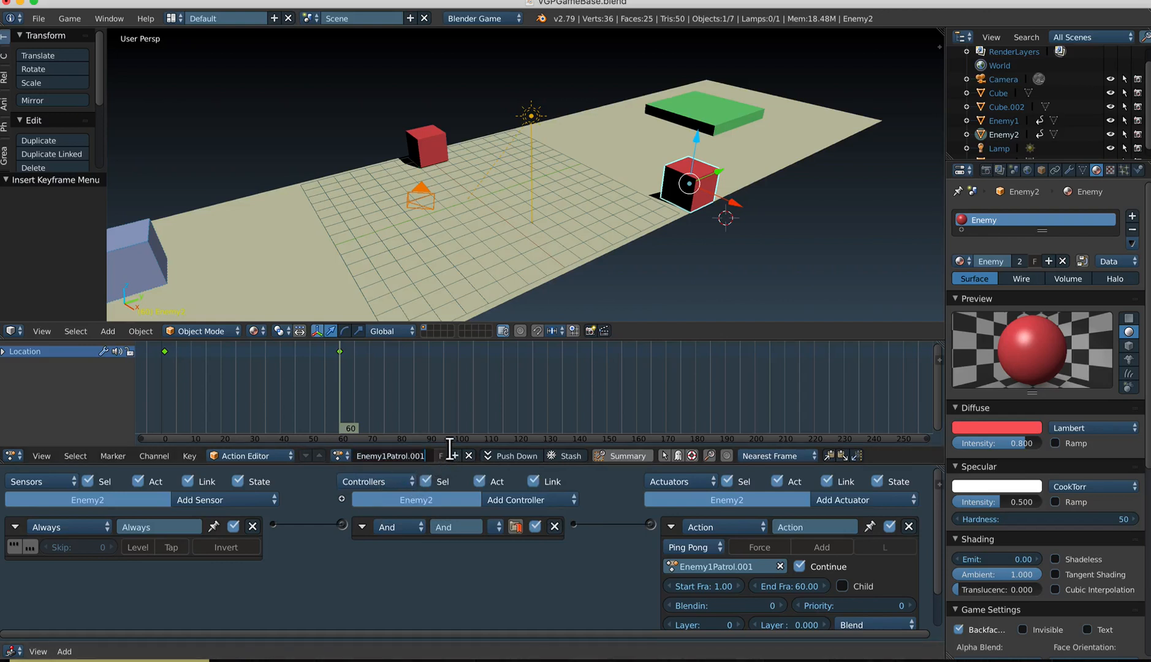
{"action": "key", "text": "BackSpace"}
{"action": "key", "text": "BackSpace"}
{"action": "key", "text": "BackSpace"}
{"action": "key", "text": "BackSpace"}
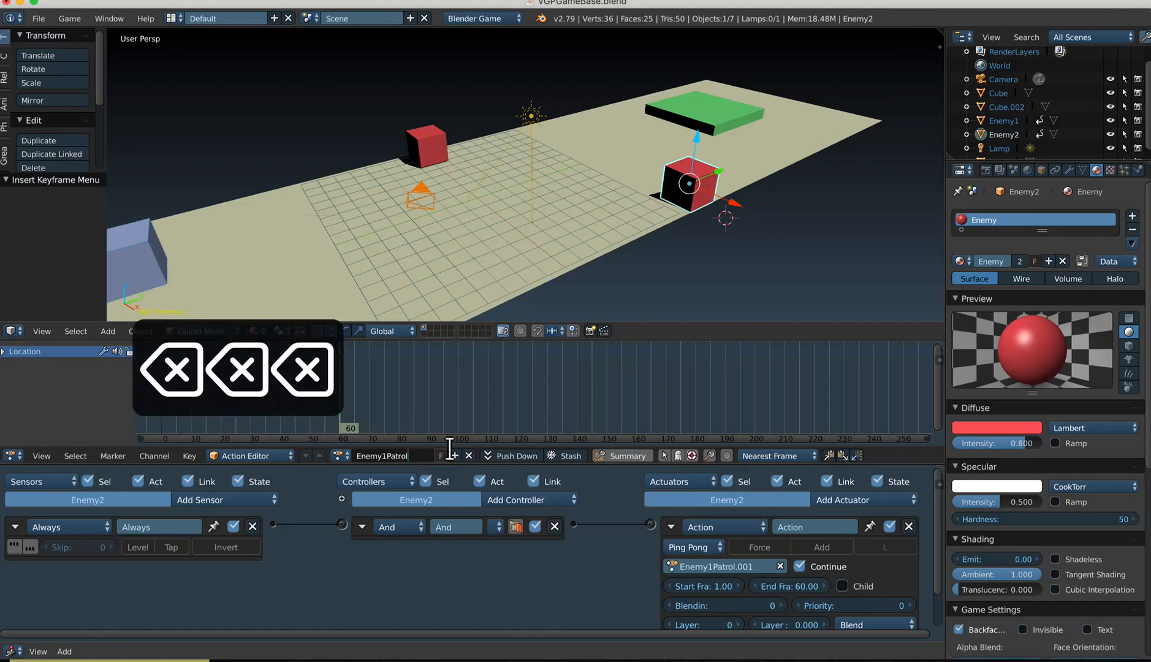
{"action": "key", "text": "Left"}
{"action": "key", "text": "Left"}
{"action": "key", "text": "Left"}
{"action": "key", "text": "Left"}
{"action": "key", "text": "Left"}
{"action": "key", "text": "Left"}
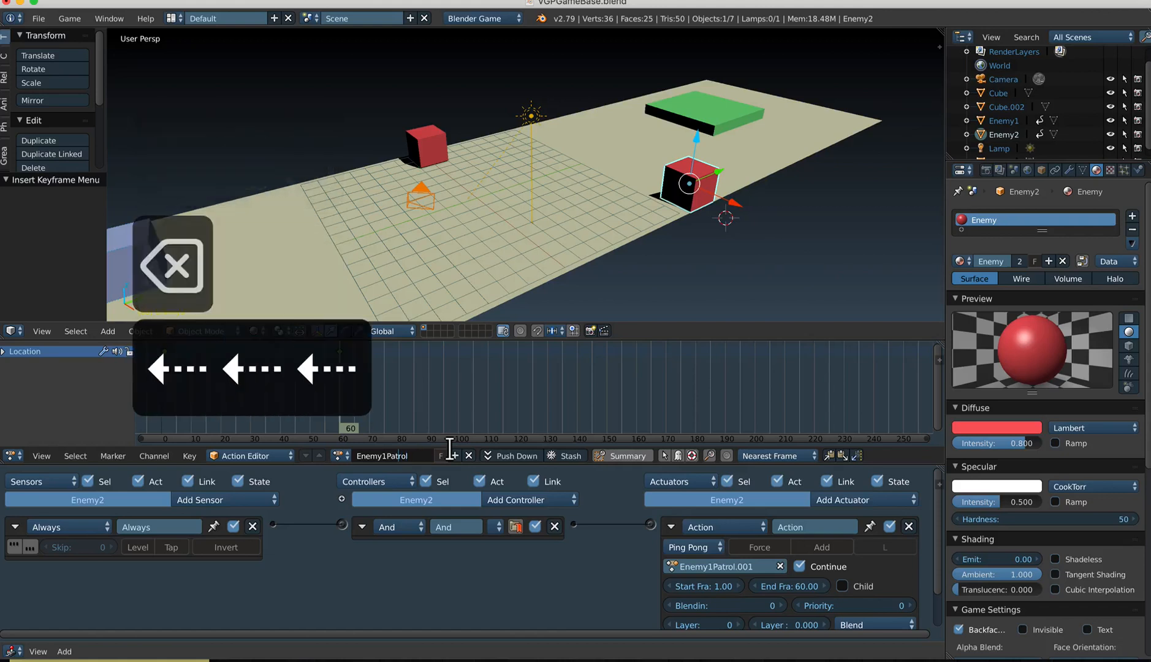
{"action": "key", "text": "BackSpace"}
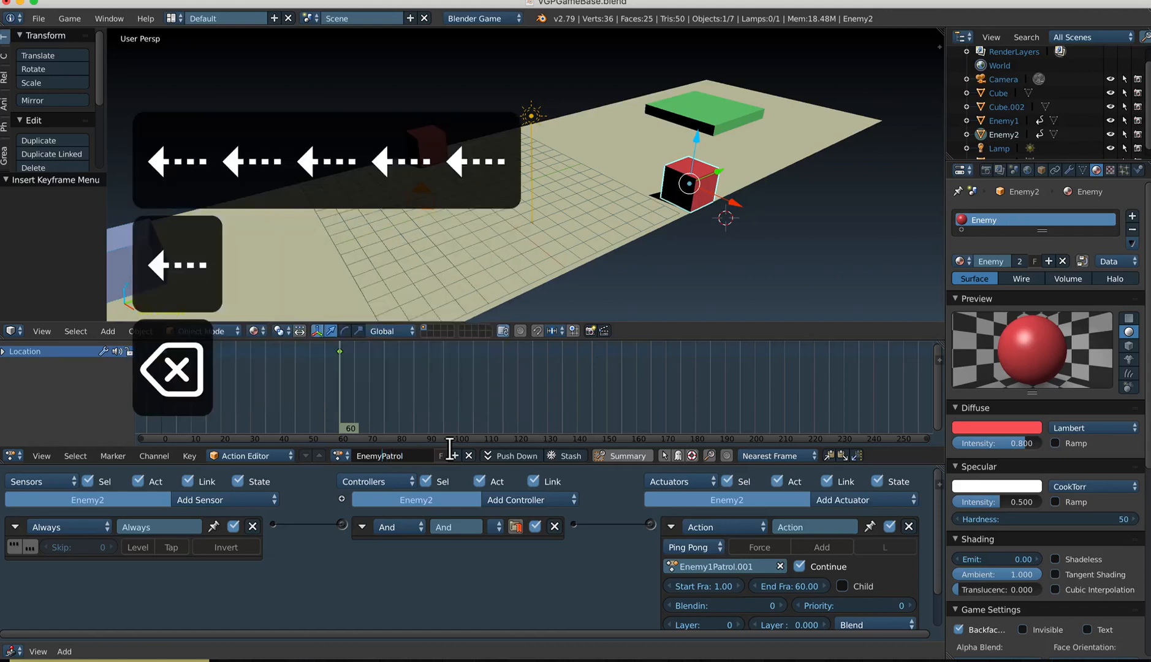
{"action": "type", "text": "2"}
{"action": "key", "text": "Return"}
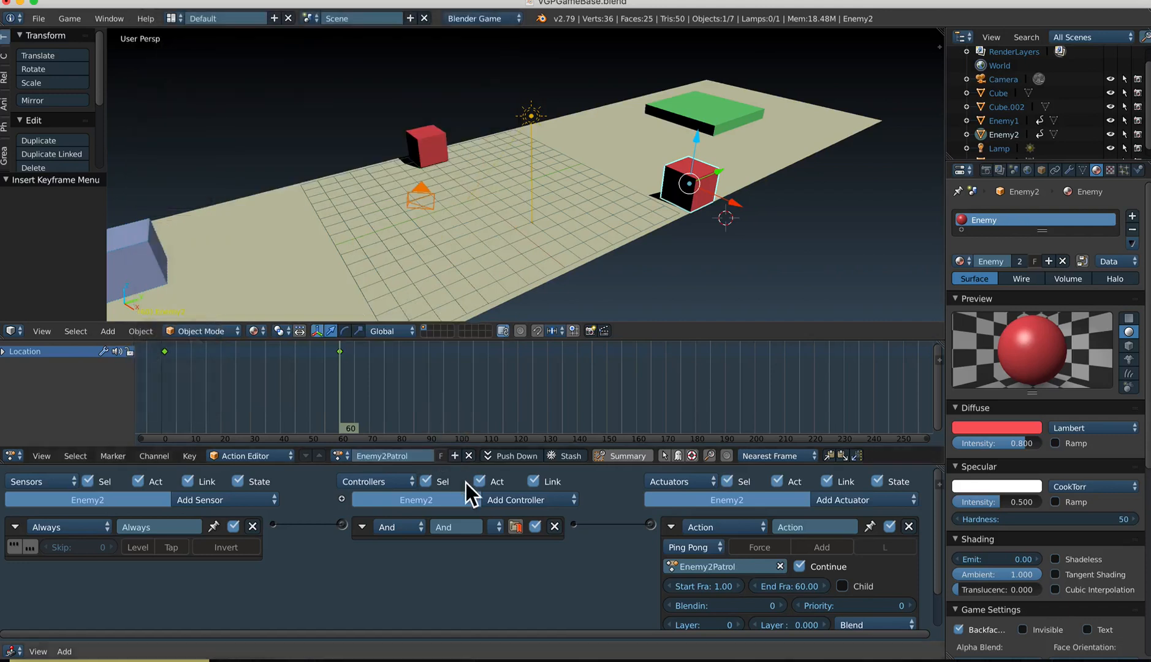
Choose Enemy2Patrol as the action in Enemy2's Action actuator, and show the Action actuator settings of Enemy1
{"action": "left_click_drag", "start_coordinate": [584, 465], "coordinate": [579, 417]}
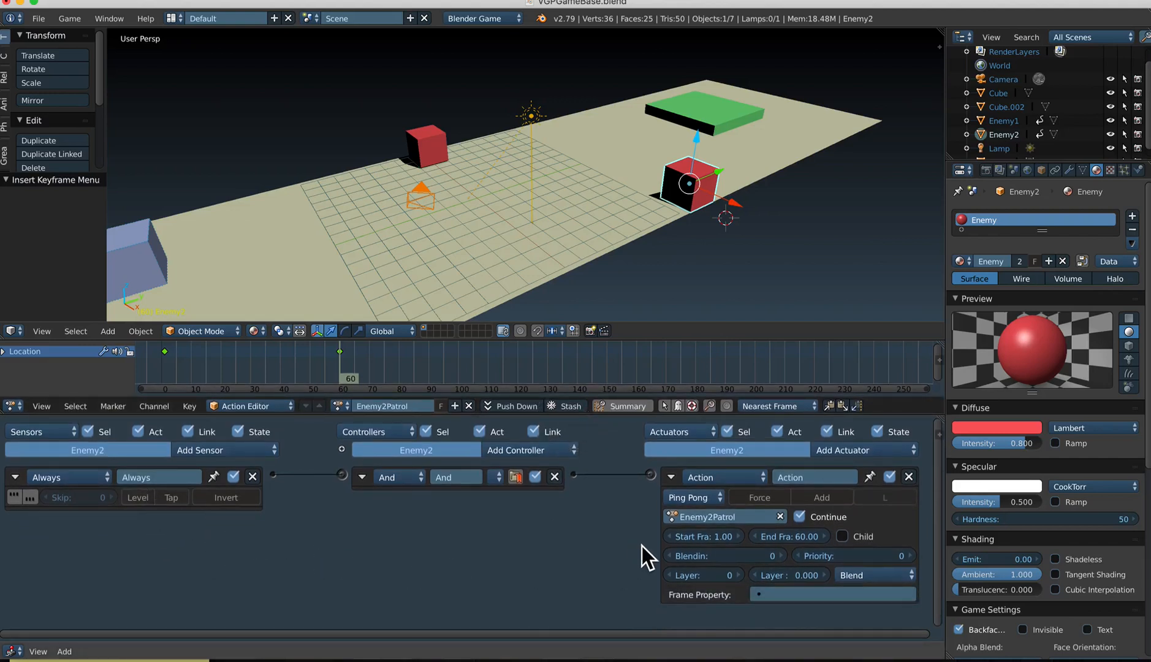
{"action": "left_click", "coordinate": [710, 517]}
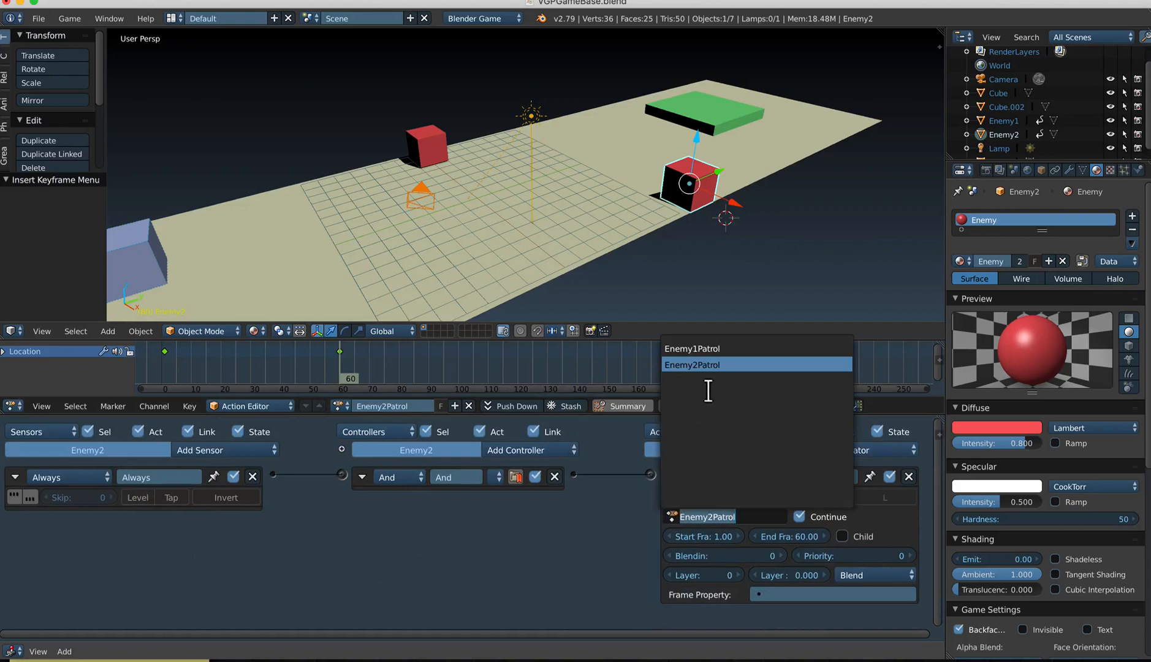
{"action": "left_click", "coordinate": [714, 366]}
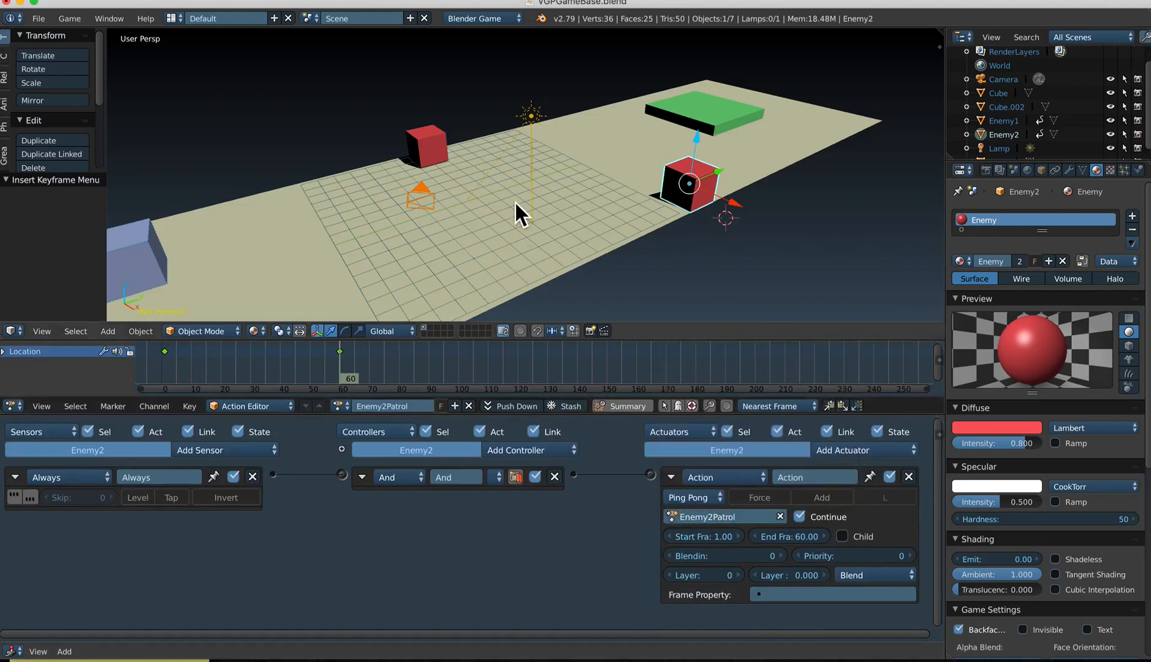
{"action": "right_click", "coordinate": [432, 153]}
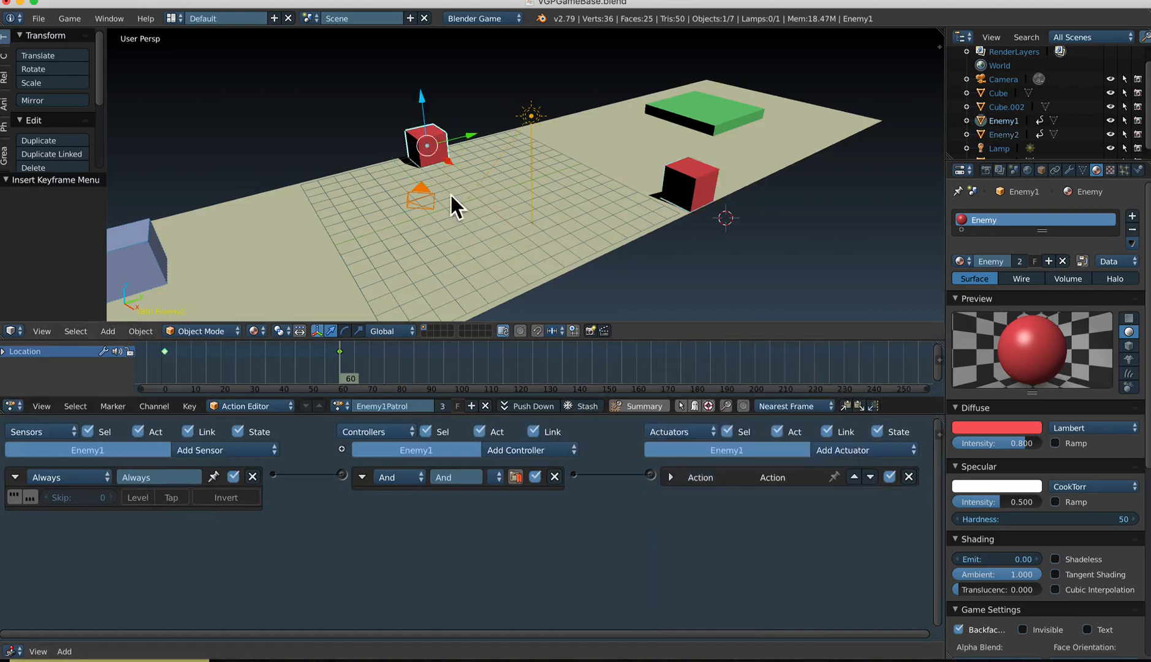
{"action": "left_click", "coordinate": [671, 478]}
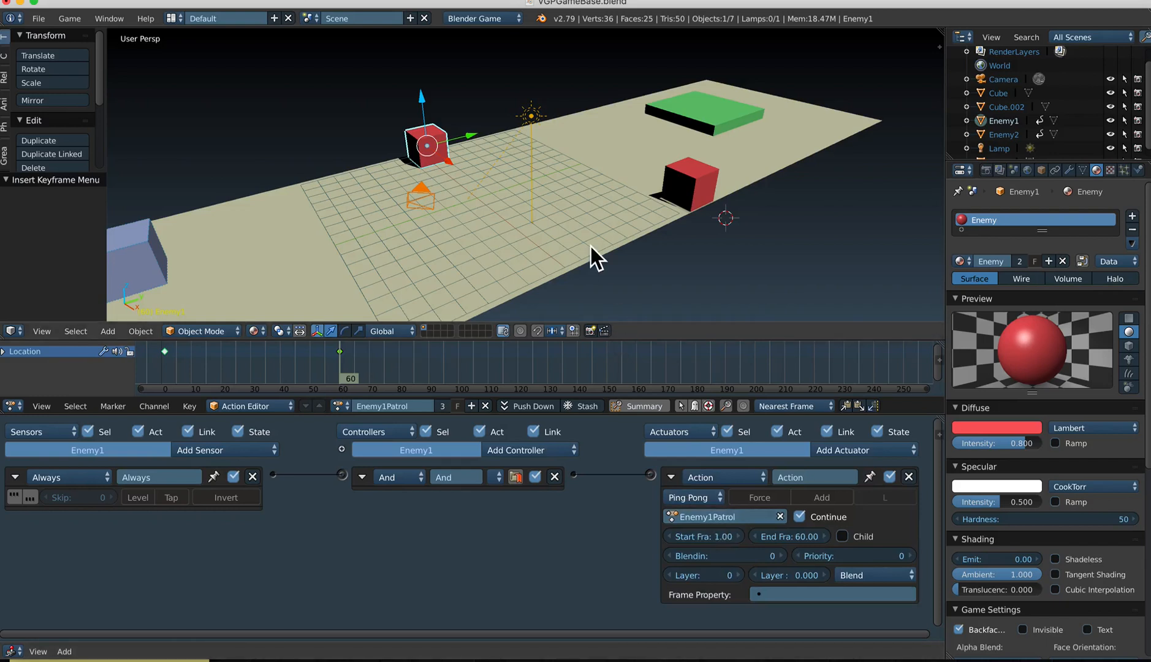
Run the game, steer the player cube forward past the two patrolling enemies to test them, and stop the game
{"action": "key", "text": "p"}
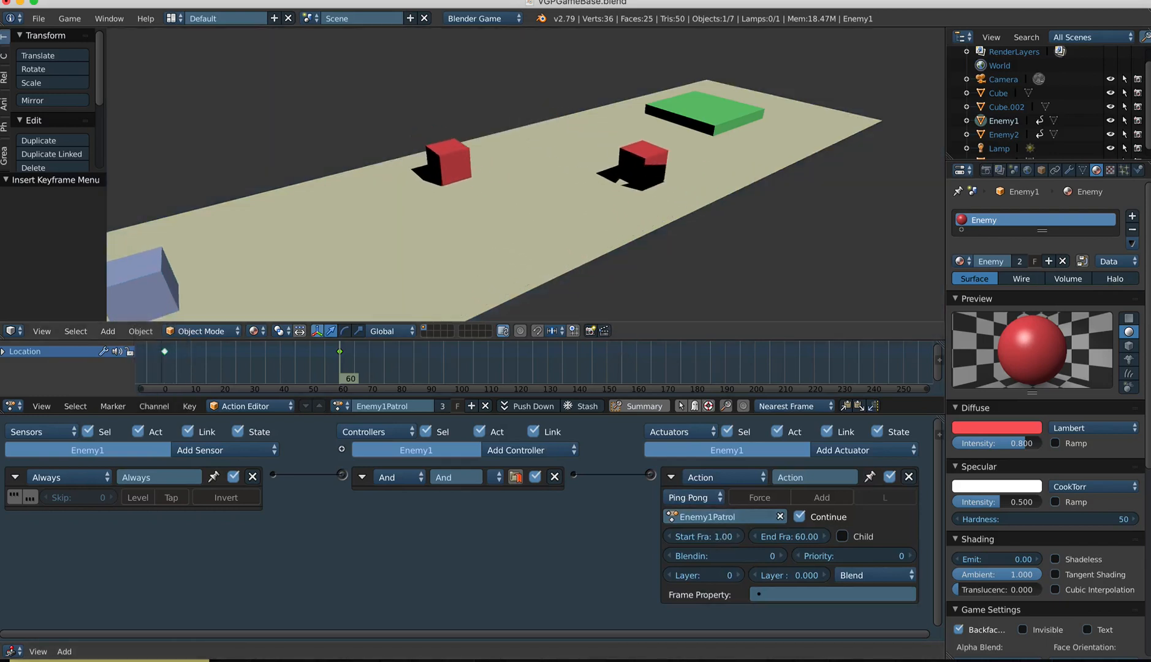
{"action": "key", "text": "w"}
{"action": "key", "text": "w"}
{"action": "key", "text": "w"}
{"action": "key", "text": "w"}
{"action": "key", "text": "w"}
{"action": "key", "text": "w"}
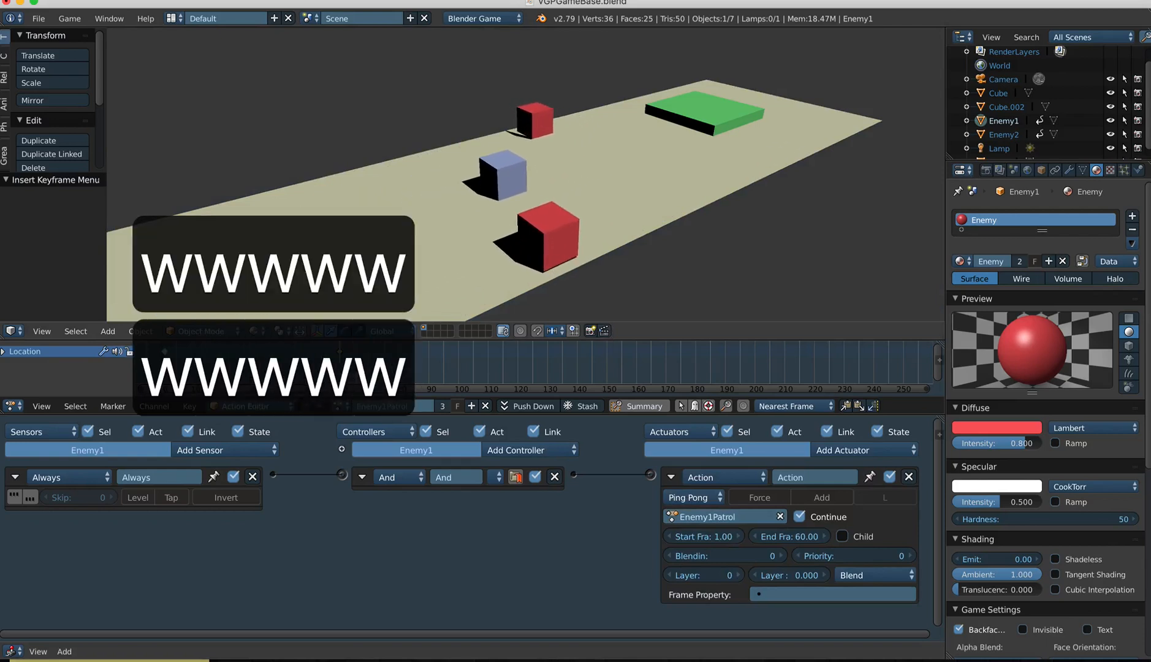
{"action": "key", "text": "w"}
{"action": "key", "text": "w"}
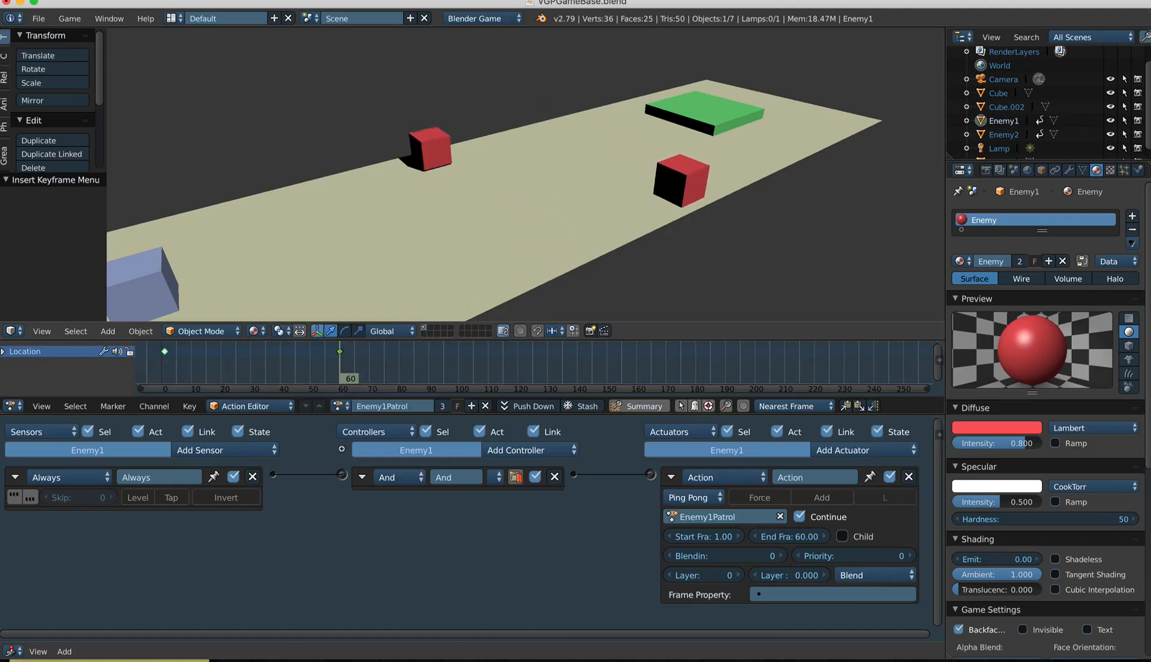
{"action": "key", "text": "Escape"}
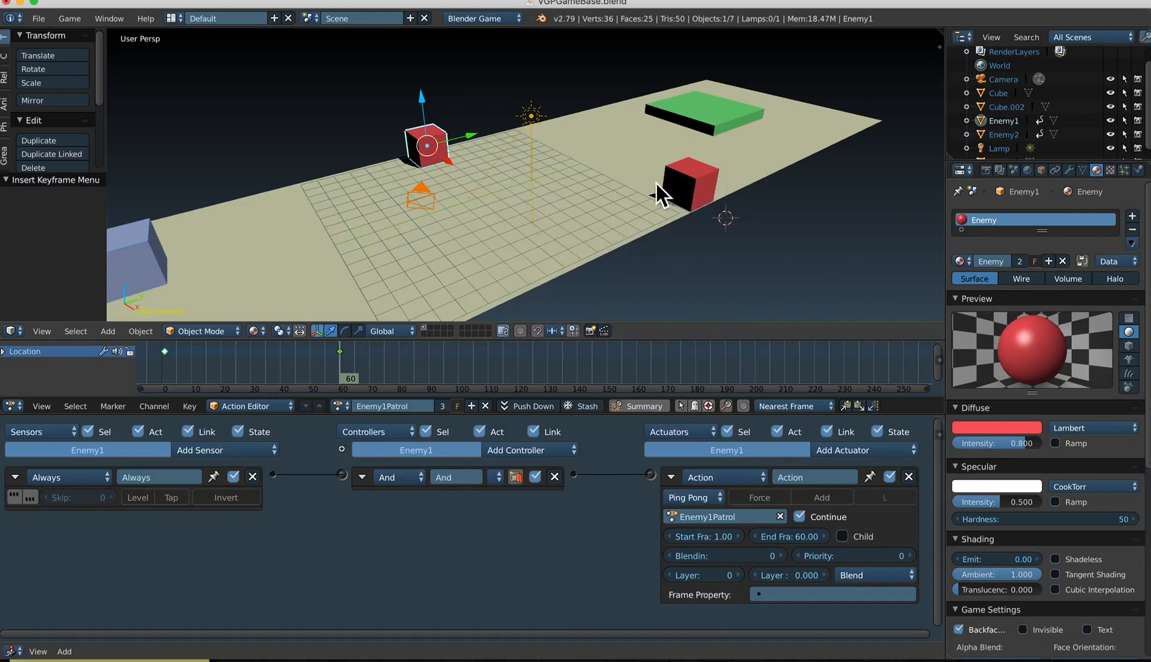
Select the green elevator platform and give the 3D viewport and the Action Editor more height
{"action": "scroll", "coordinate": [627, 212], "scroll_direction": "down", "scroll_amount": 3}
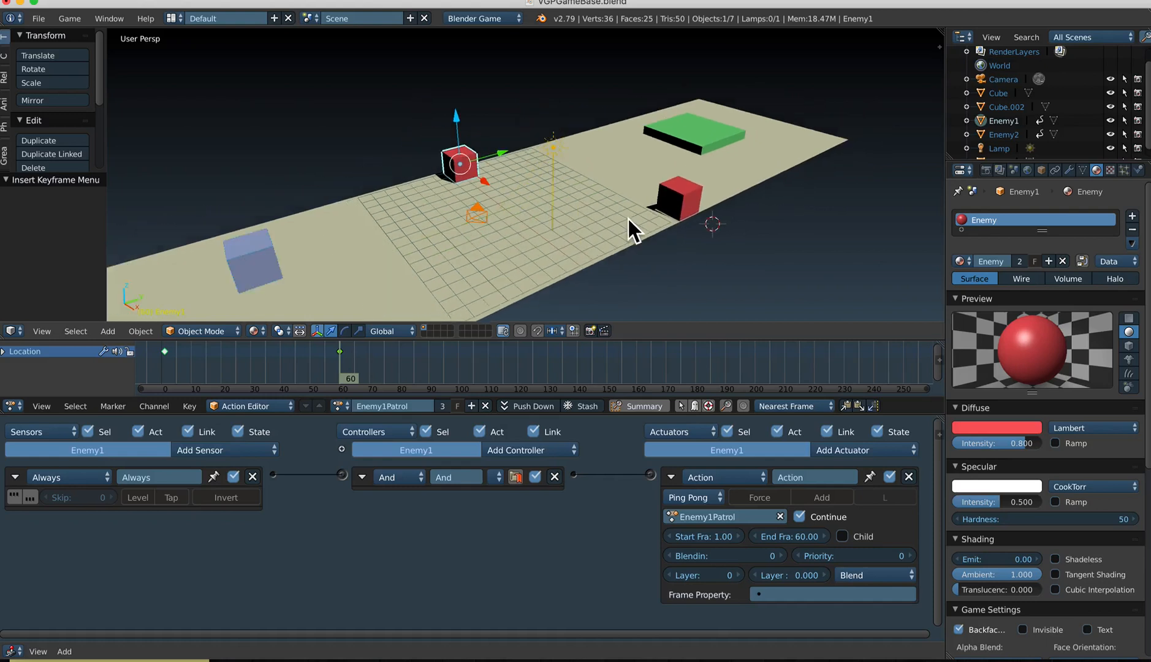
{"action": "middle_click_drag", "start_coordinate": [628, 216], "coordinate": [649, 232]}
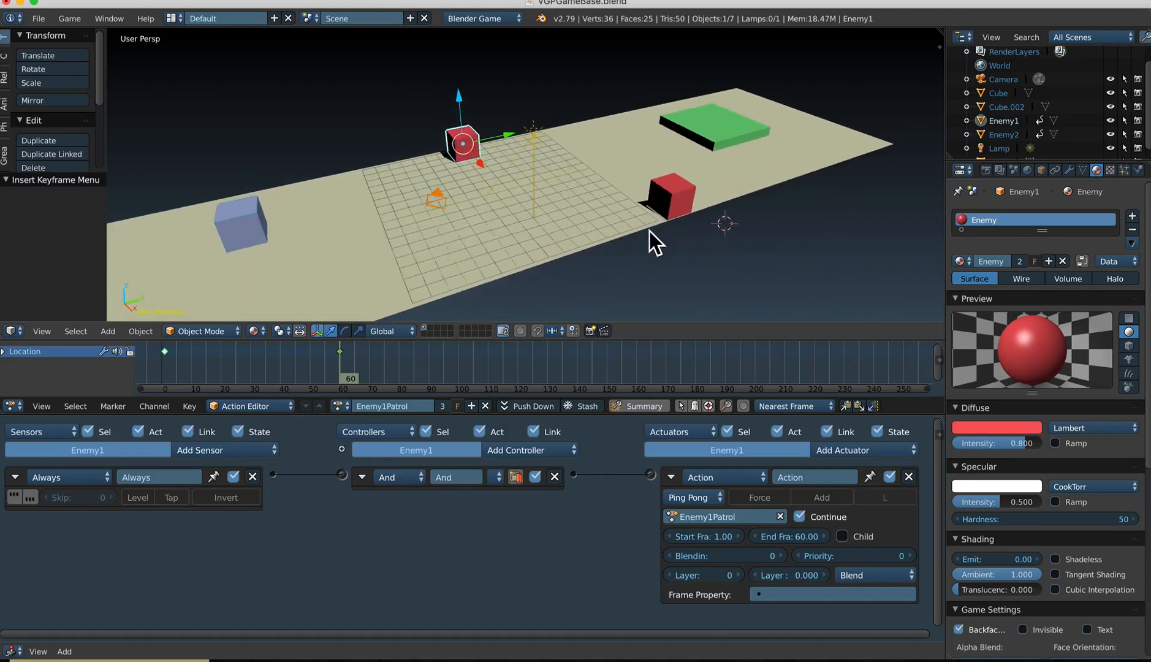
{"action": "right_click", "coordinate": [730, 117]}
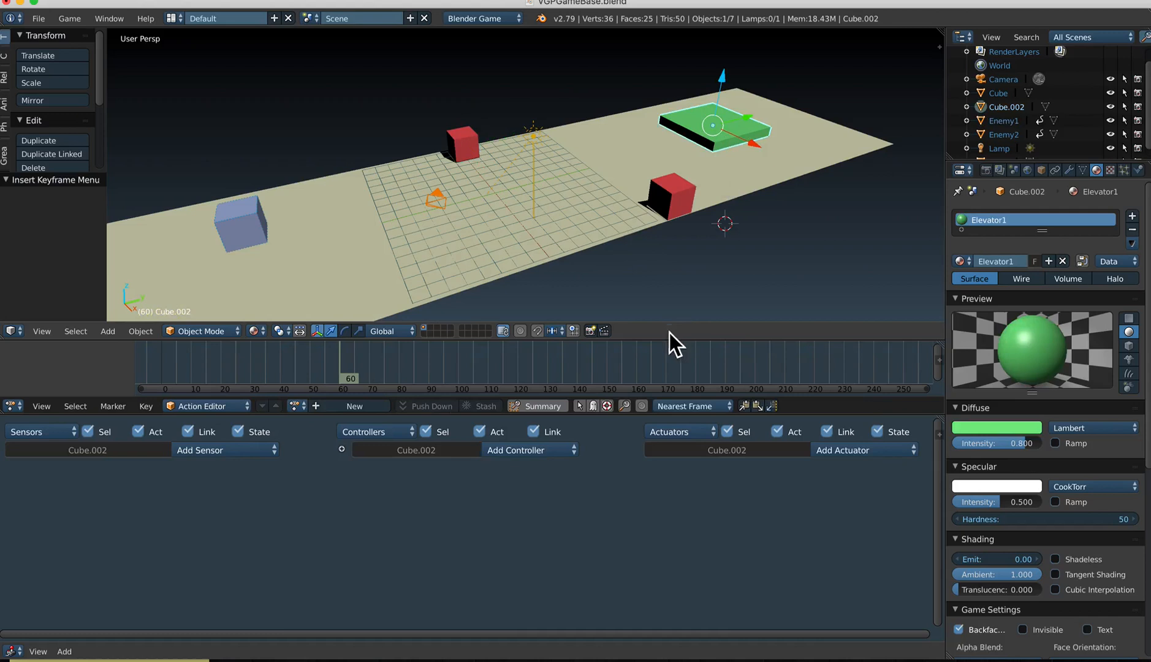
{"action": "left_click_drag", "start_coordinate": [798, 425], "coordinate": [802, 501]}
{"action": "left_click_drag", "start_coordinate": [707, 348], "coordinate": [713, 407]}
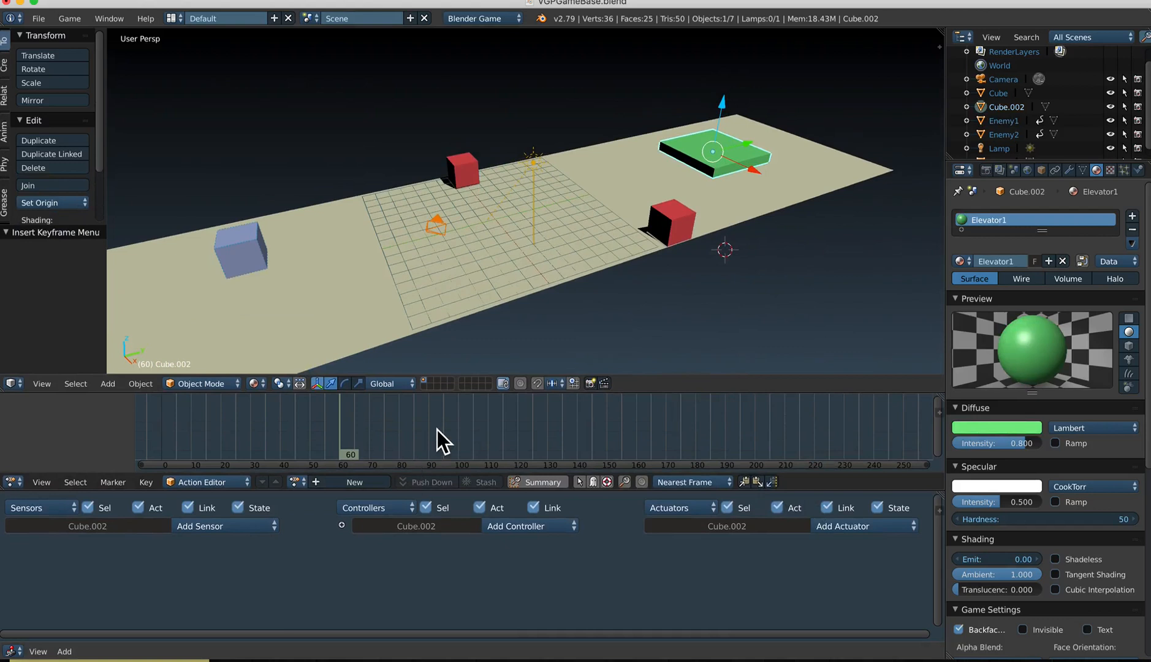
Replace the Logic Editor with the Timeline and frame the whole level around the green elevator platform
{"action": "key", "text": "super+shift+1"}
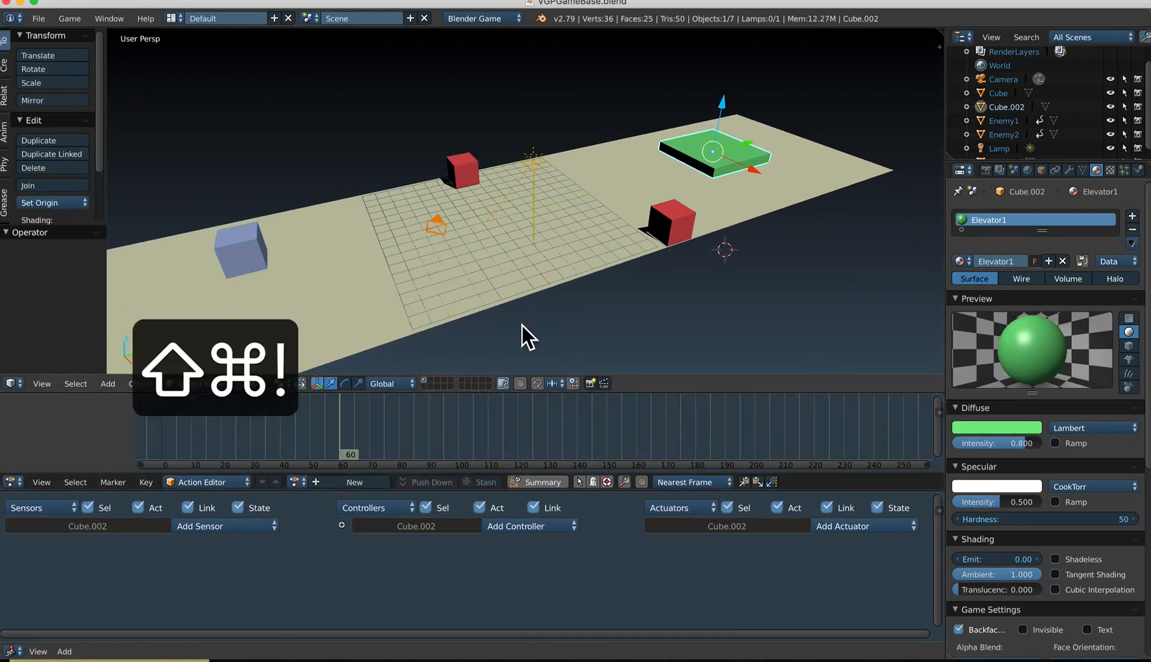
{"action": "middle_click_drag", "start_coordinate": [715, 264], "coordinate": [669, 284], "text": "shift"}
{"action": "scroll", "coordinate": [699, 296], "scroll_direction": "down", "scroll_amount": 4}
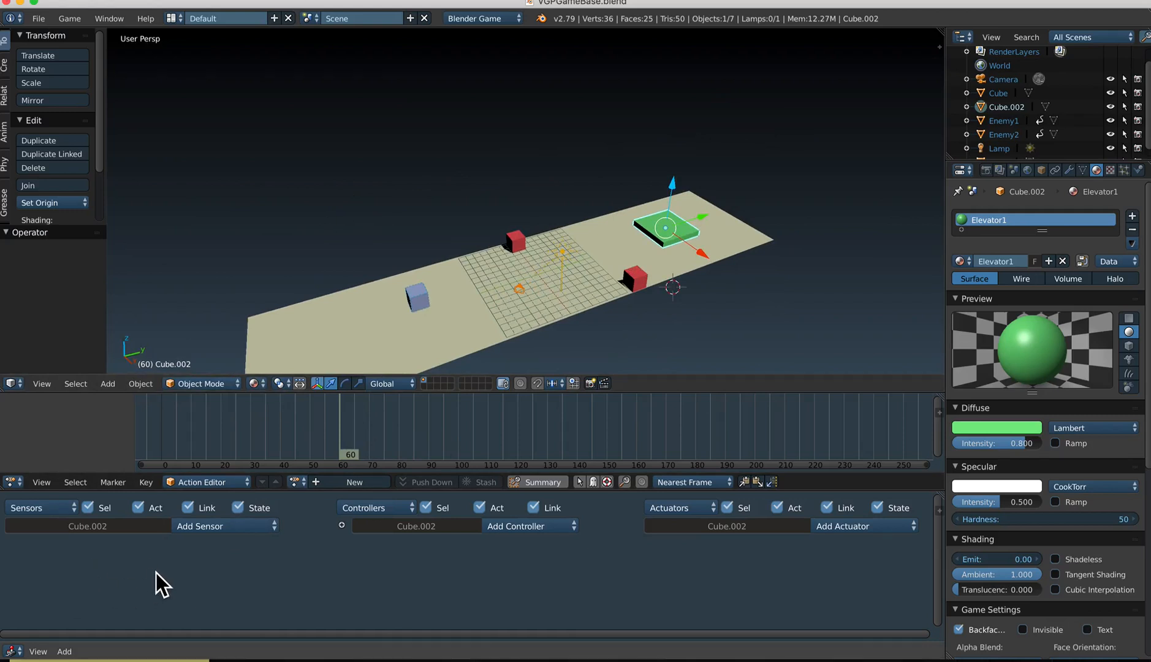
{"action": "left_click", "coordinate": [12, 652]}
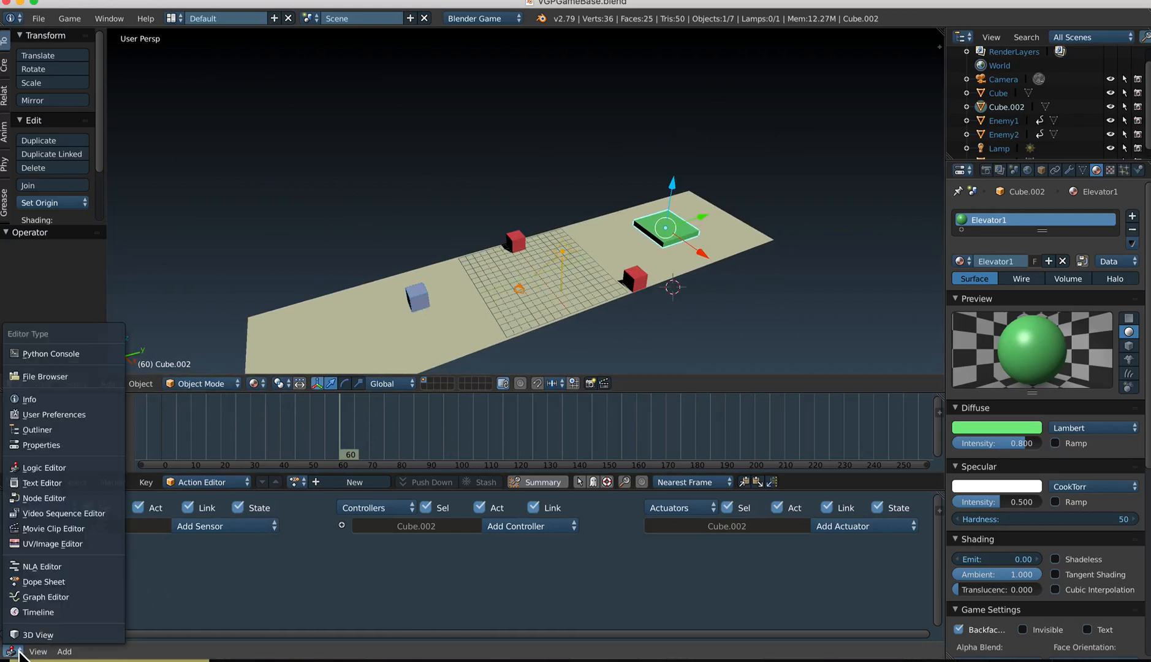
{"action": "left_click", "coordinate": [33, 613]}
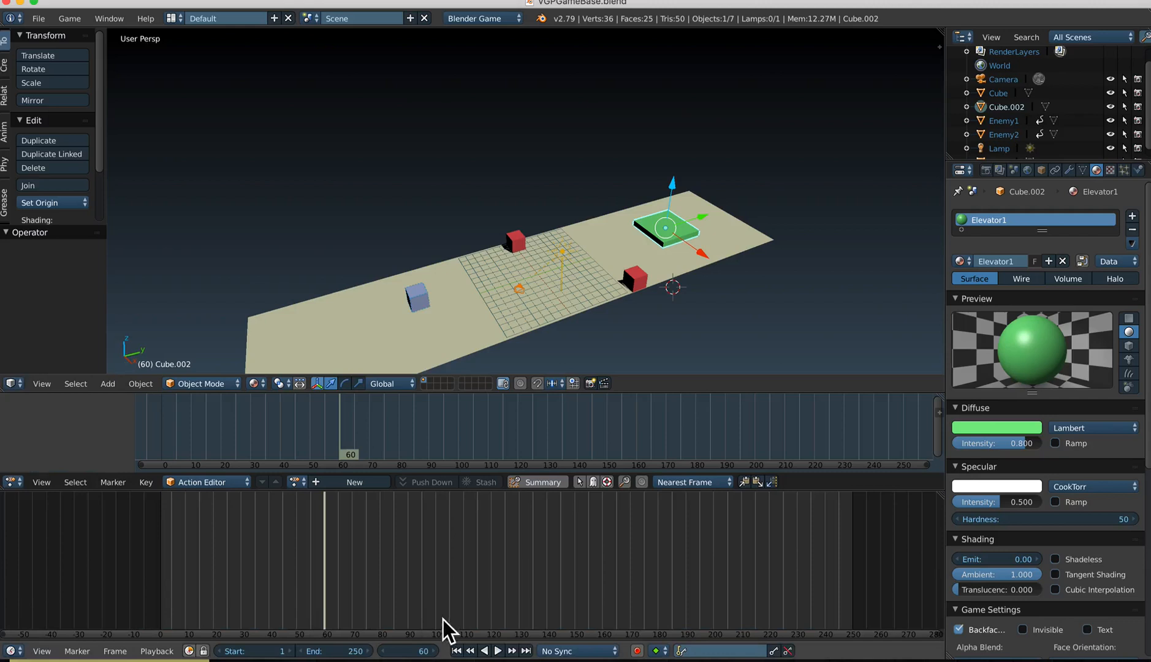
Go to frame 1 and insert a Location keyframe for the green elevator platform
{"action": "left_click", "coordinate": [457, 651]}
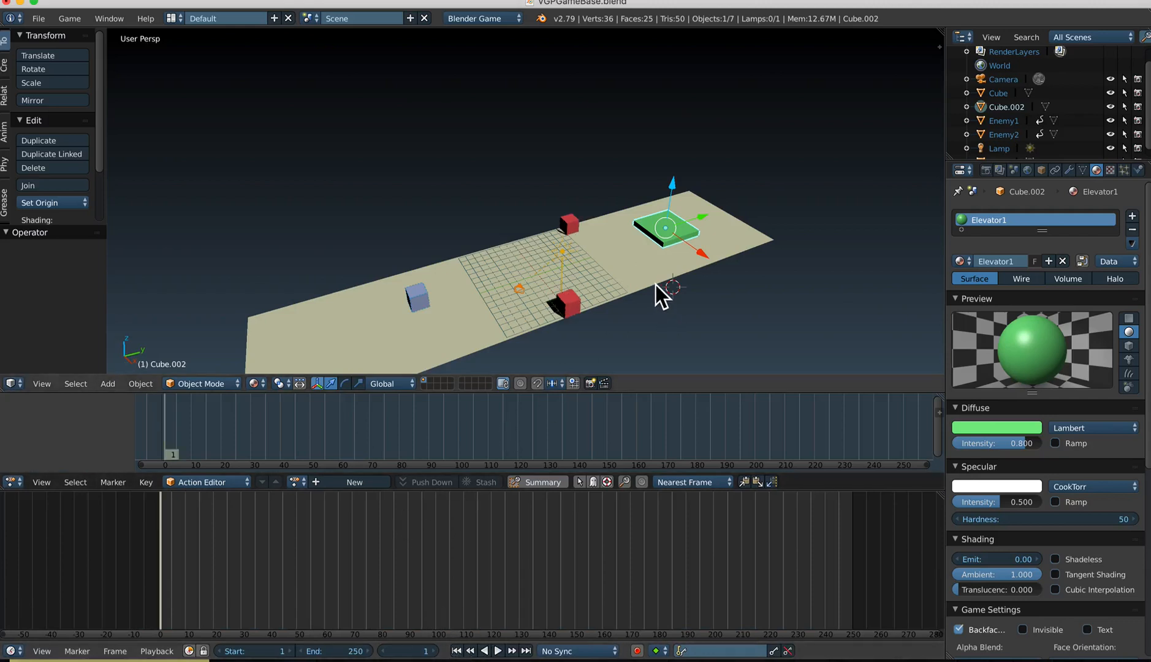
{"action": "key", "text": "i"}
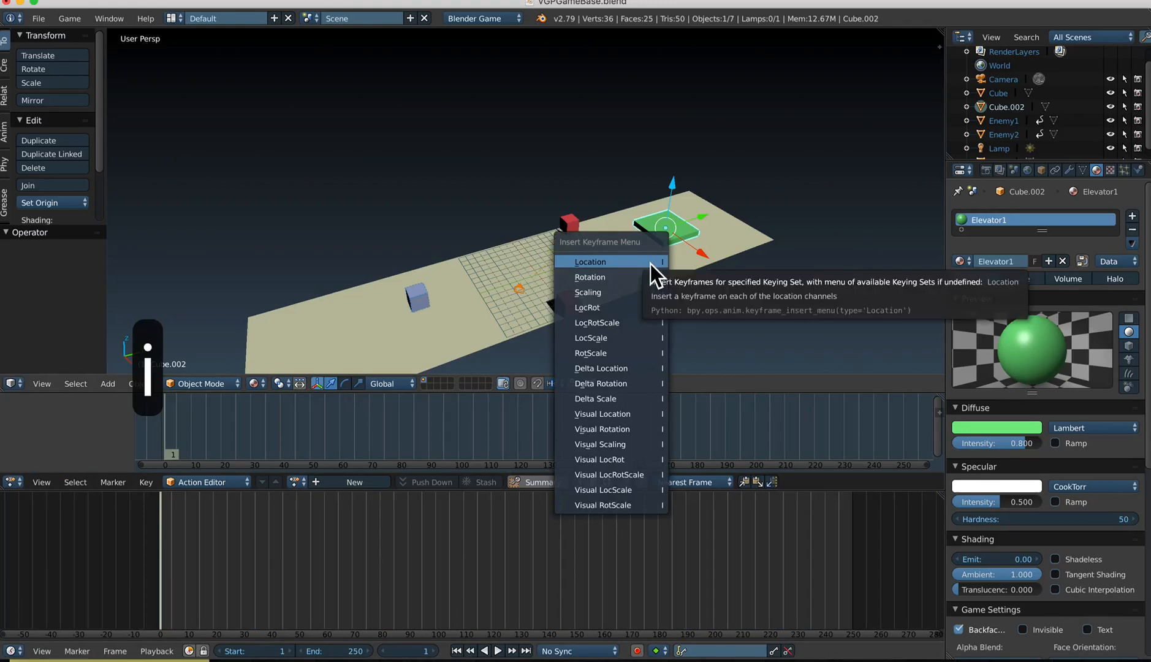
{"action": "left_click", "coordinate": [650, 262]}
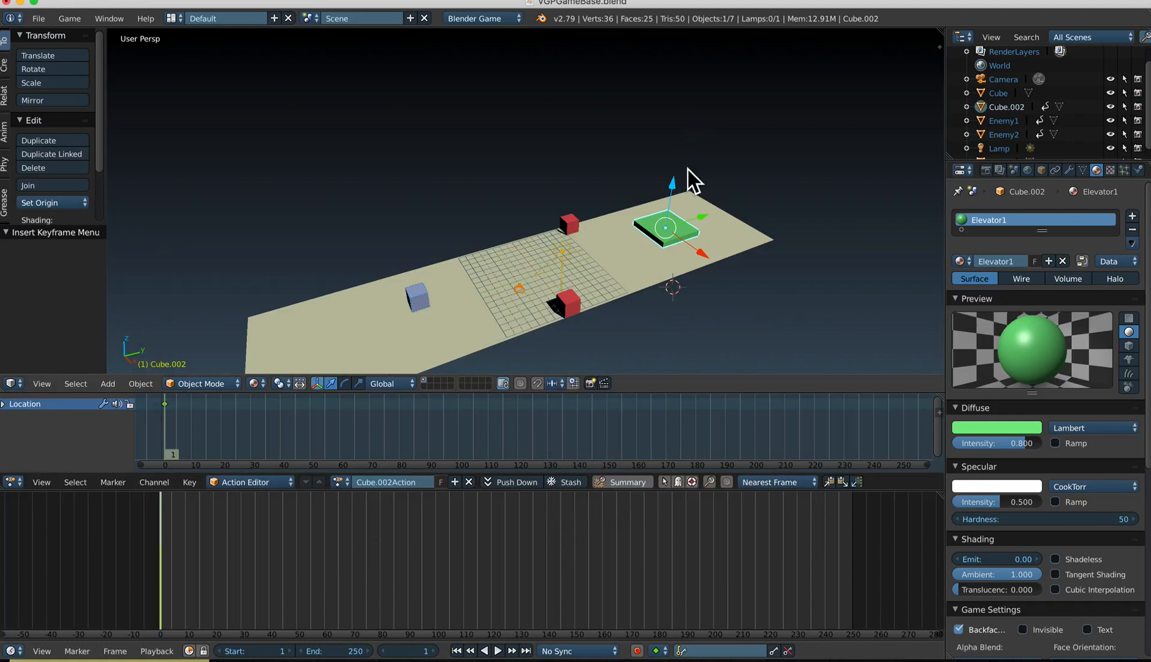
At frame 100, raise the green platform about 18.87 units along Z and insert a Location keyframe
{"action": "left_click", "coordinate": [408, 653]}
{"action": "type", "text": "100"}
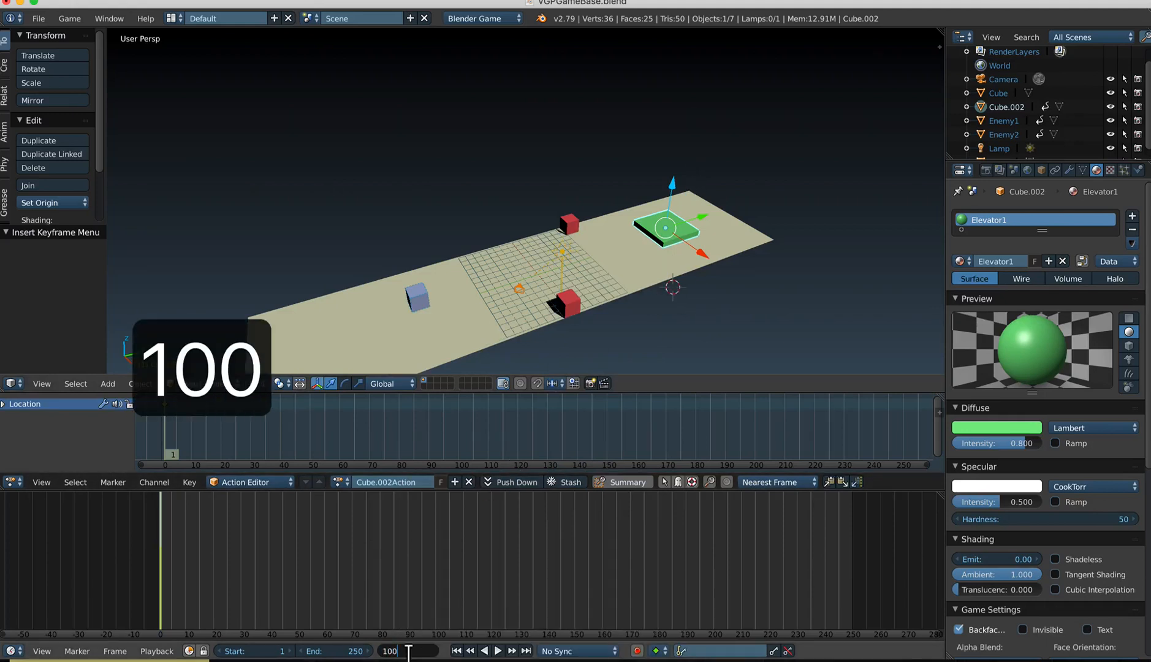
{"action": "key", "text": "Return"}
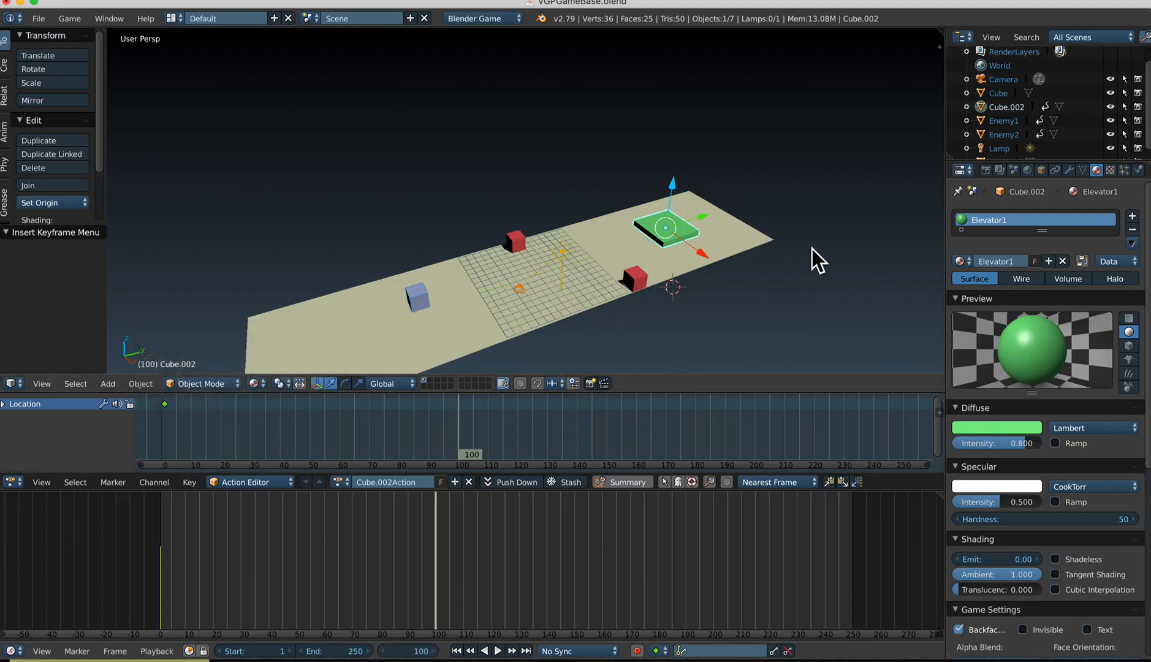
{"action": "key", "text": "g"}
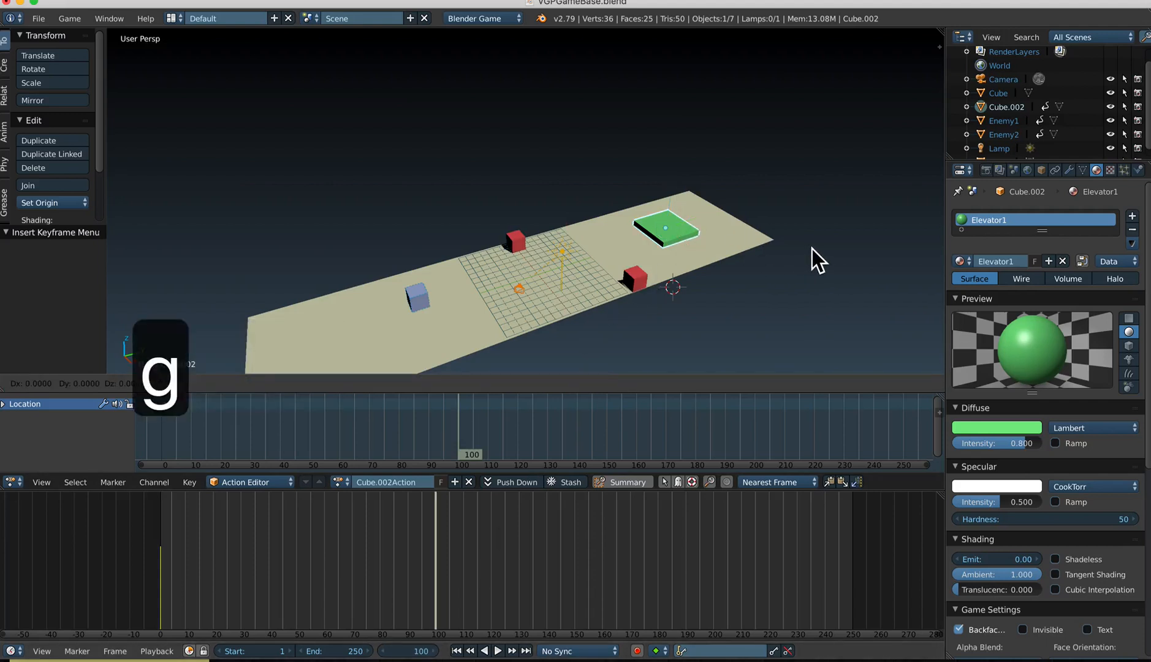
{"action": "key", "text": "z"}
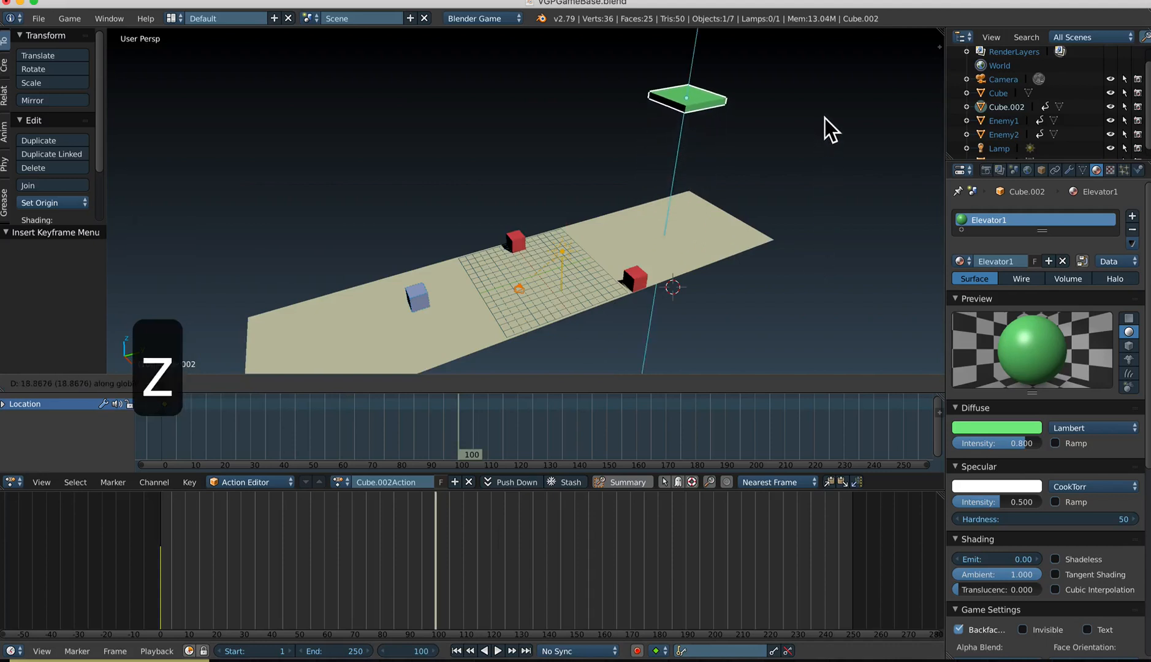
{"action": "left_click", "coordinate": [825, 119]}
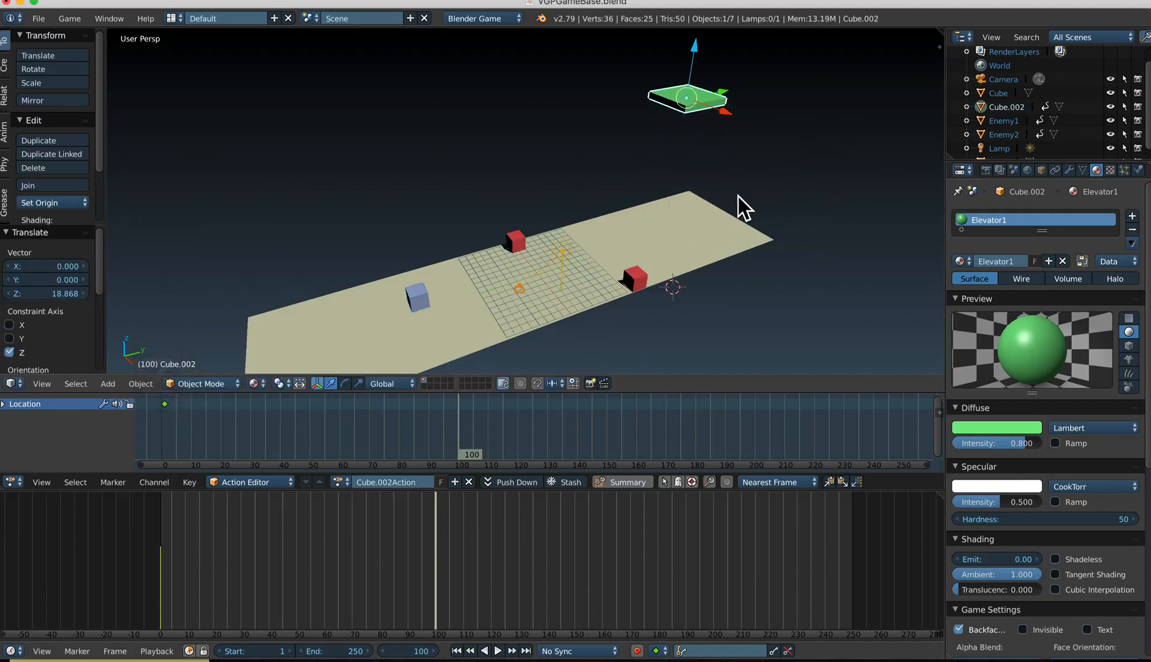
{"action": "key", "text": "i"}
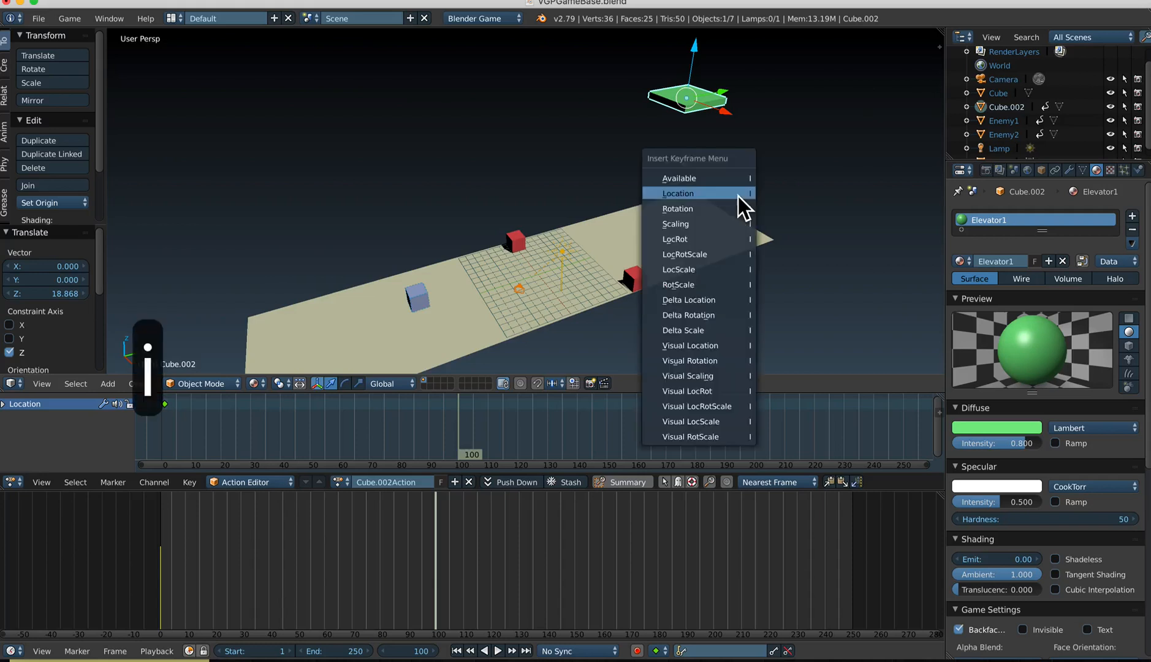
{"action": "left_click", "coordinate": [739, 194]}
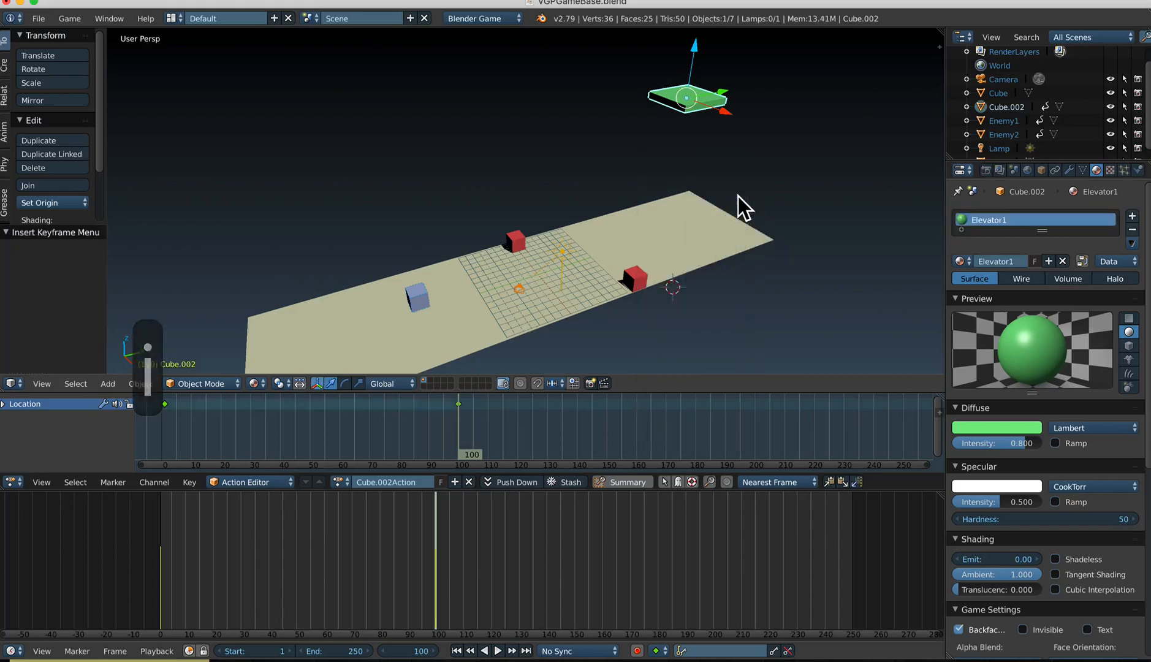
{"action": "mouse_move", "coordinate": [458, 439]}
{"action": "left_mouse_down"}
{"action": "mouse_move", "coordinate": [304, 437]}
{"action": "mouse_move", "coordinate": [464, 435]}
{"action": "left_mouse_up"}
Snap the 3D cursor to the raised green platform
{"action": "middle_click_drag", "start_coordinate": [730, 176], "coordinate": [644, 221]}
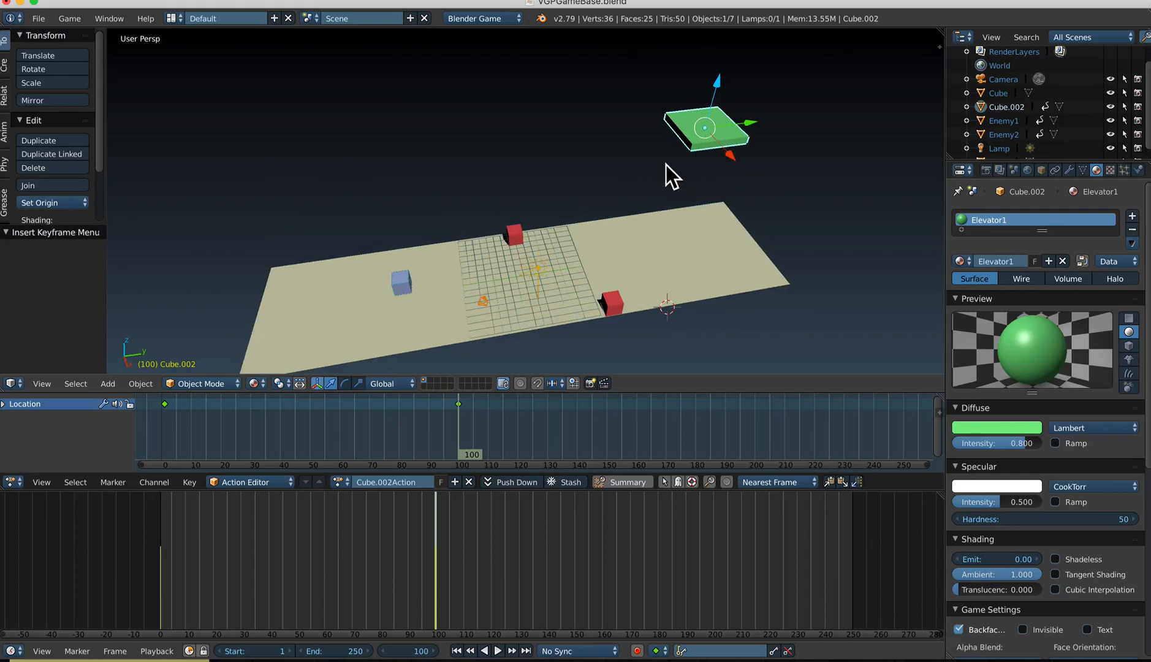
{"action": "middle_click_drag", "start_coordinate": [660, 190], "coordinate": [656, 186]}
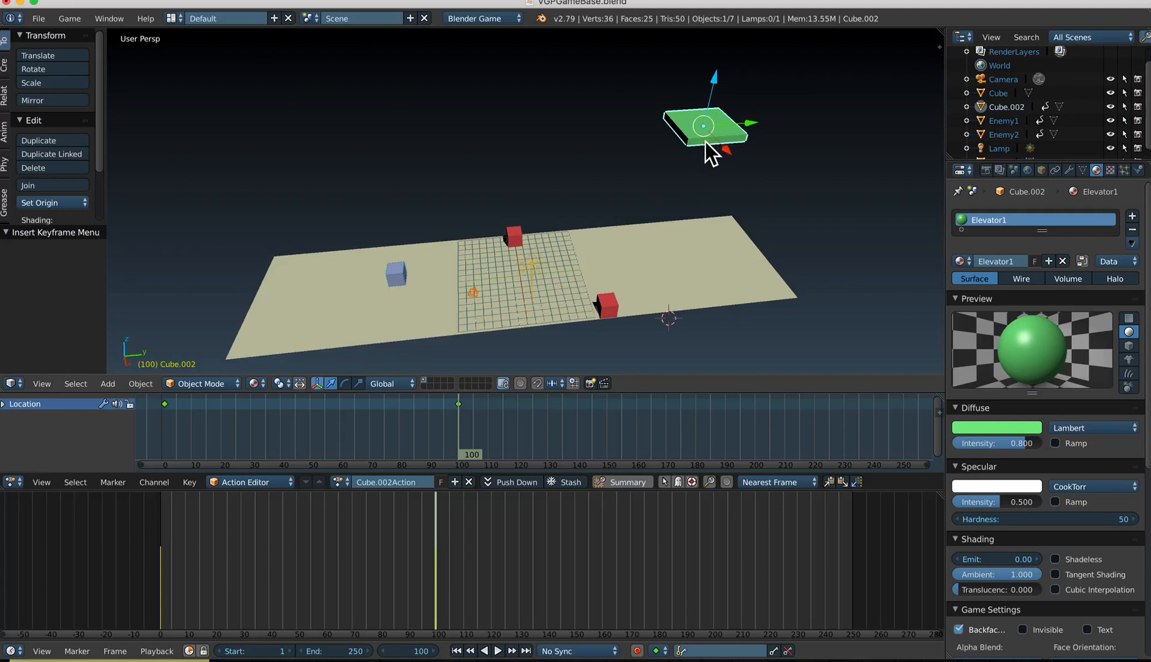
{"action": "key", "text": "shift+s"}
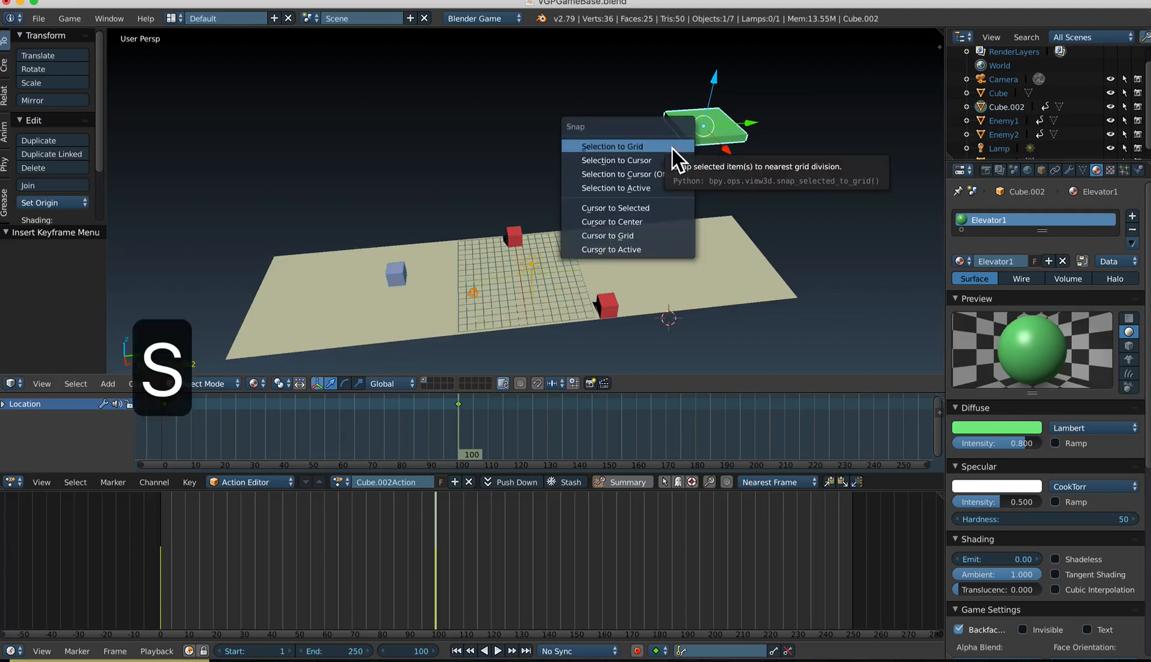
{"action": "left_click", "coordinate": [664, 209]}
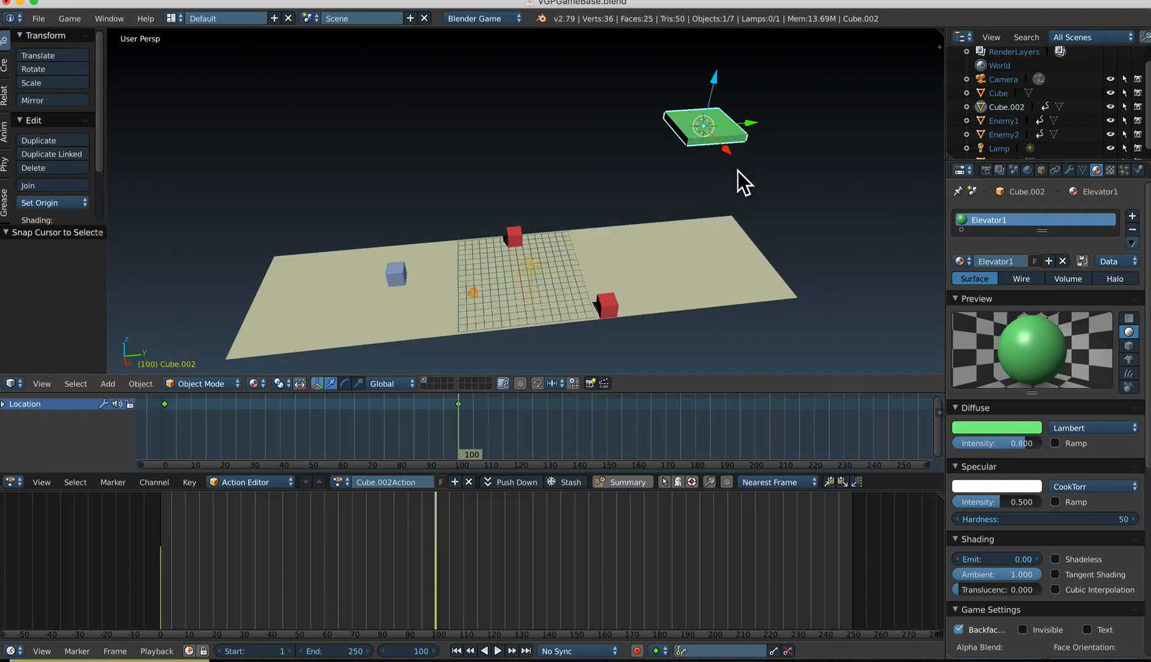
Add a cube at the 3D cursor and move it about 4.79 units along Y, beside the green platform
{"action": "key", "text": "shift+a"}
{"action": "mouse_move", "coordinate": [740, 171]}
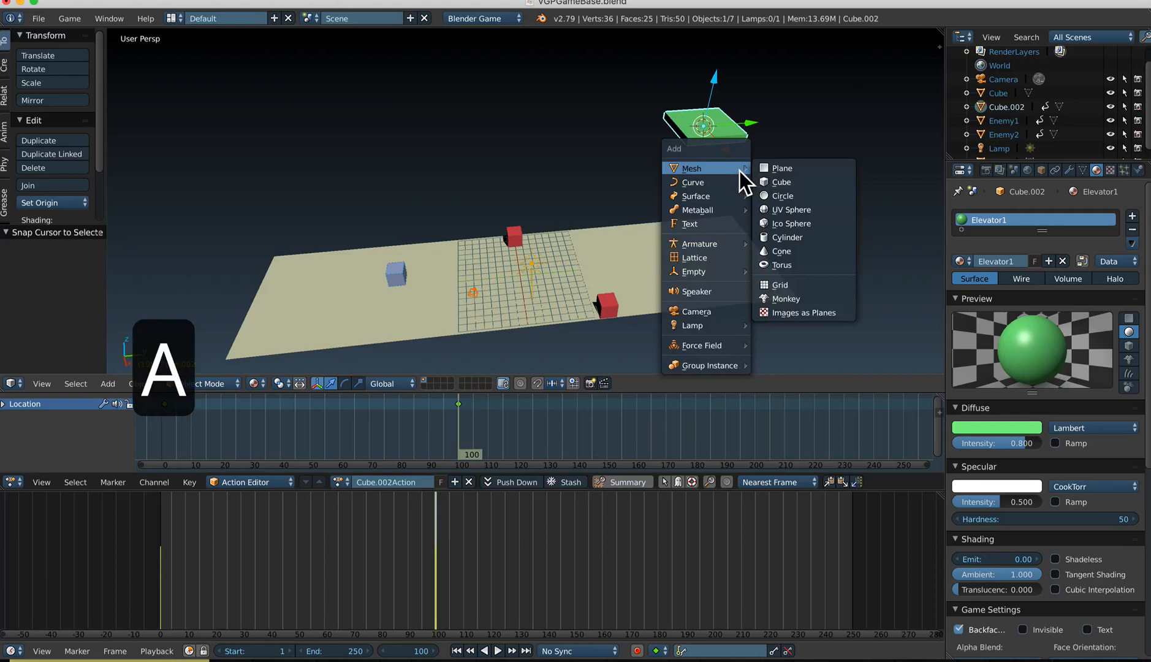
{"action": "left_click", "coordinate": [791, 185]}
{"action": "left_click_drag", "start_coordinate": [751, 133], "coordinate": [795, 123]}
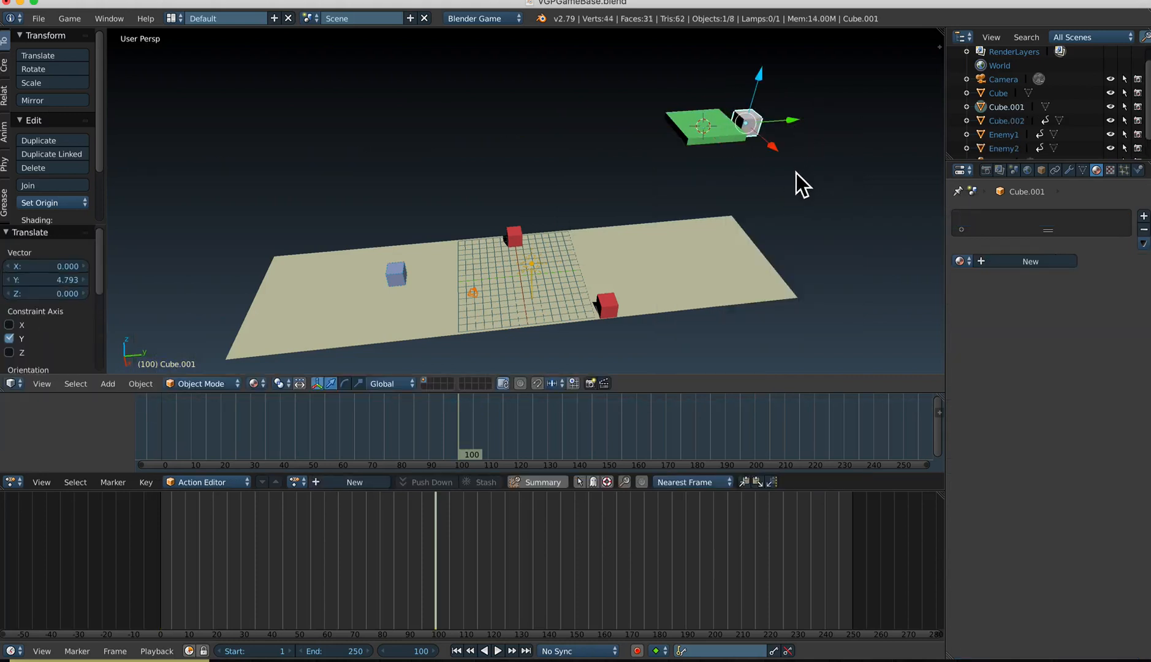
In Edit Mode, scale the new cube's mesh by about 0.35 along Z and about 8.13 along Y
{"action": "key", "text": "Tab"}
{"action": "left_click", "coordinate": [858, 175]}
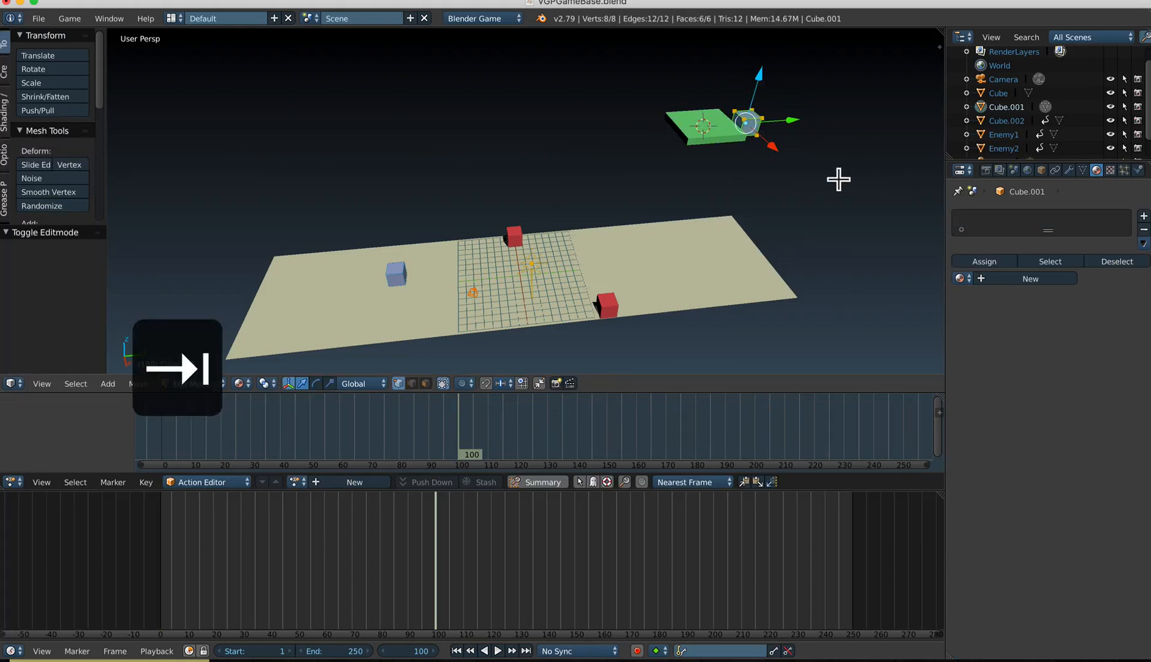
{"action": "key", "text": "s"}
{"action": "key", "text": "z"}
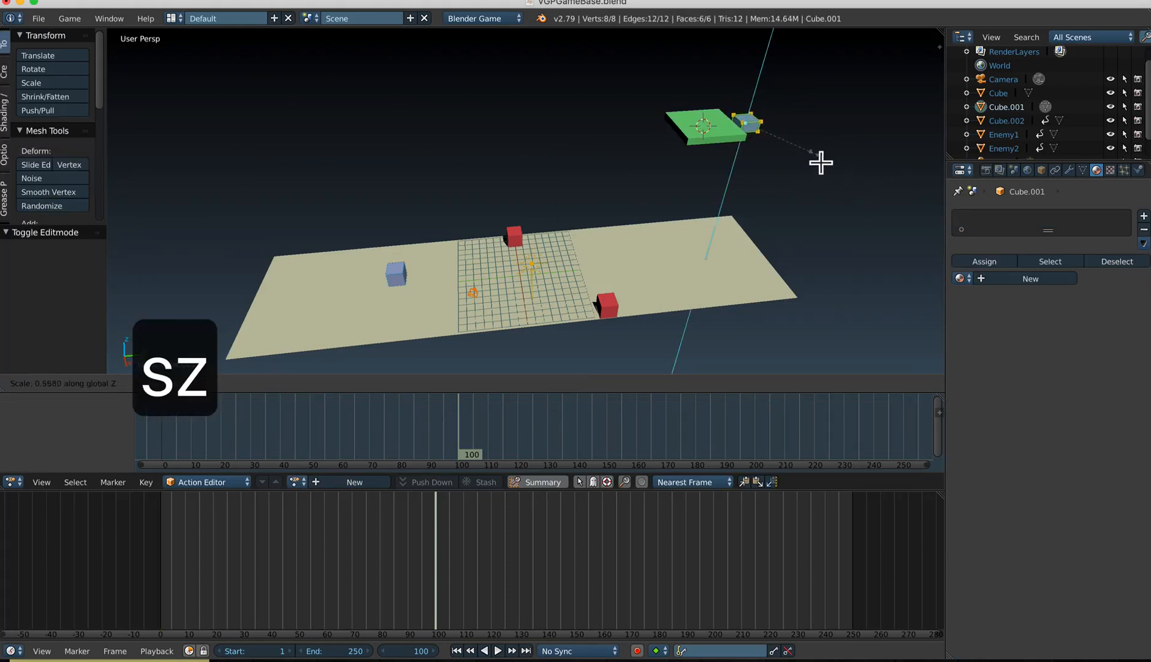
{"action": "left_click", "coordinate": [799, 147]}
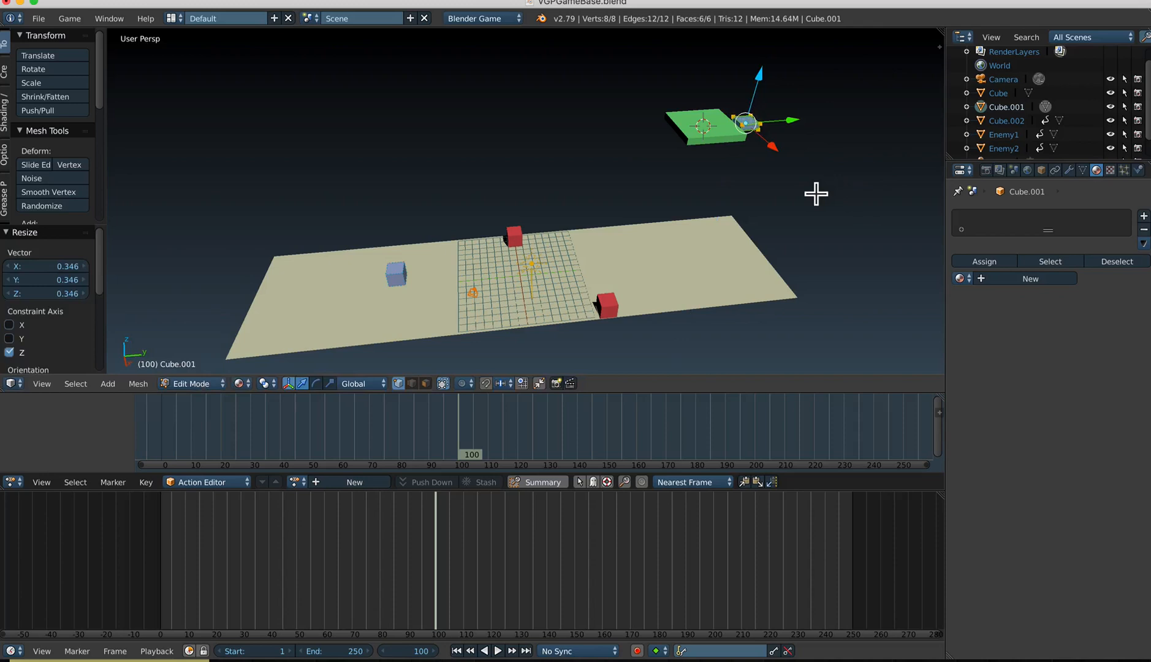
{"action": "key", "text": "s"}
{"action": "key", "text": "y"}
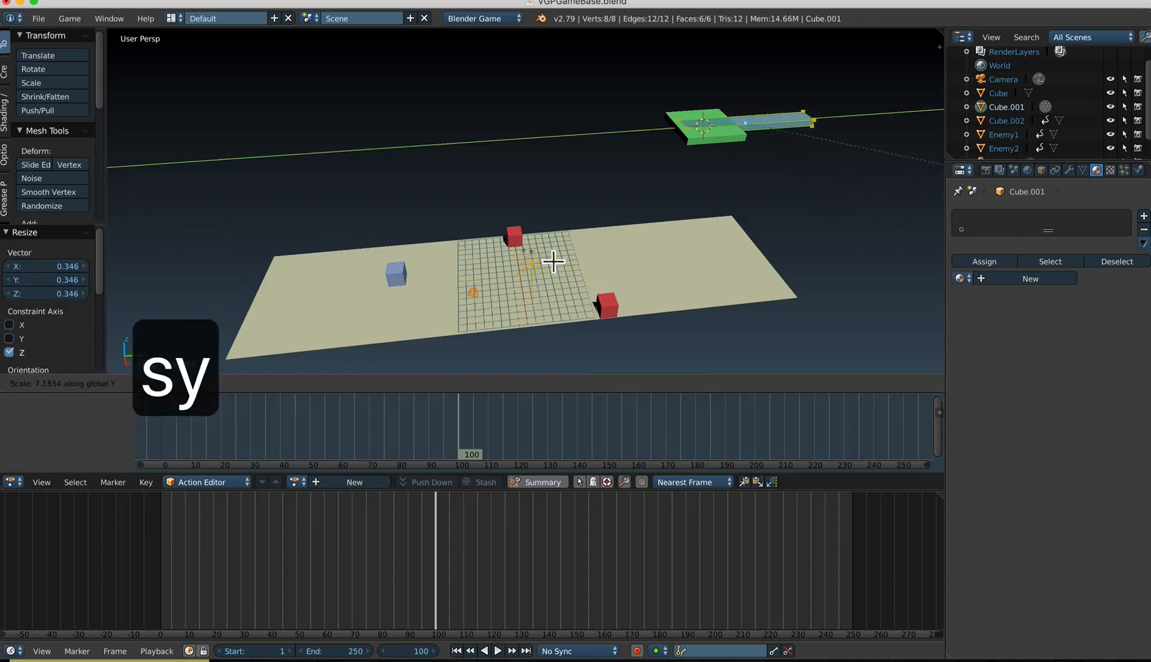
{"action": "left_click", "coordinate": [611, 250]}
Scale the slab's mesh by about -3.65 along X, and in Object Mode move the slab about 8.44 units along Y
{"action": "key", "text": "s"}
{"action": "key", "text": "x"}
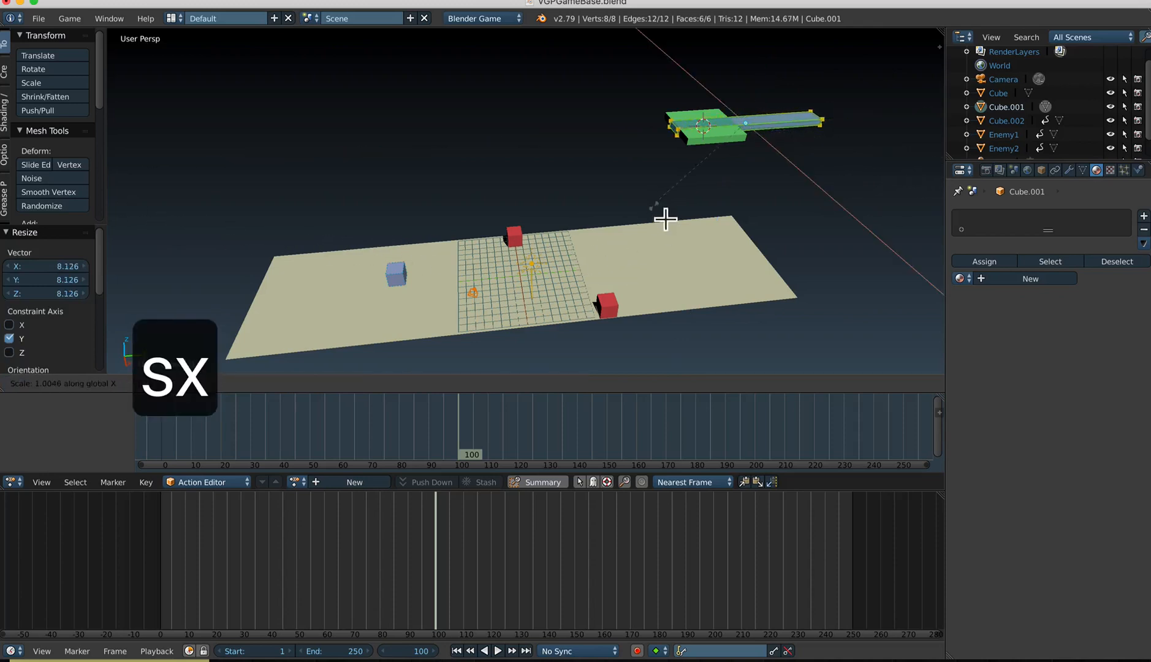
{"action": "left_click", "coordinate": [260, 84]}
{"action": "key", "text": "Tab"}
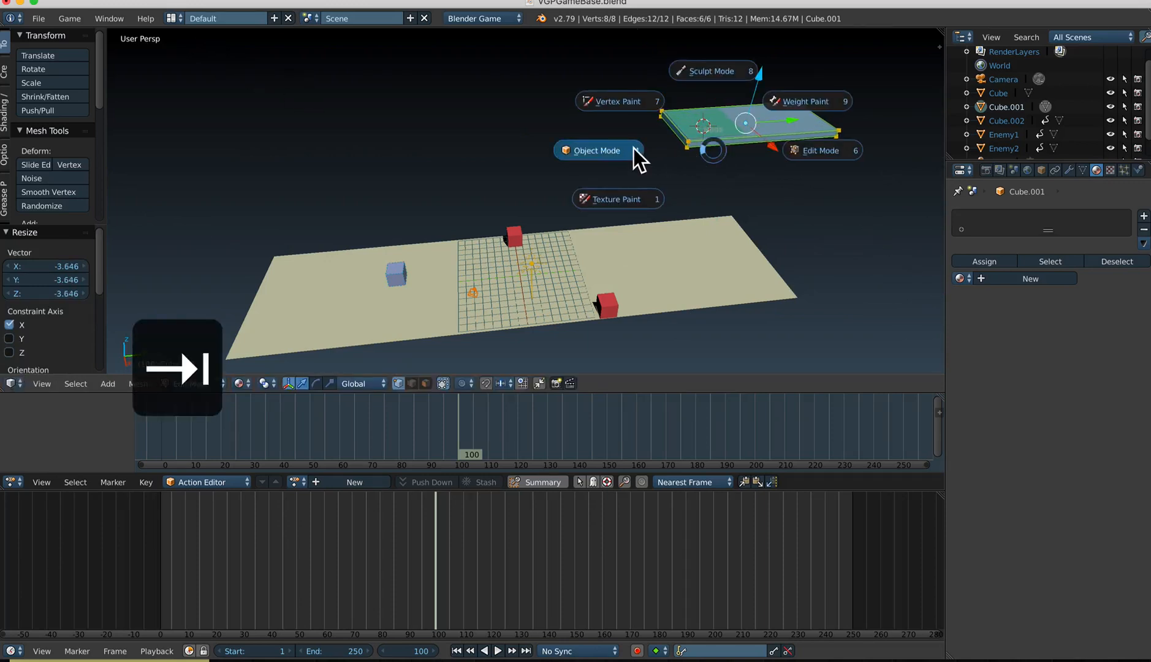
{"action": "left_click", "coordinate": [634, 150]}
{"action": "left_click_drag", "start_coordinate": [795, 119], "coordinate": [866, 105]}
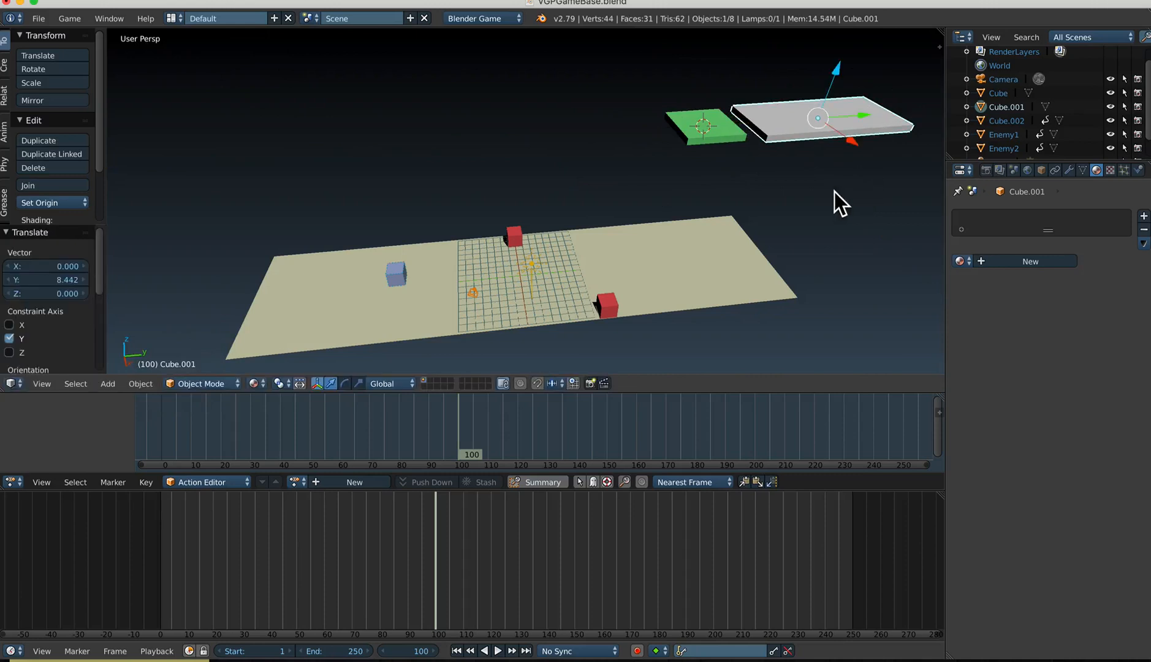
Select the green elevator platform and rename its action as Plat1UP
{"action": "right_click", "coordinate": [702, 122]}
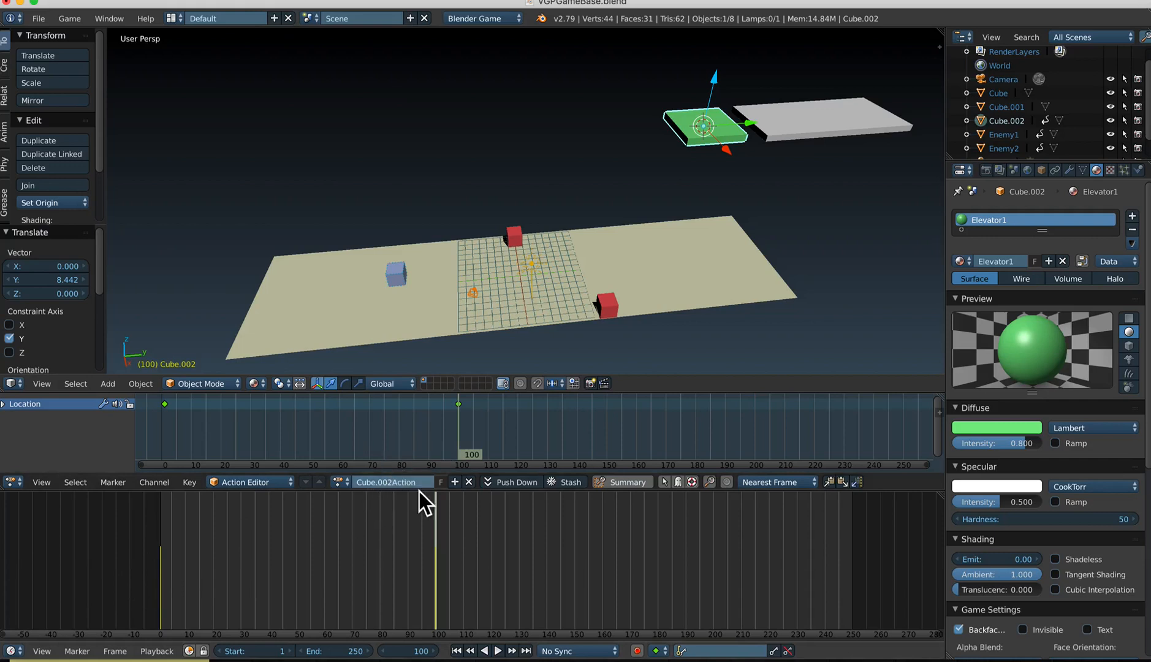
{"action": "left_click", "coordinate": [396, 484]}
{"action": "type", "text": "Plat"}
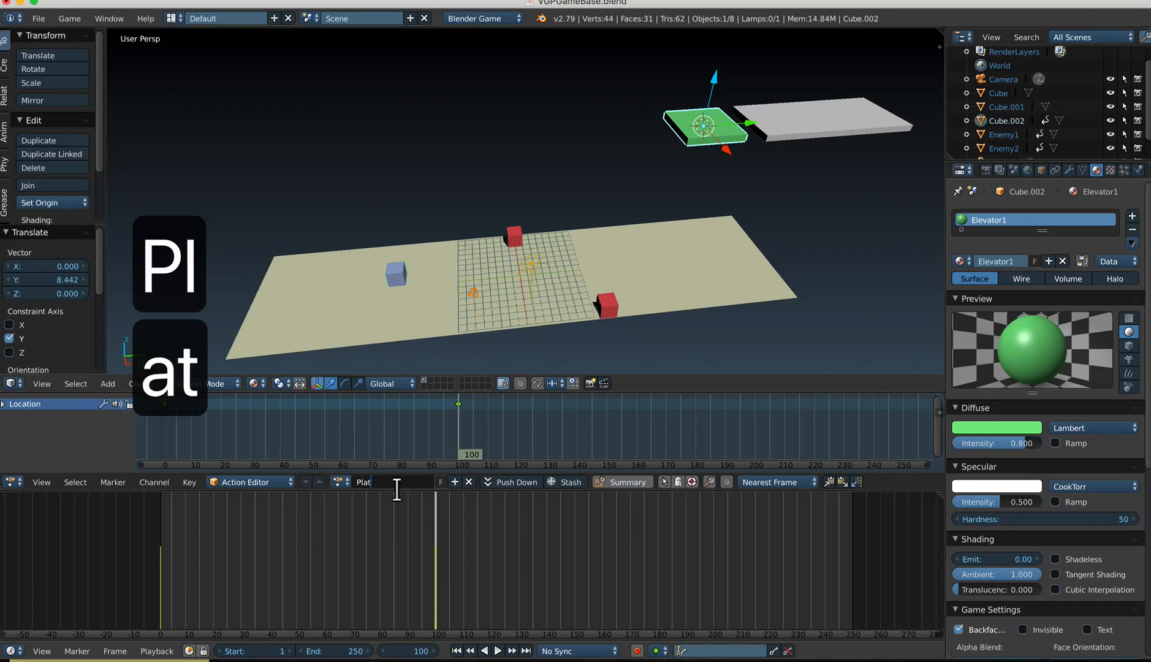
{"action": "type", "text": "1"}
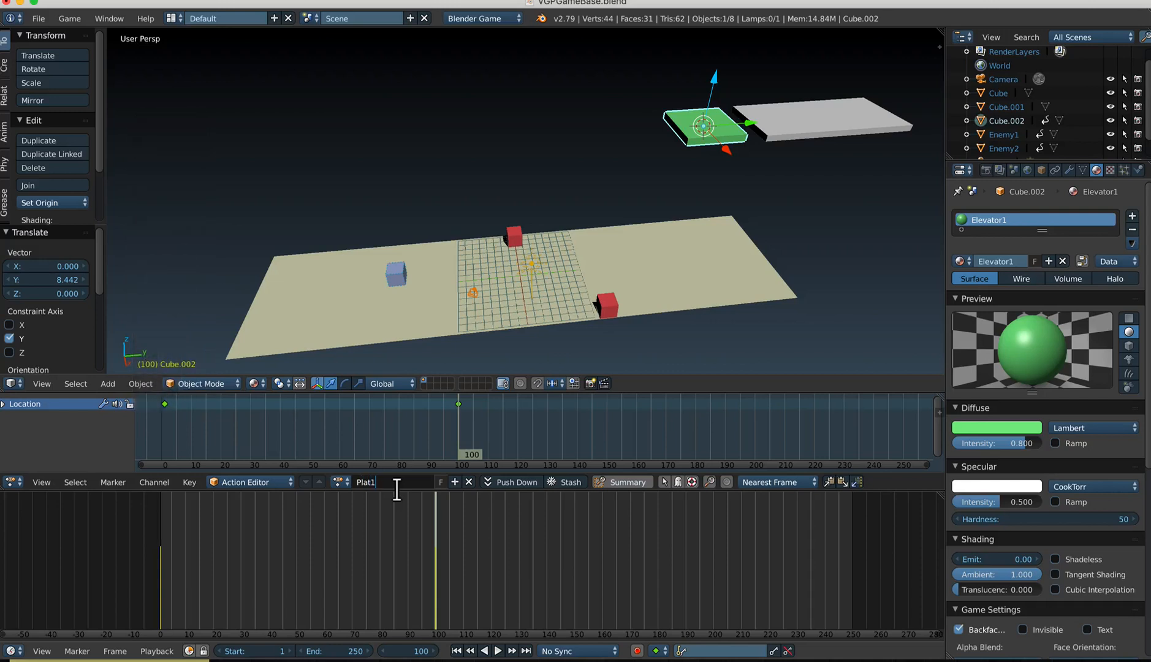
{"action": "type", "text": "UP"}
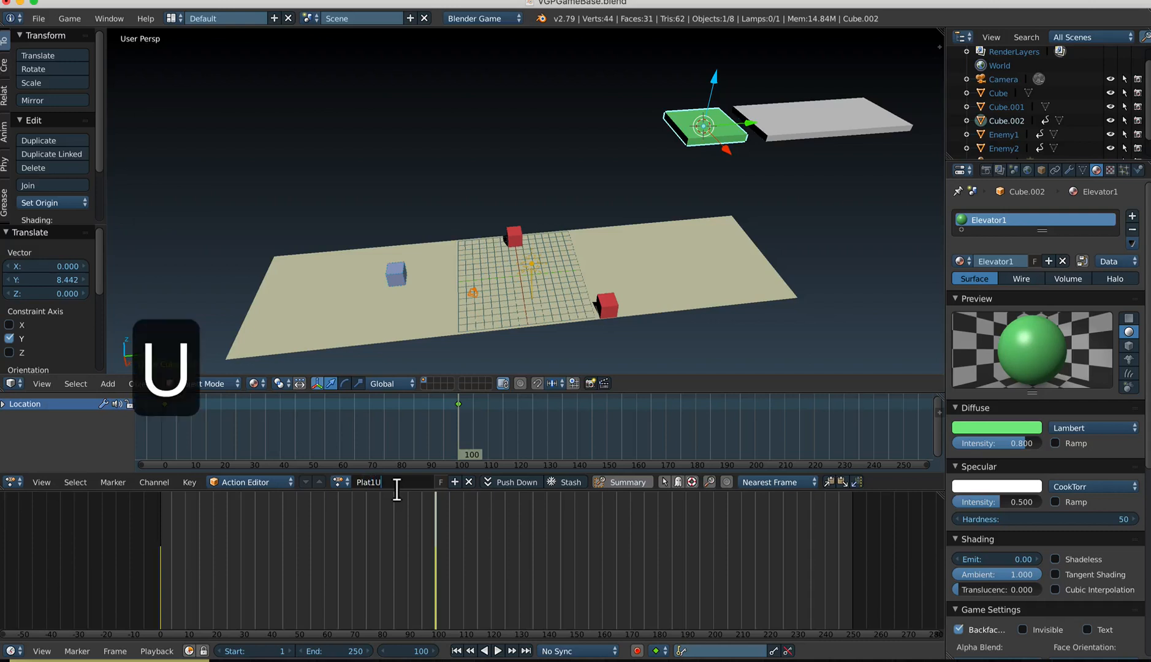
{"action": "key", "text": "Return"}
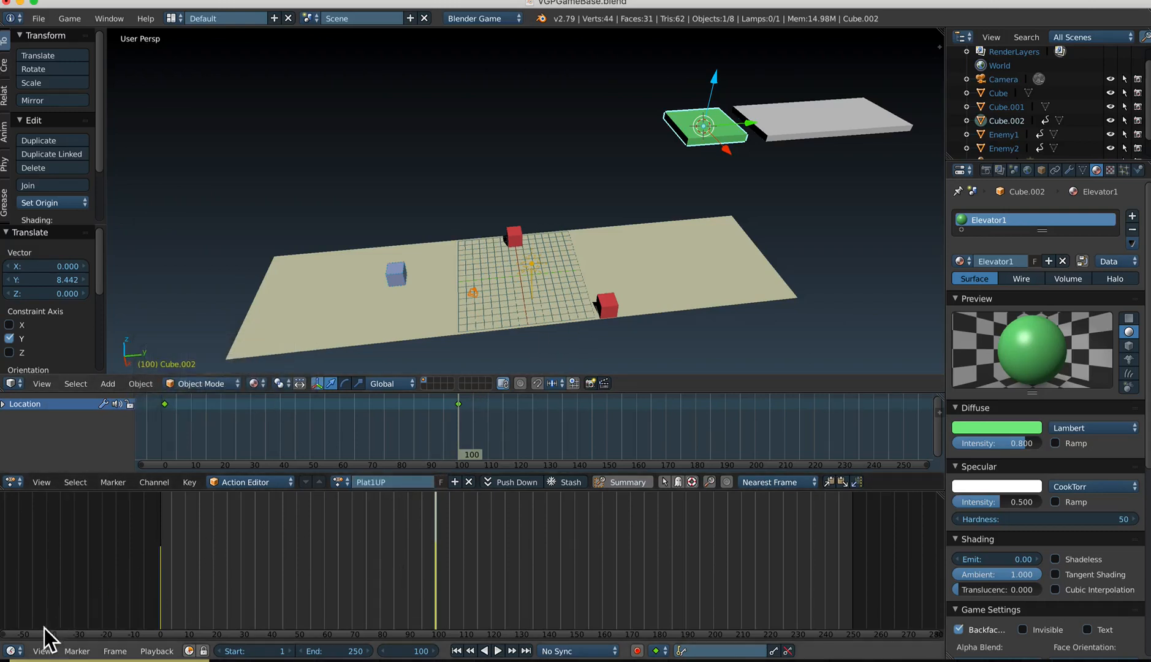
Bring back the Logic Editor in place of the Timeline and return the animation to frame 1
{"action": "left_click", "coordinate": [12, 651]}
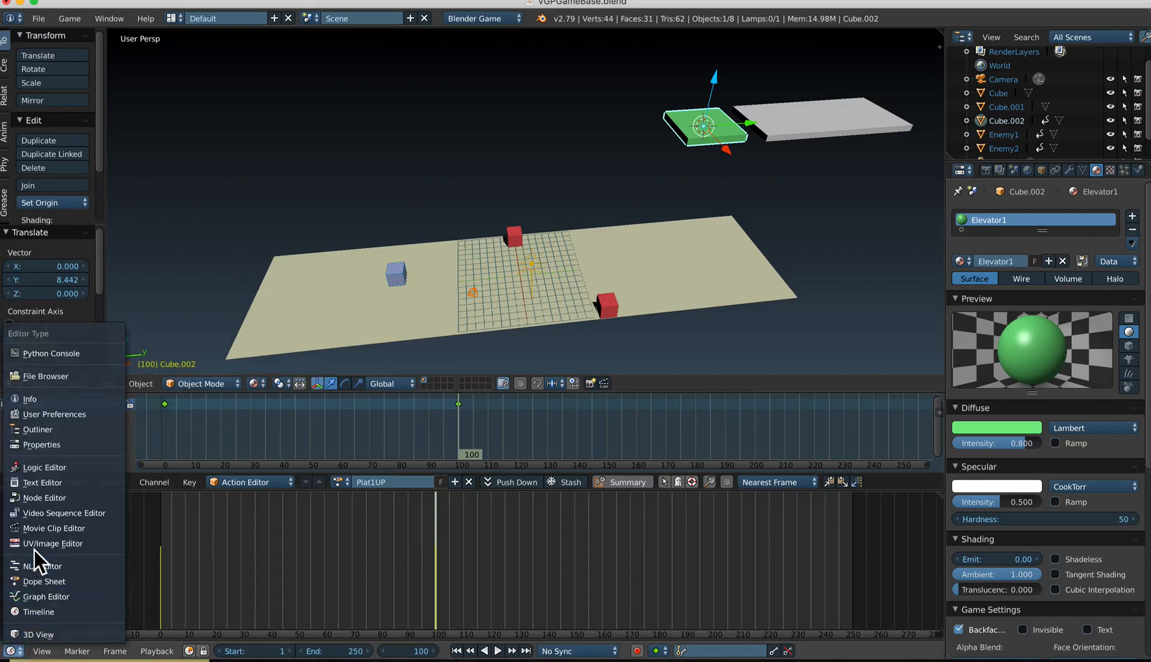
{"action": "left_click", "coordinate": [33, 469]}
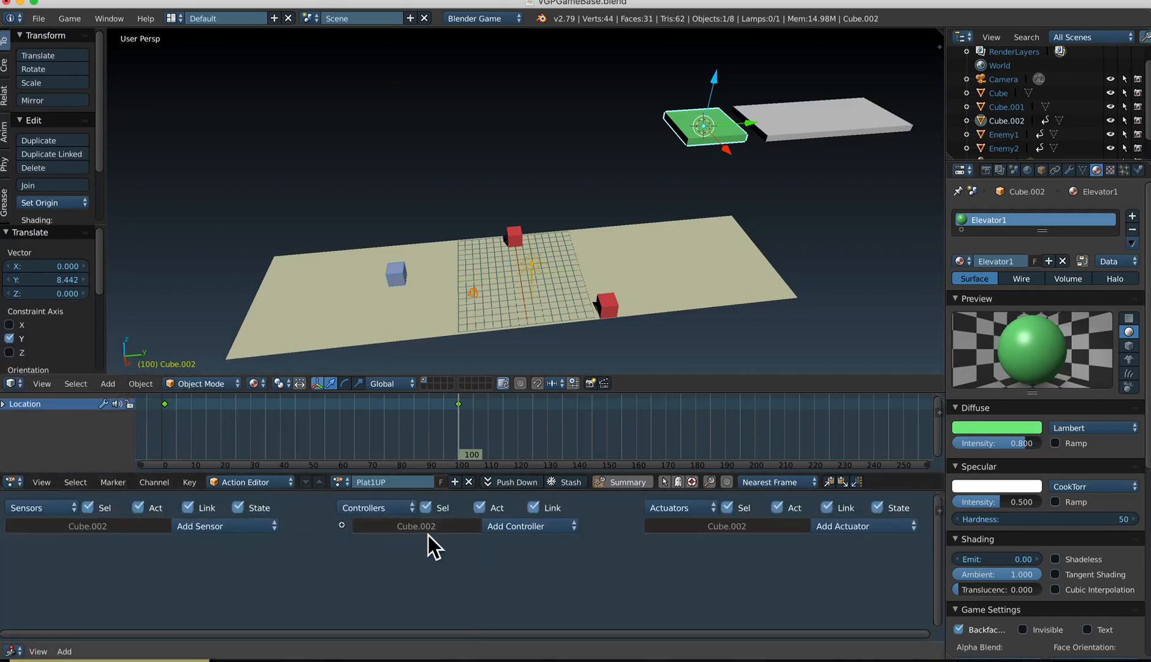
{"action": "left_click_drag", "start_coordinate": [419, 426], "coordinate": [170, 422]}
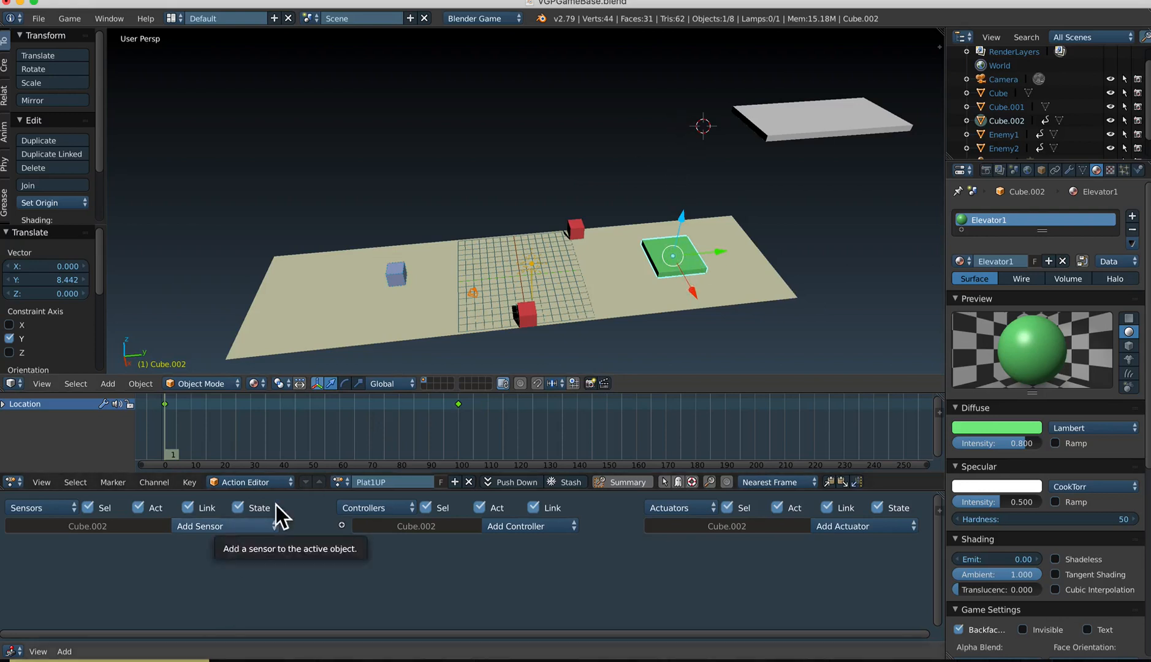
Add a Collision sensor to the green elevator platform that reacts to the PlayerMat material
{"action": "left_click", "coordinate": [230, 527]}
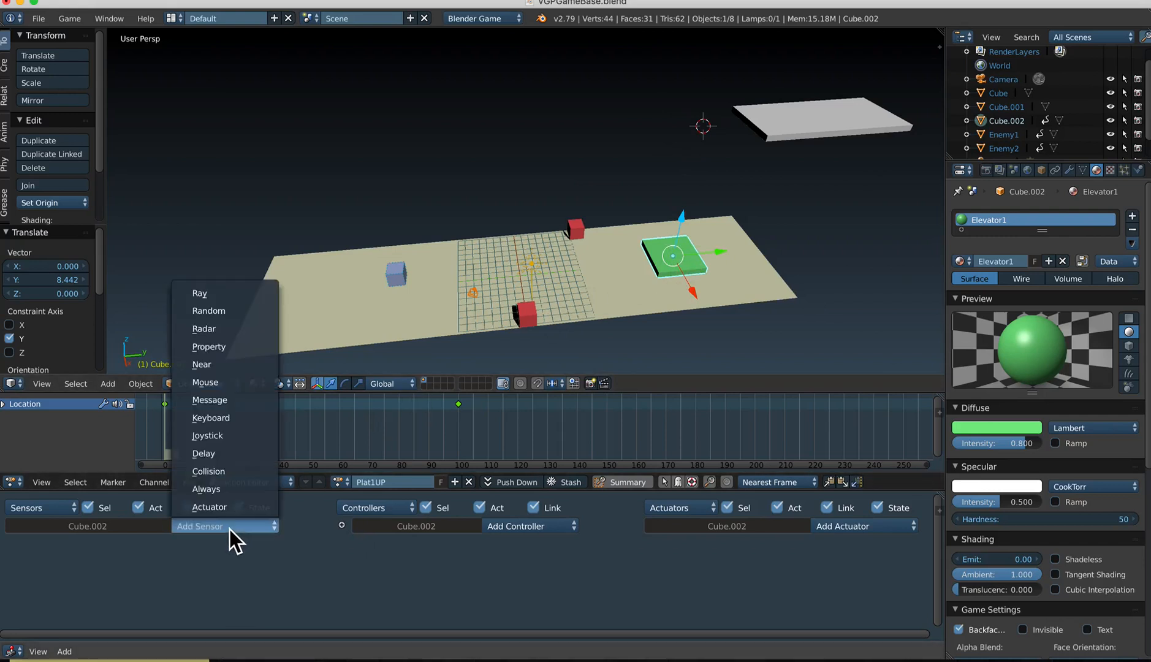
{"action": "left_click", "coordinate": [215, 473]}
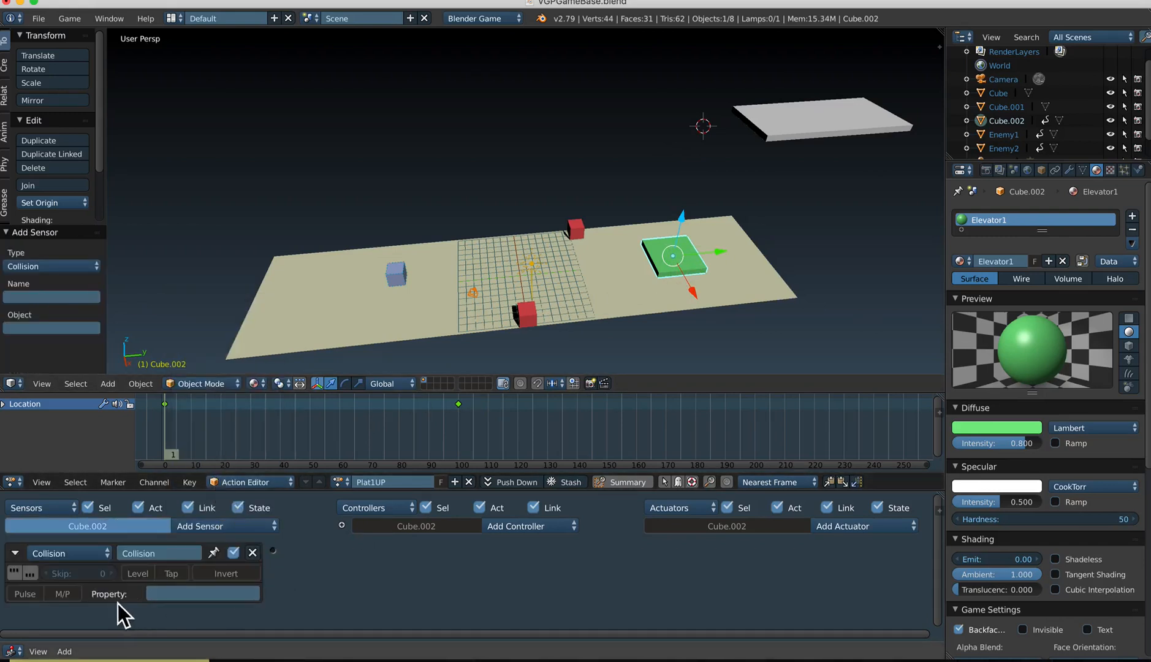
{"action": "left_click", "coordinate": [72, 599]}
{"action": "left_click", "coordinate": [178, 596]}
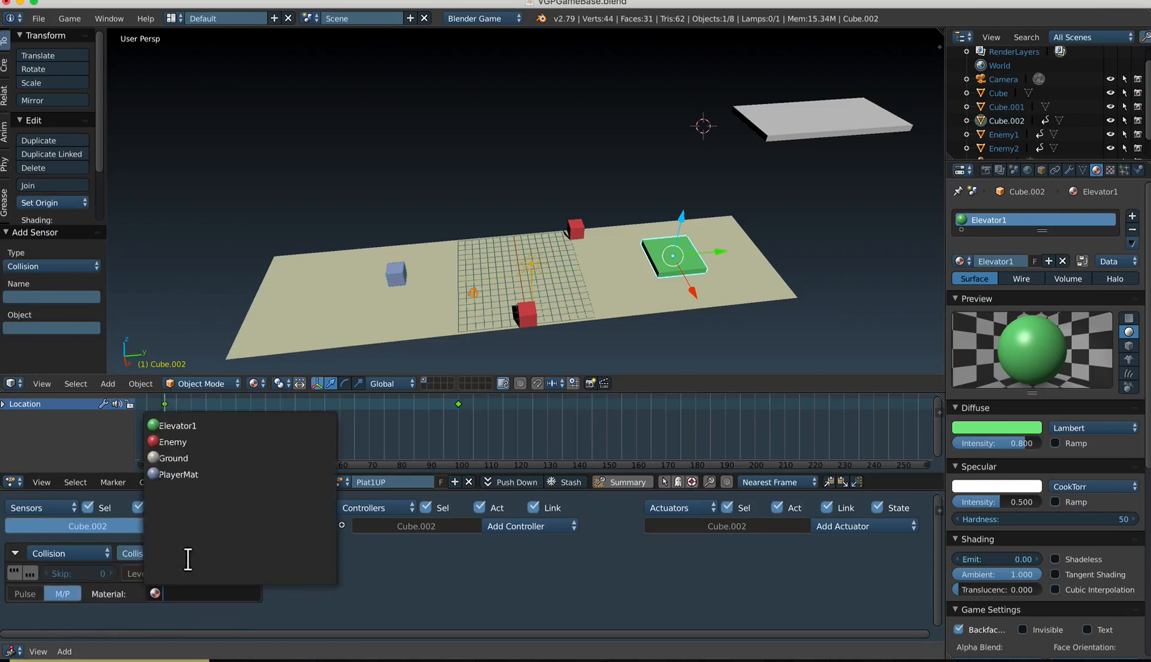
{"action": "left_click", "coordinate": [192, 477]}
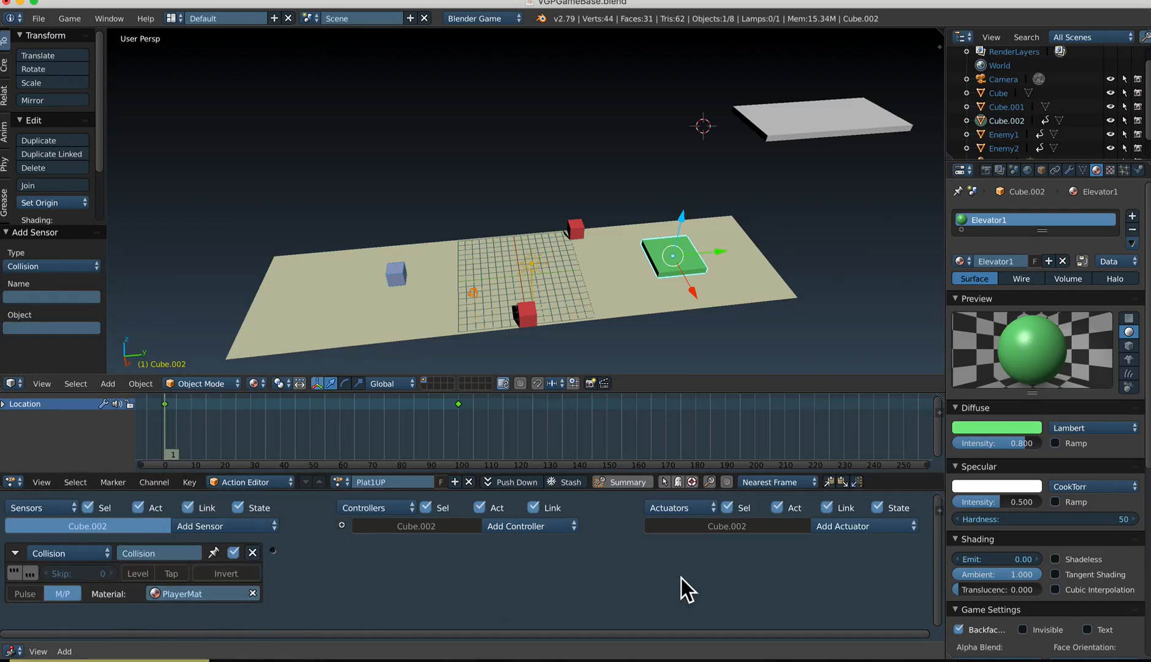
Add an Action actuator to the elevator and link the Collision sensor to it through an And controller
{"action": "left_click", "coordinate": [837, 530]}
{"action": "left_click", "coordinate": [844, 506]}
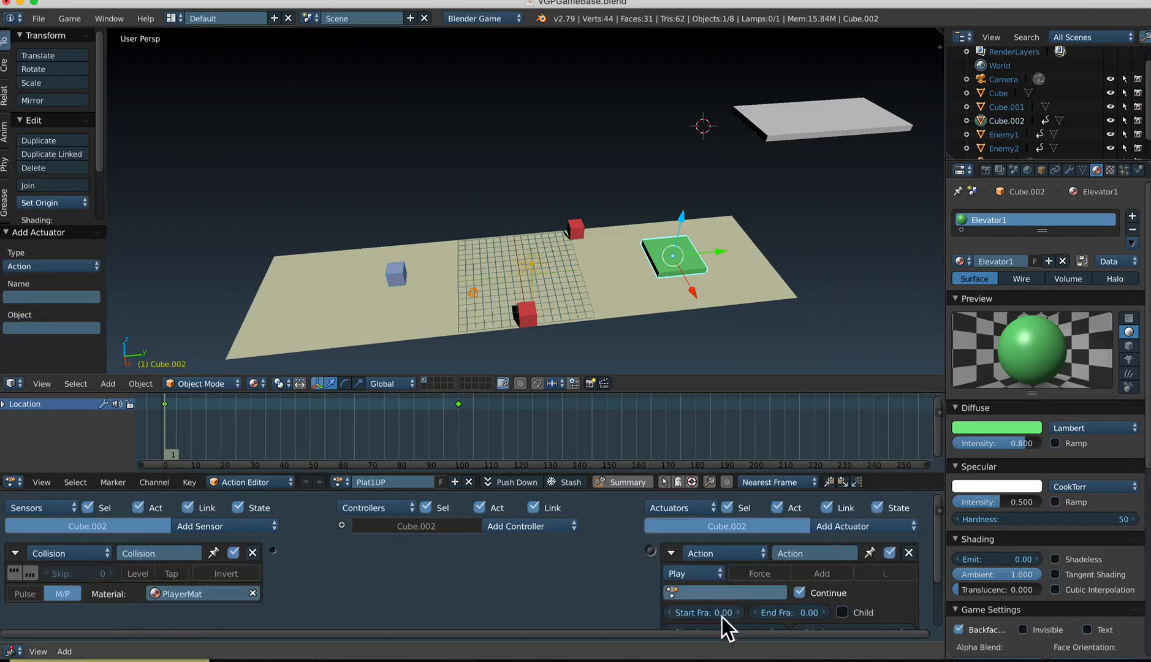
{"action": "left_click_drag", "start_coordinate": [275, 553], "coordinate": [651, 552]}
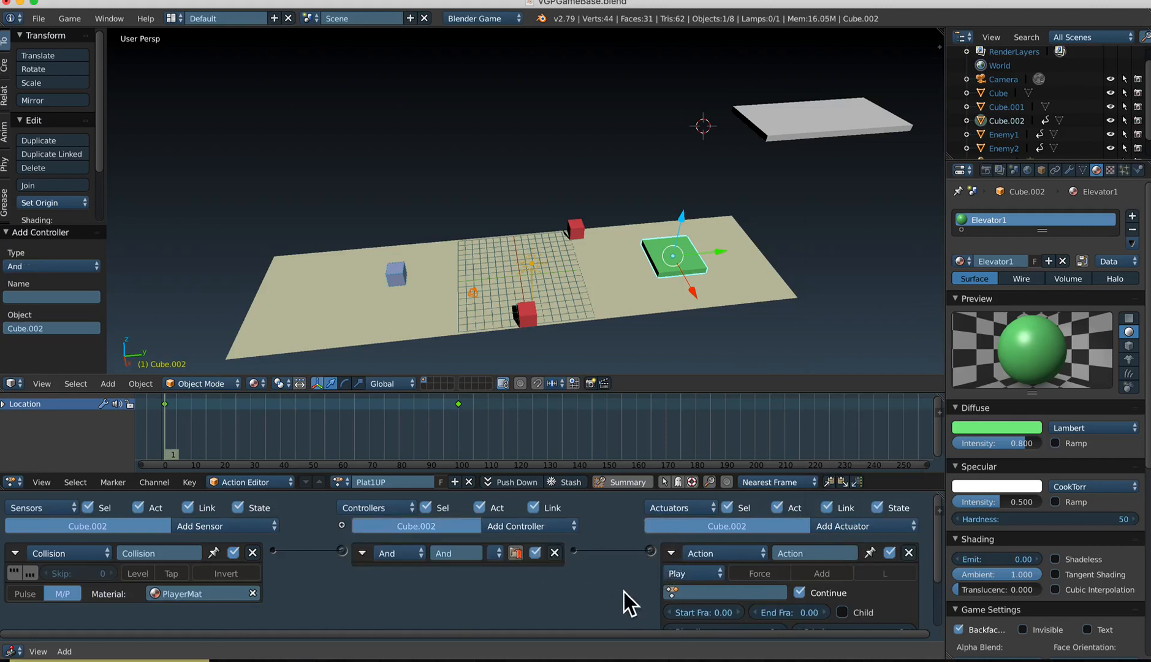
Set the Action actuator to play Plat1UP from start frame 1 to end frame 100
{"action": "middle_click_drag", "start_coordinate": [630, 595], "coordinate": [629, 537]}
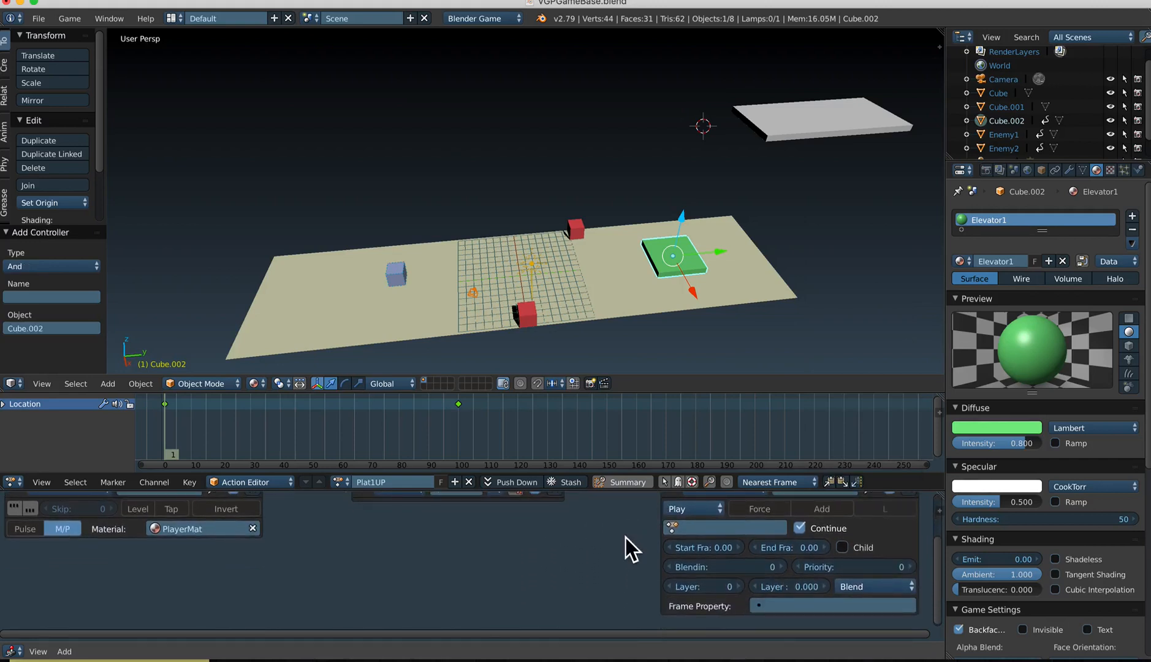
{"action": "left_click", "coordinate": [703, 532]}
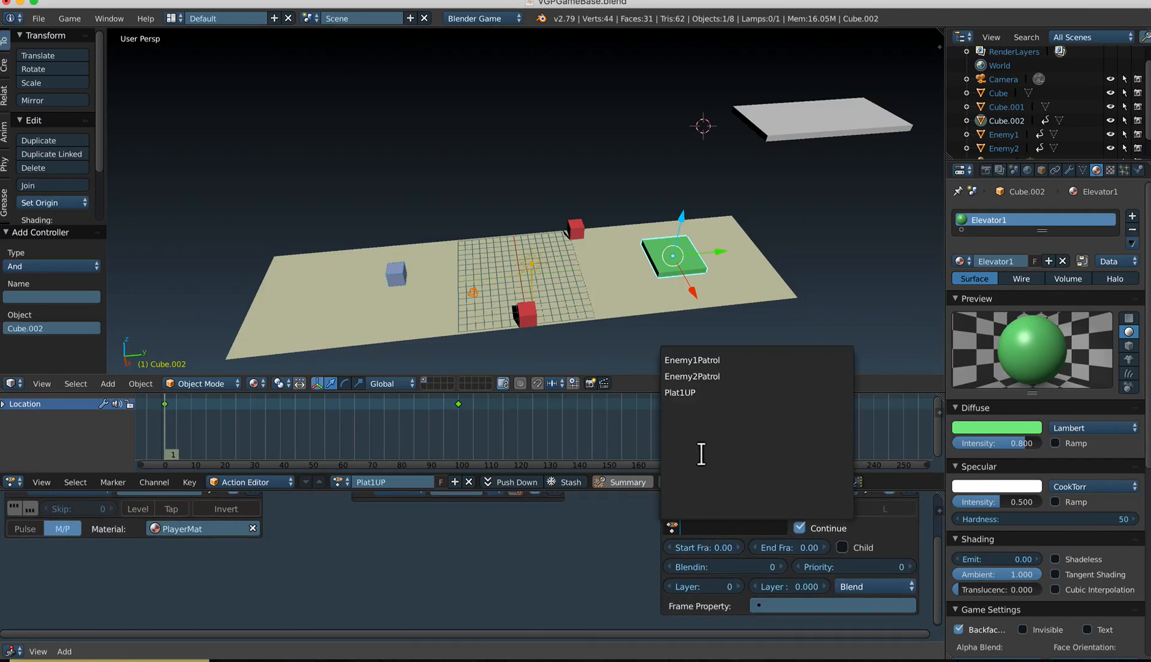
{"action": "left_click", "coordinate": [699, 393]}
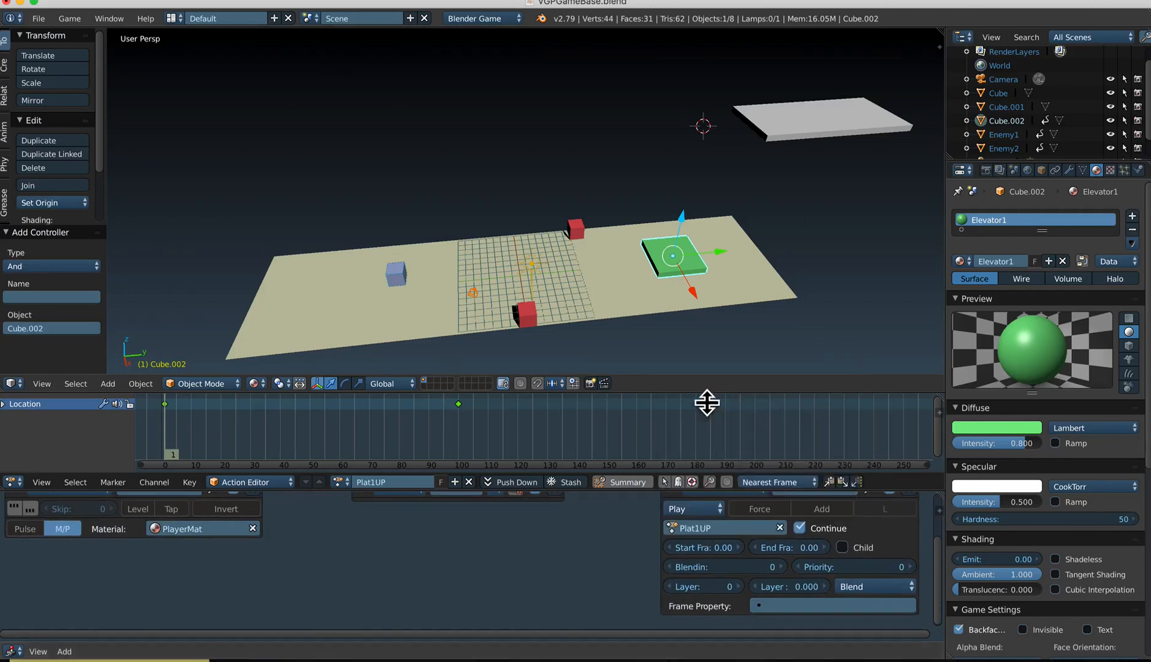
{"action": "scroll", "coordinate": [617, 551], "scroll_direction": "up", "scroll_amount": 1}
{"action": "left_click", "coordinate": [699, 559]}
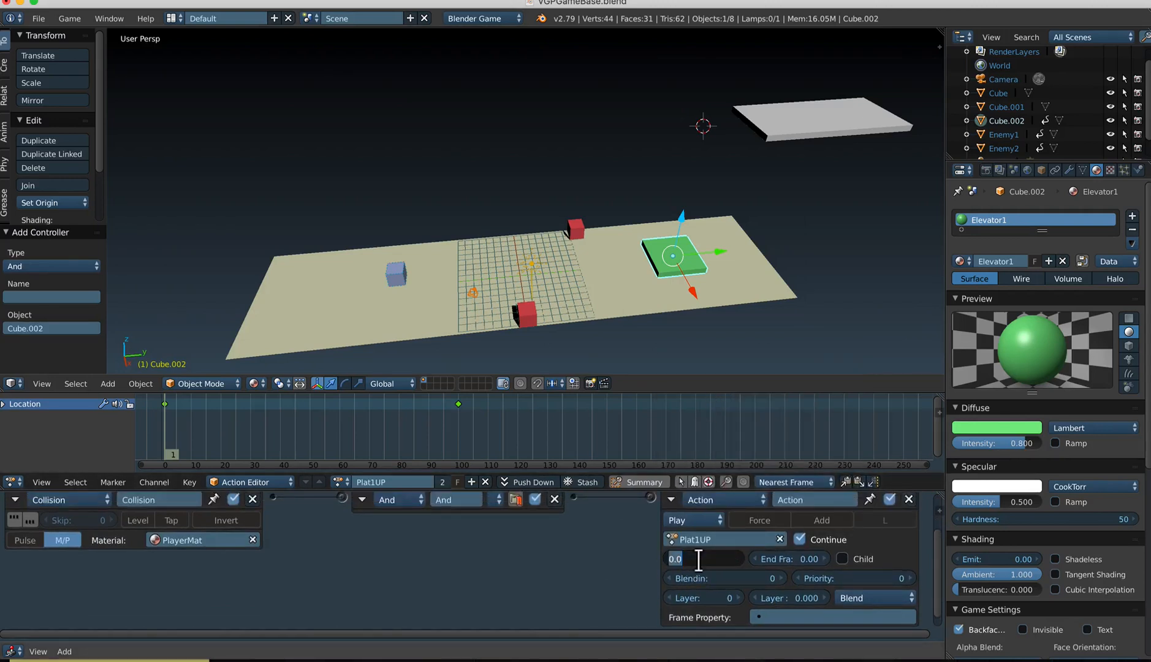
{"action": "type", "text": "1"}
{"action": "key", "text": "Return"}
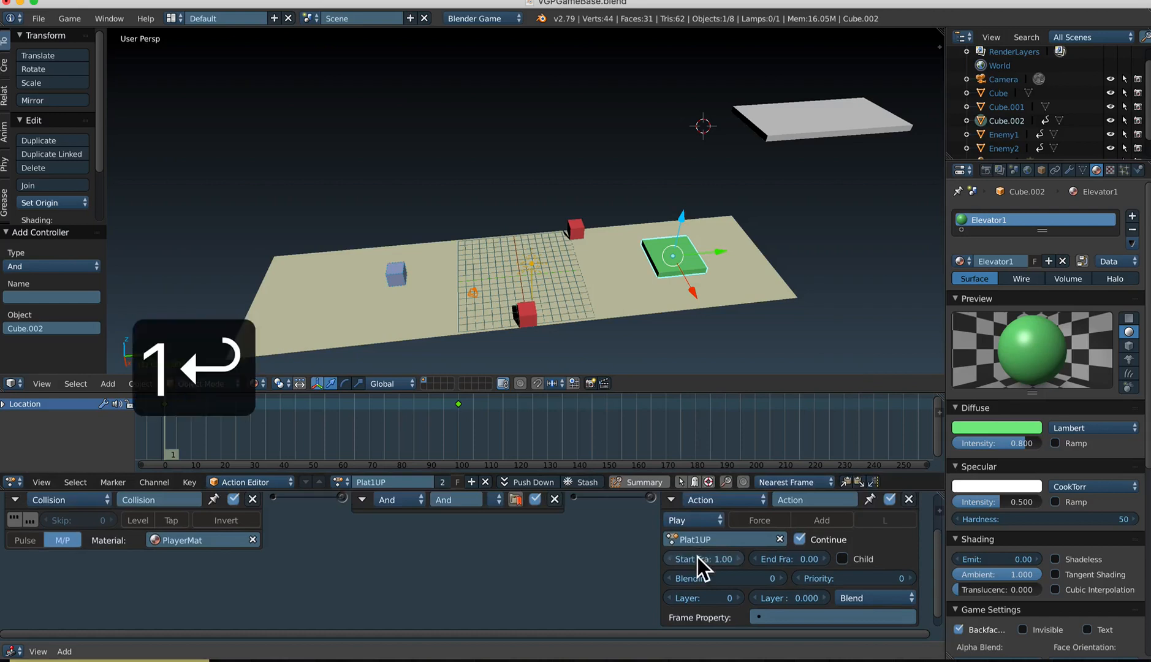
{"action": "left_click", "coordinate": [792, 561]}
{"action": "type", "text": "100"}
{"action": "key", "text": "Return"}
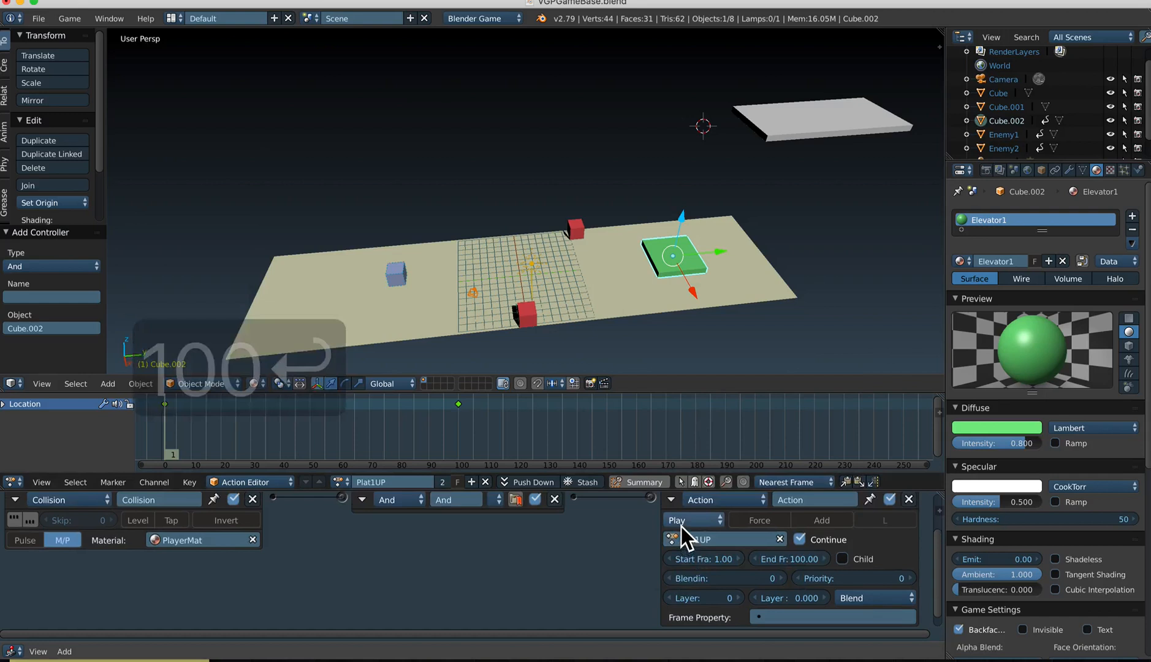
{"action": "scroll", "coordinate": [651, 555], "scroll_direction": "up", "scroll_amount": 2}
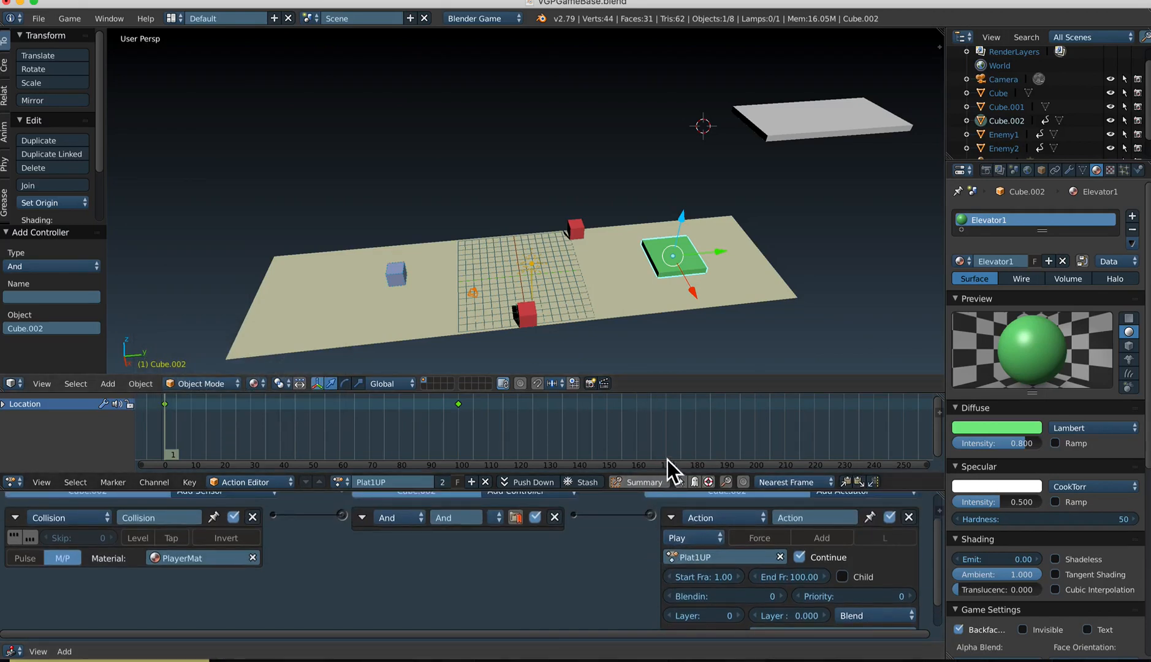
Test-run the game to check how the elevator and the upper platform display, and end the run
{"action": "middle_click_drag", "start_coordinate": [715, 289], "coordinate": [713, 301]}
{"action": "scroll", "coordinate": [721, 282], "scroll_direction": "up", "scroll_amount": 1}
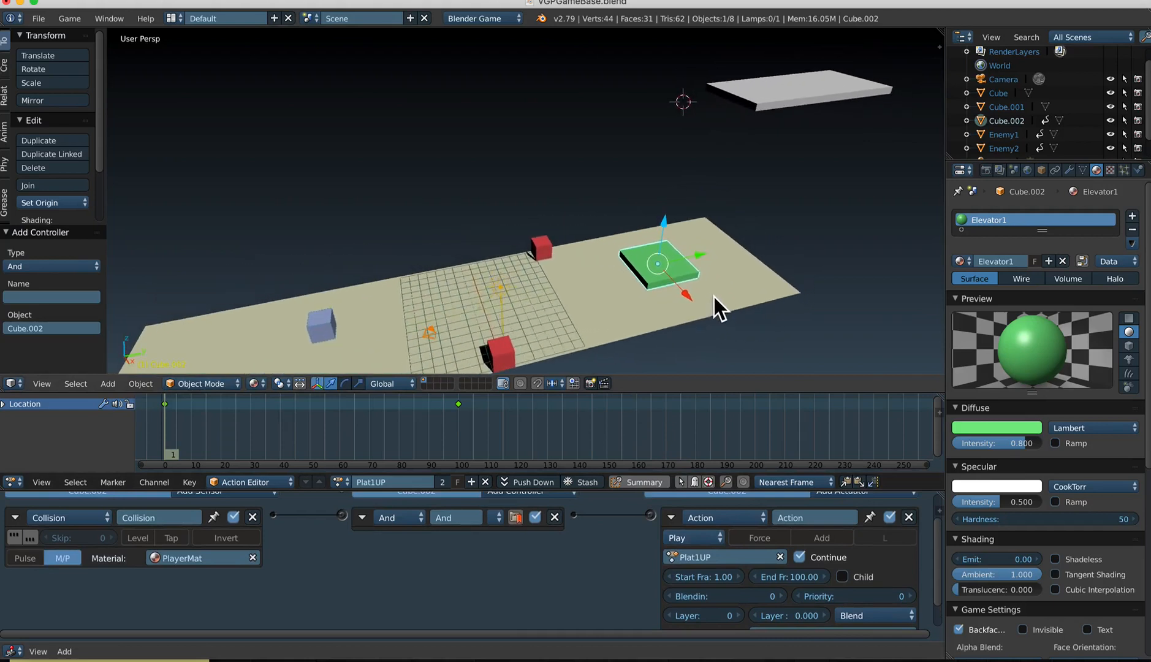
{"action": "key", "text": "p"}
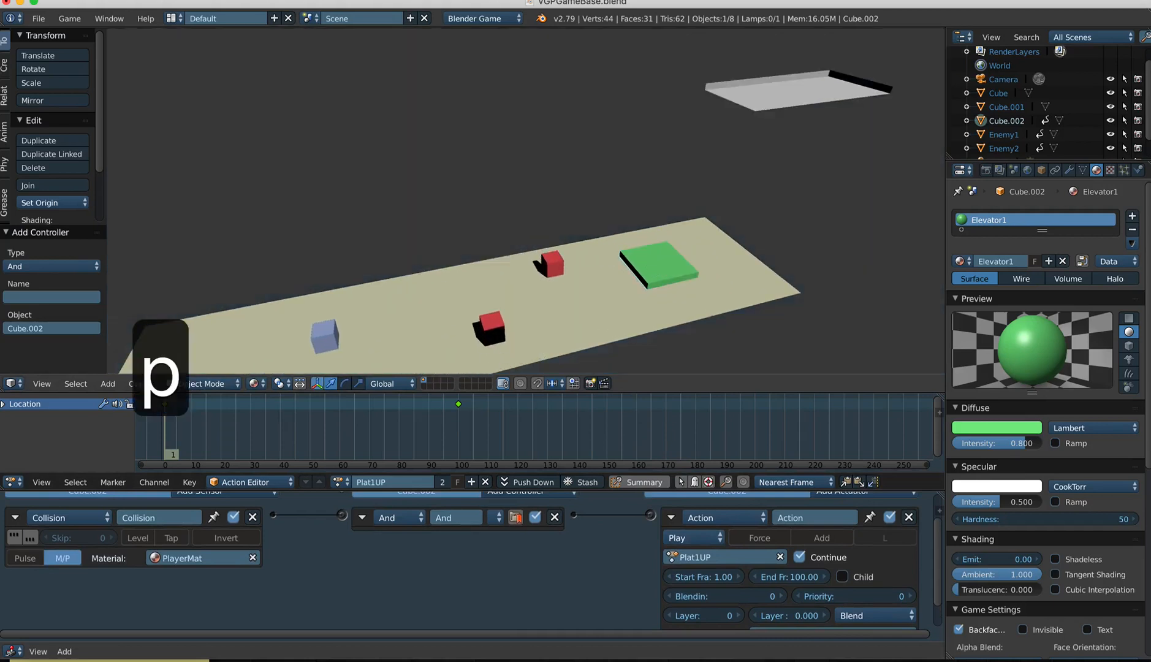
{"action": "key", "text": "Escape"}
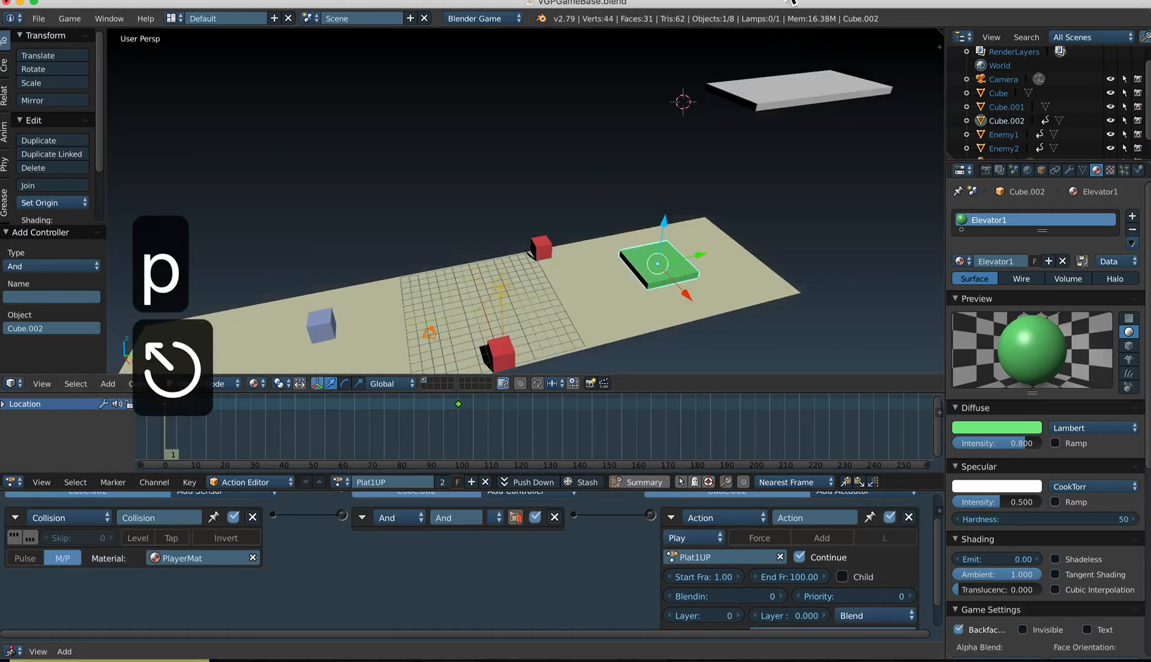
{"action": "left_click", "coordinate": [753, 4]}
{"action": "left_click", "coordinate": [771, 28]}
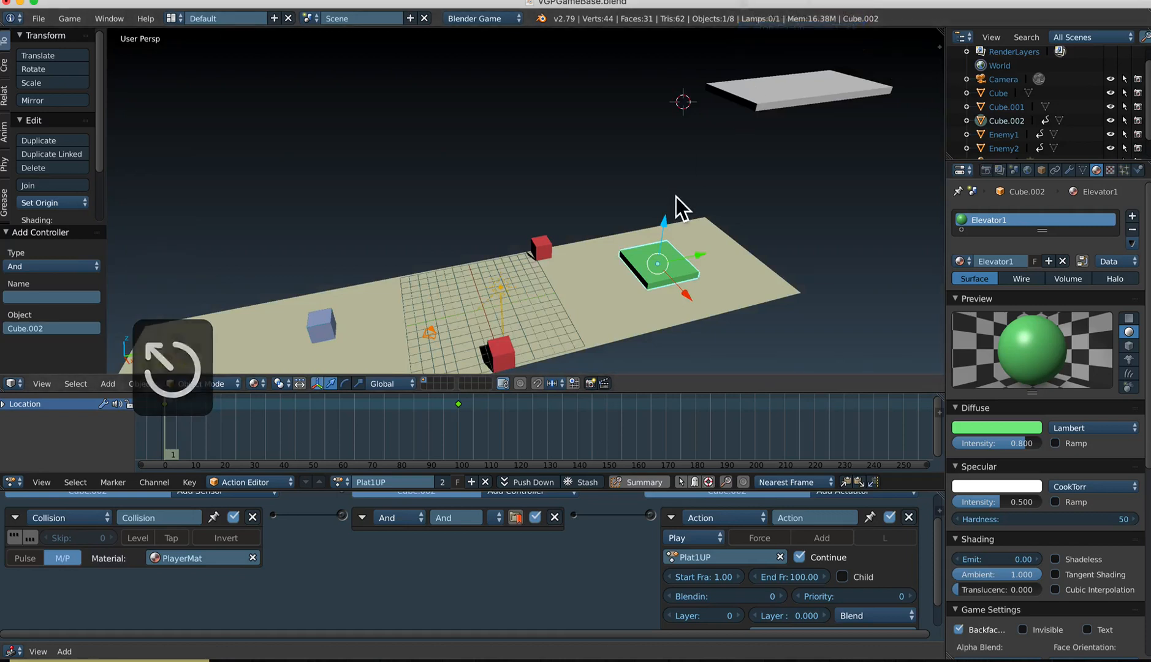
{"action": "key", "text": "p"}
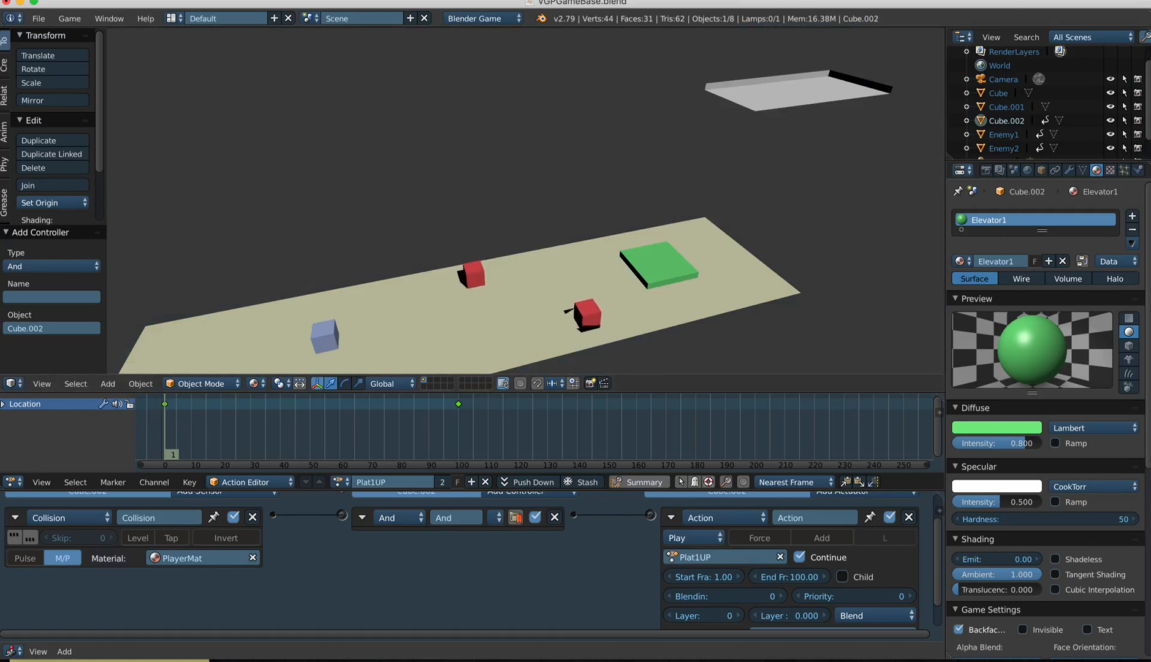
{"action": "key", "text": "Escape"}
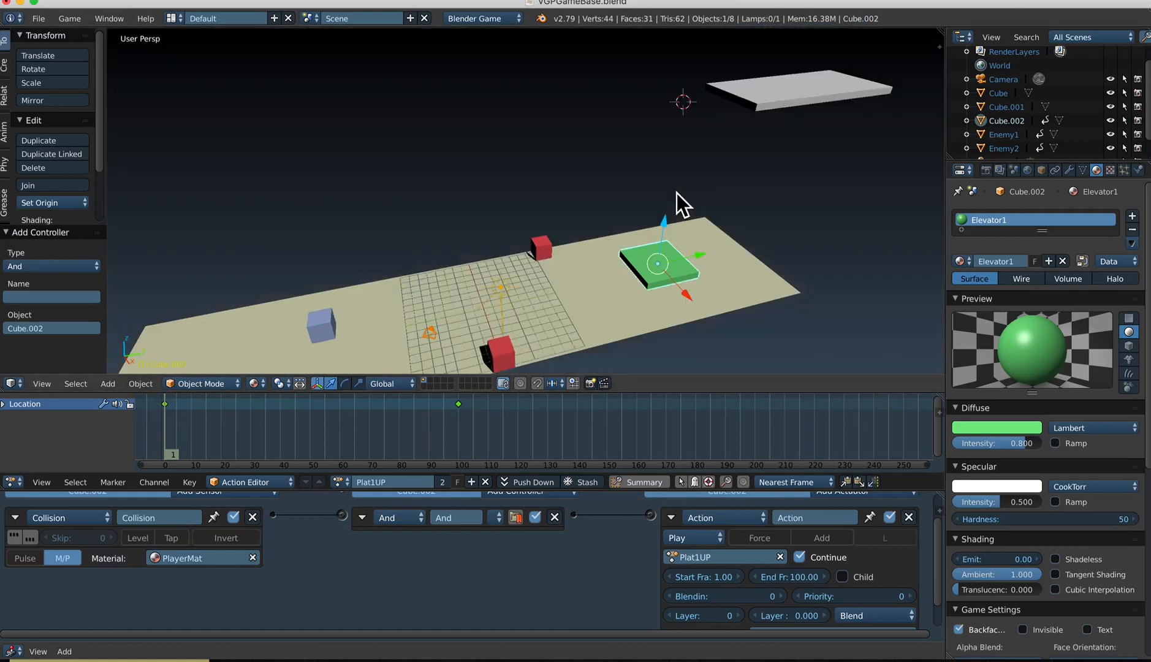
Select the upper platform, flip all its mesh normals in Edit Mode, and check it with a short game run
{"action": "right_click", "coordinate": [788, 92]}
{"action": "key", "text": "p"}
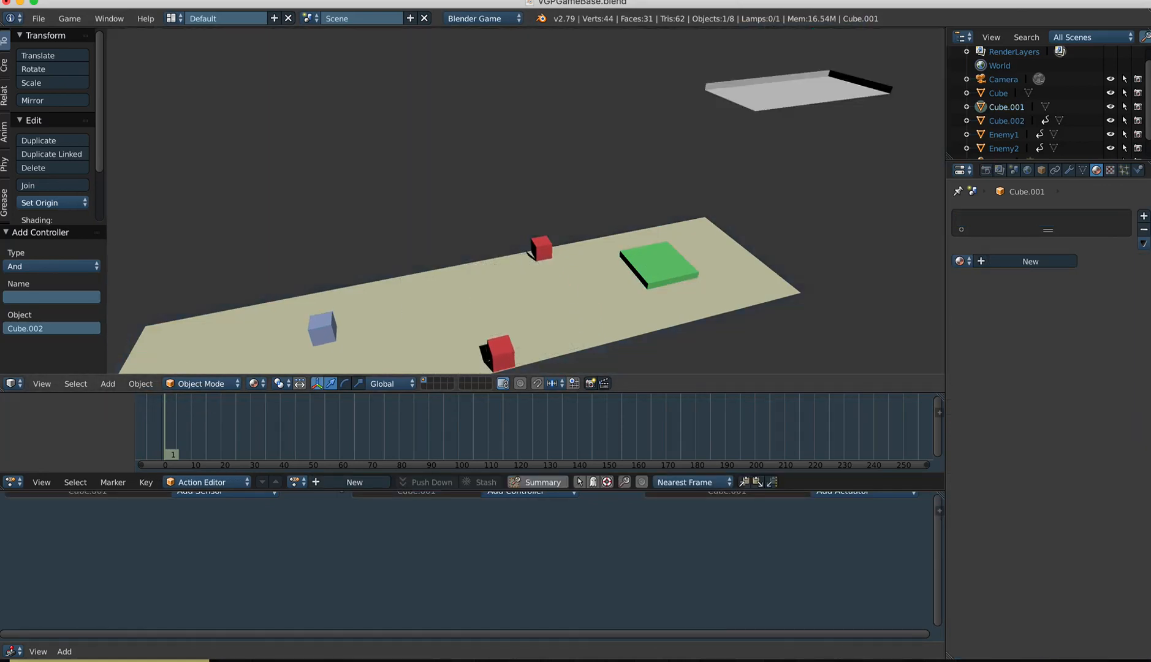
{"action": "key", "text": "Escape"}
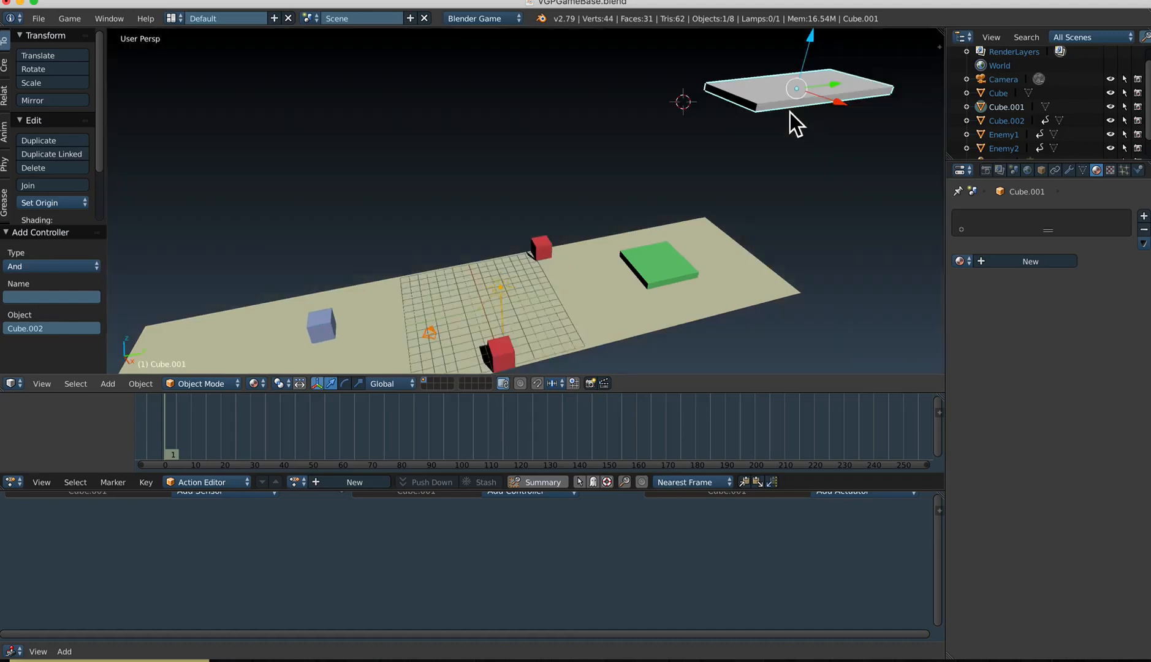
{"action": "middle_click_drag", "start_coordinate": [799, 139], "coordinate": [755, 179]}
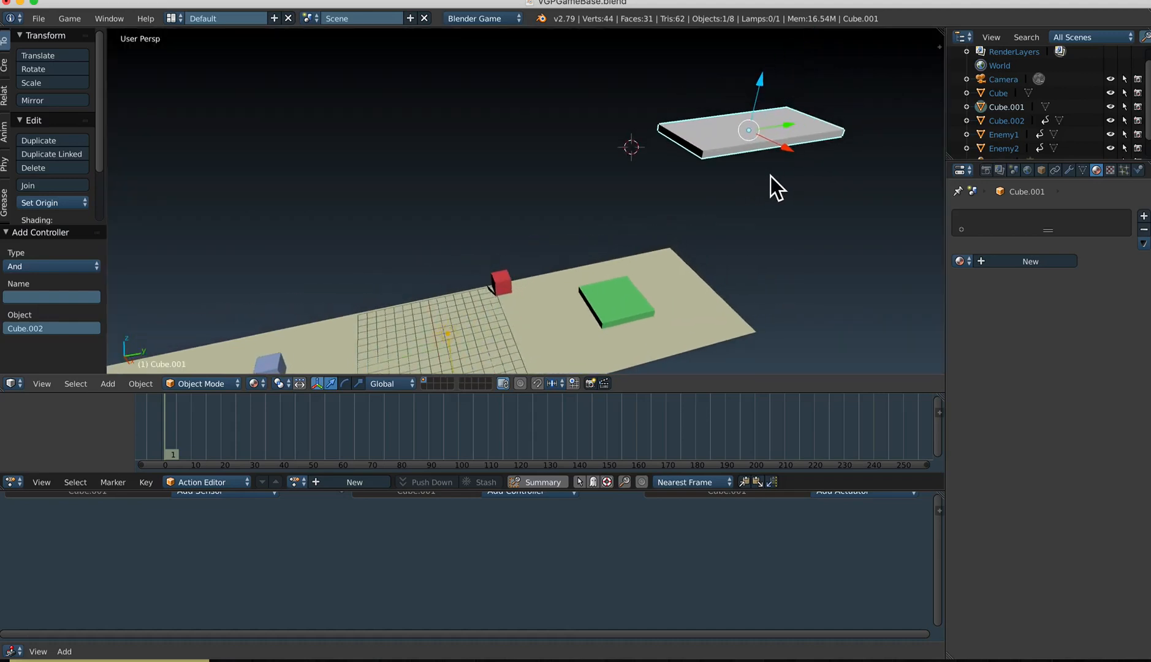
{"action": "key", "text": "Tab"}
{"action": "left_click", "coordinate": [862, 177]}
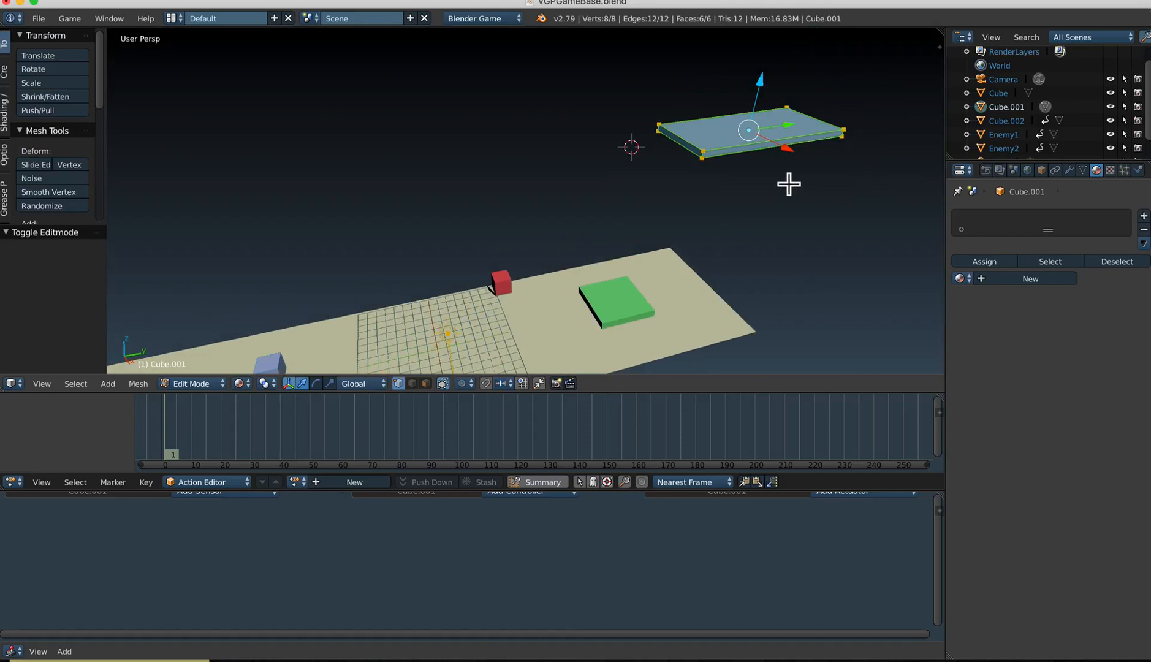
{"action": "key", "text": "a"}
{"action": "key", "text": "a"}
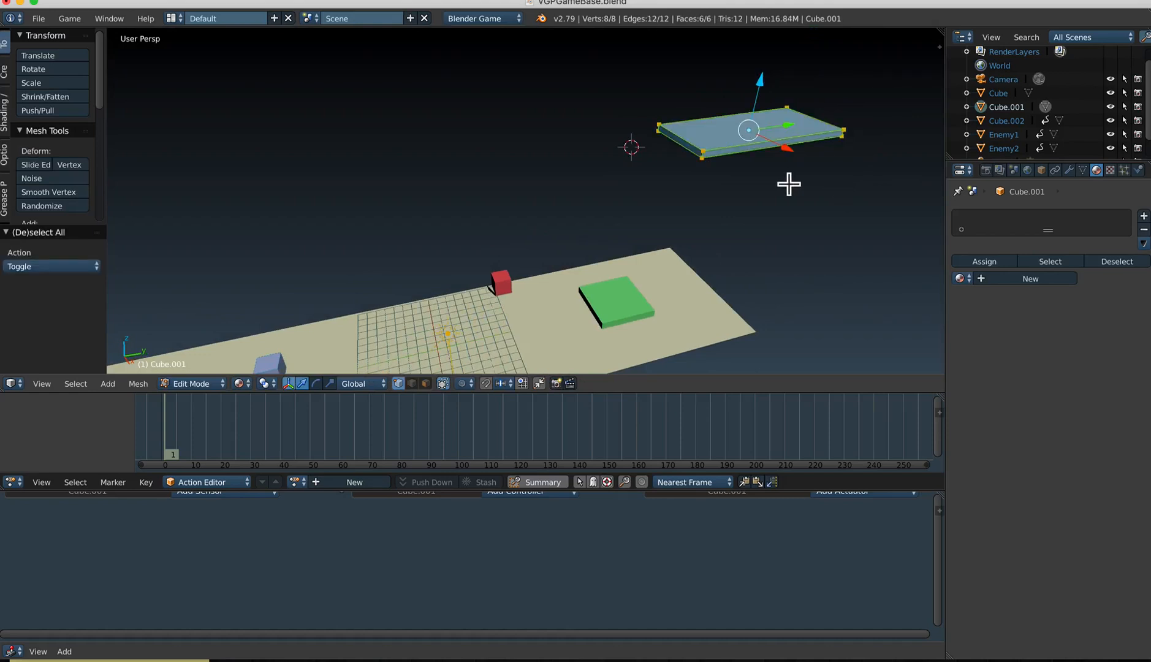
{"action": "key", "text": "w"}
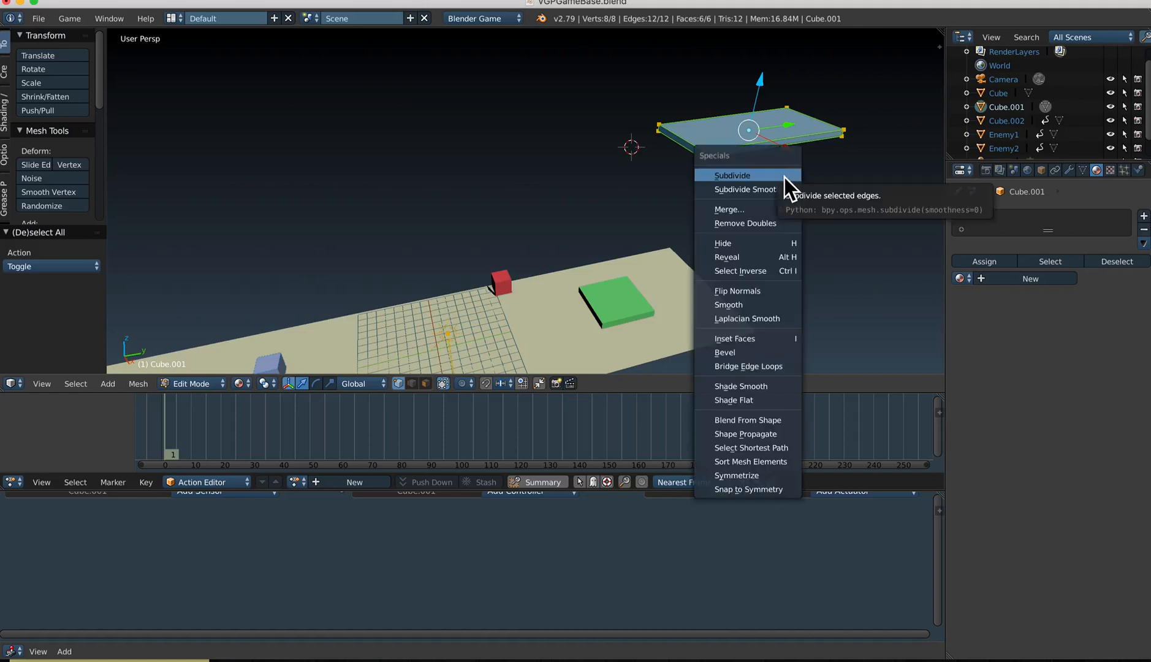
{"action": "left_click", "coordinate": [761, 296]}
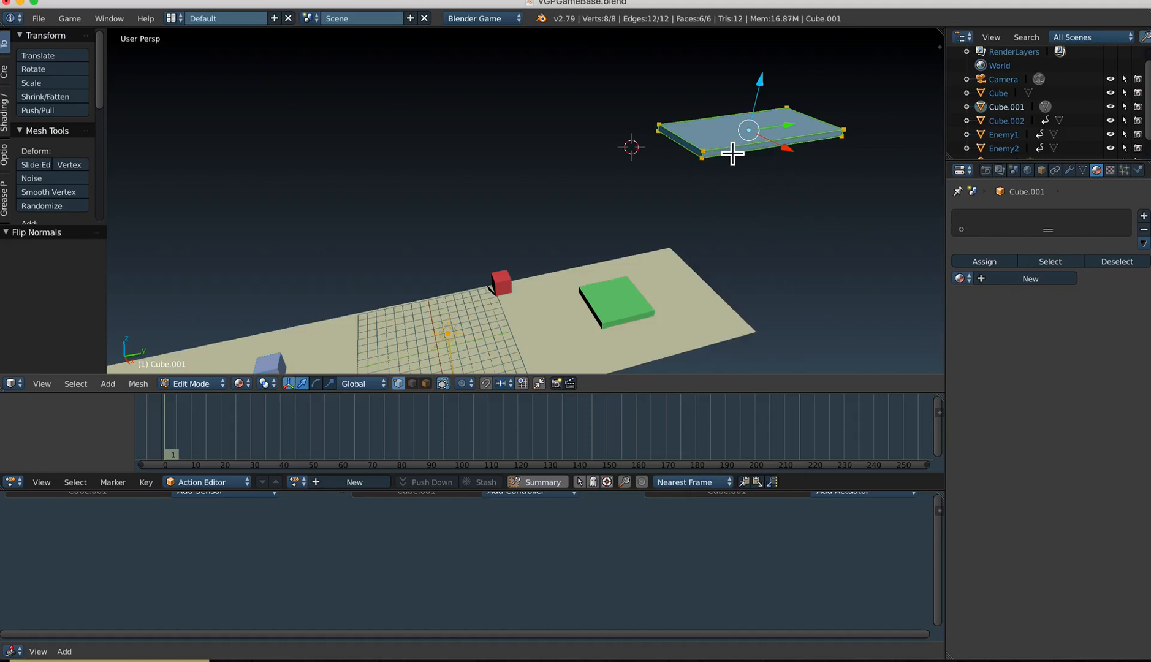
{"action": "key", "text": "Tab"}
{"action": "left_click", "coordinate": [622, 153]}
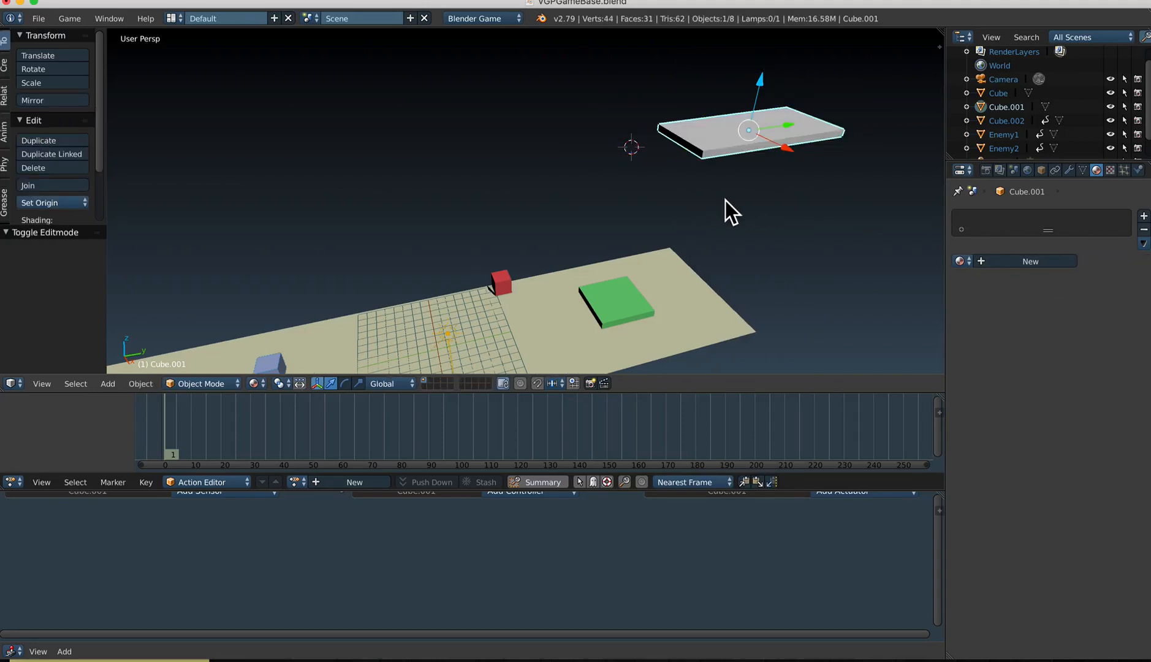
{"action": "key", "text": "p"}
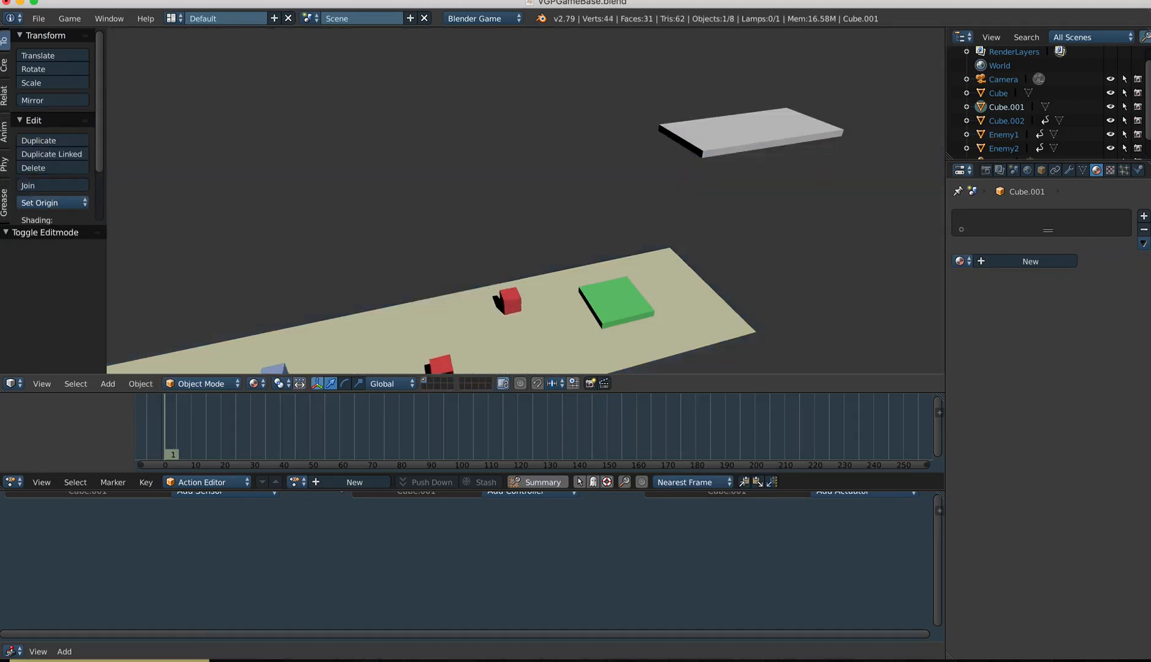
{"action": "key", "text": "Escape"}
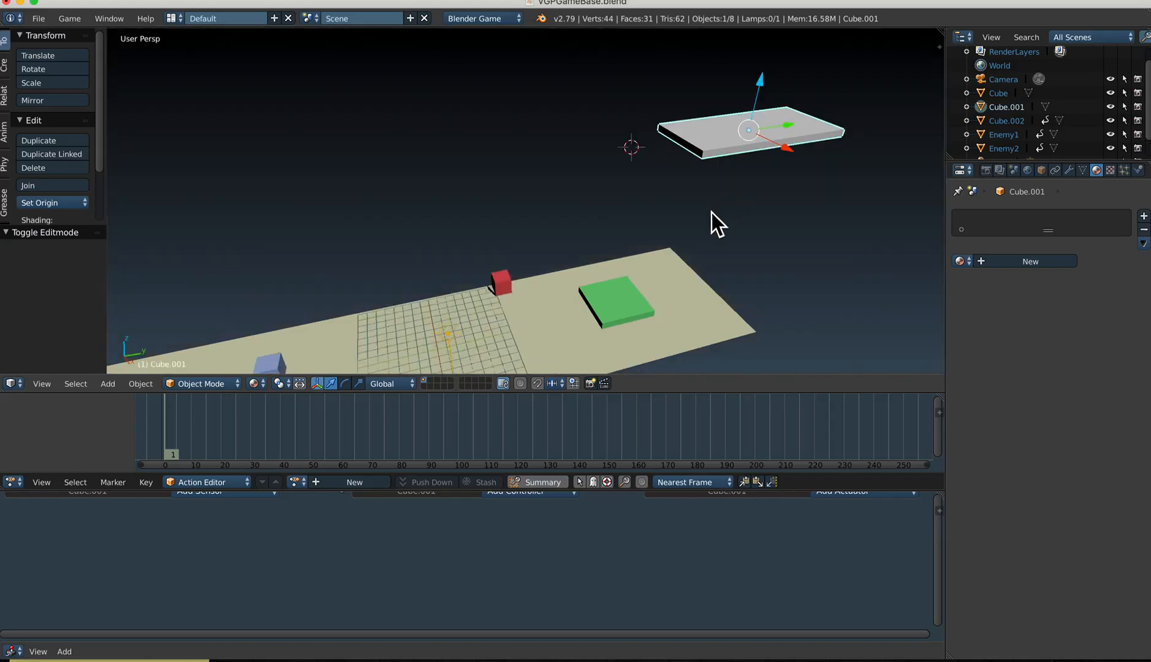
Run the game and steer the blue player cube past the patrolling enemies onto the green elevator
{"action": "middle_click_drag", "start_coordinate": [747, 198], "coordinate": [782, 176]}
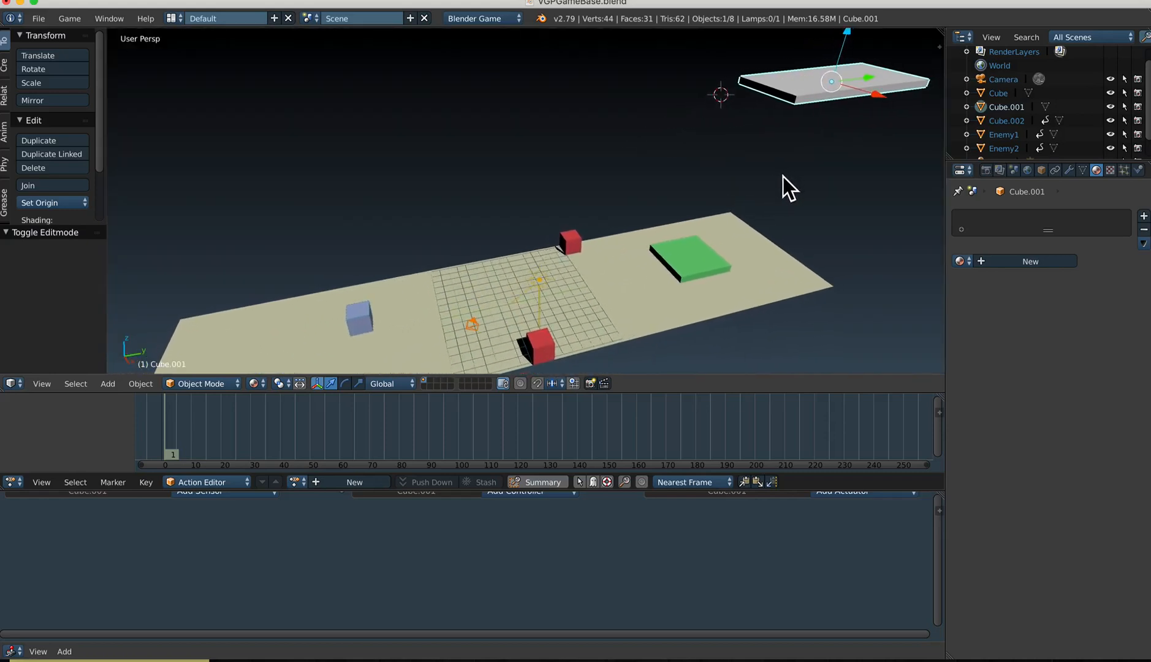
{"action": "key", "text": "p"}
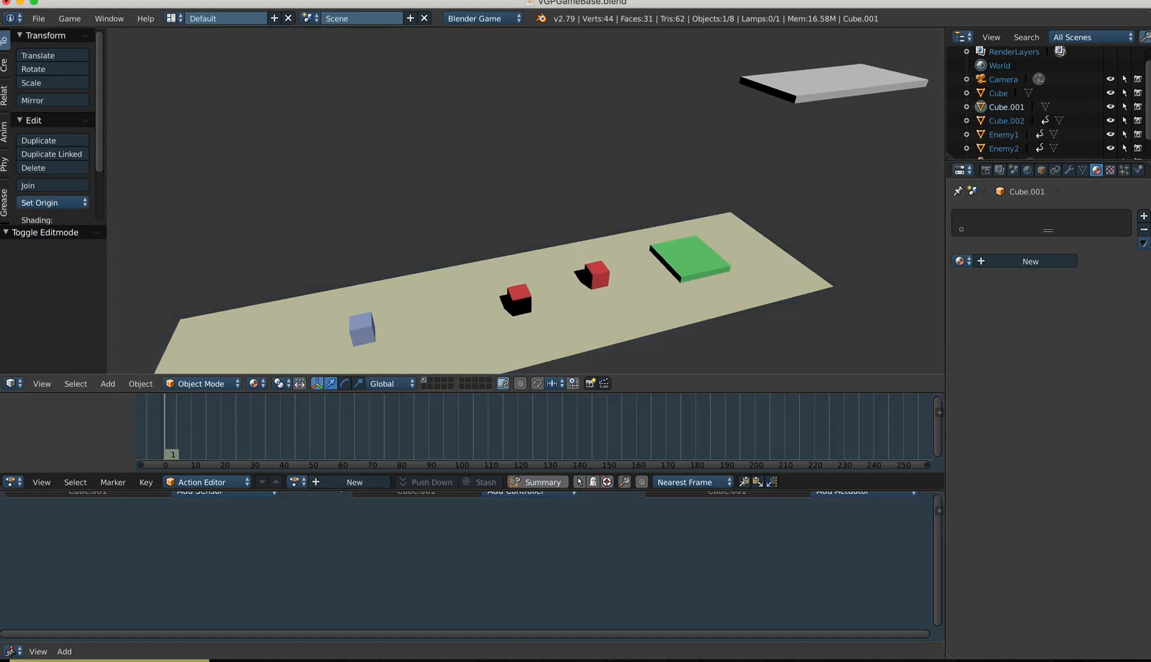
{"action": "key", "text": "Up"}
{"action": "key", "text": "Right"}
{"action": "key", "text": "Left"}
{"action": "key", "text": "Down"}
{"action": "key", "text": "Right"}
{"action": "key", "text": "Up"}
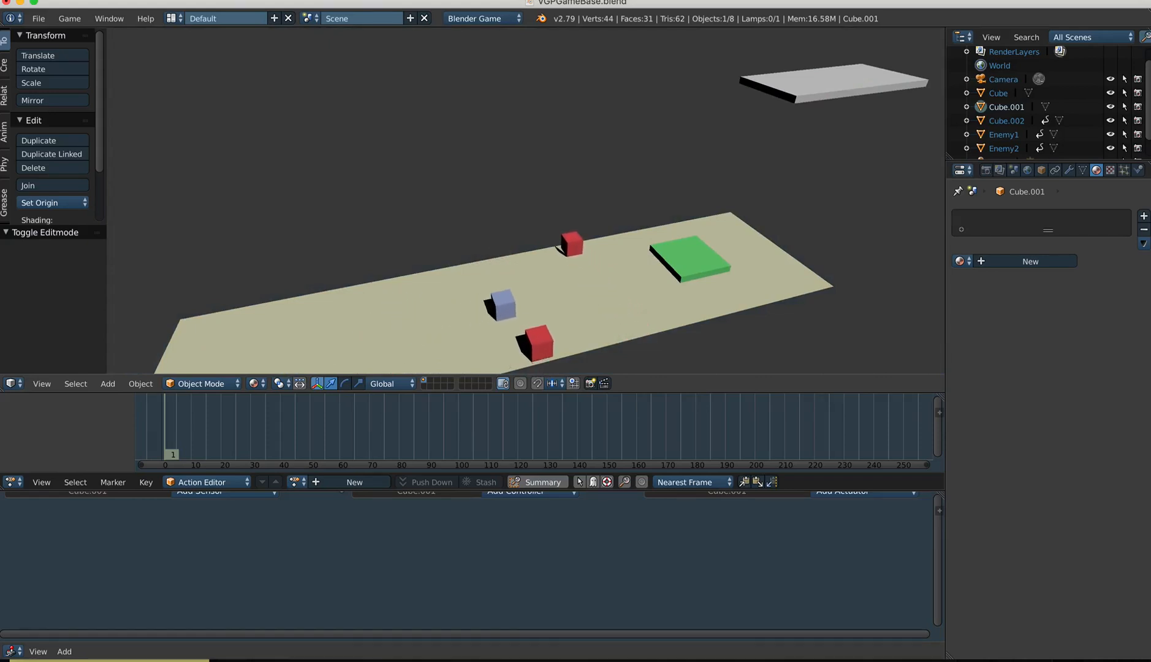
{"action": "key", "text": "Up"}
{"action": "key", "text": "Up"}
{"action": "key", "text": "Up"}
{"action": "key", "text": "Up"}
{"action": "key", "text": "Up"}
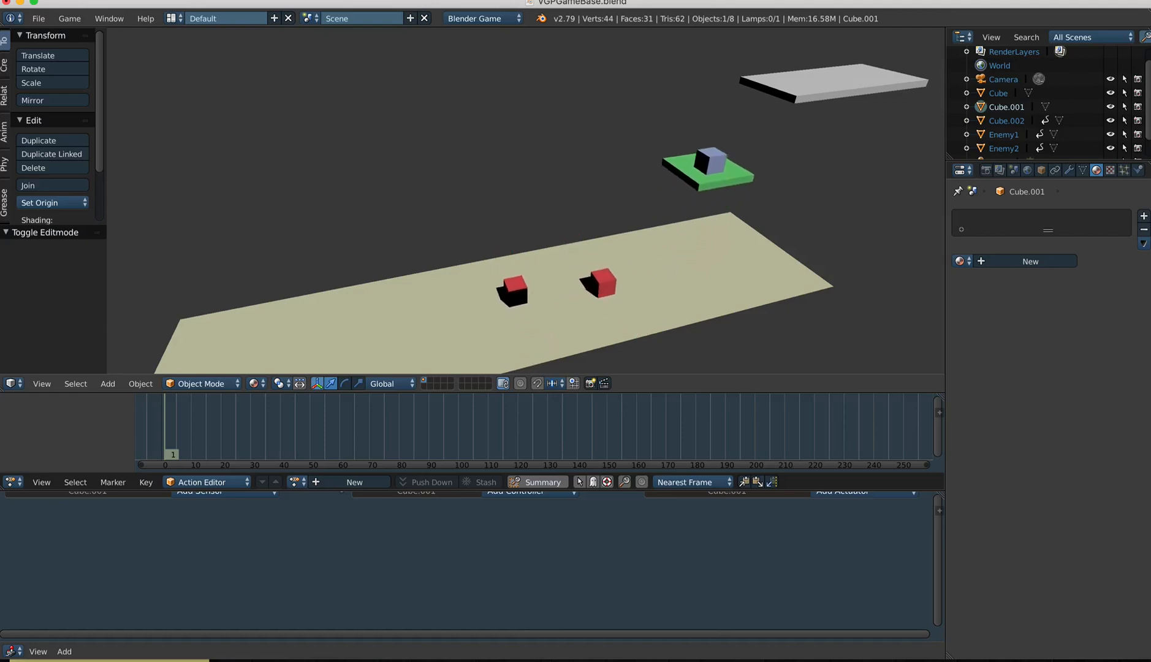
Jump the player cube from the raised elevator onto the upper platform and end the game run
{"action": "key", "text": "space"}
{"action": "key", "text": "Up"}
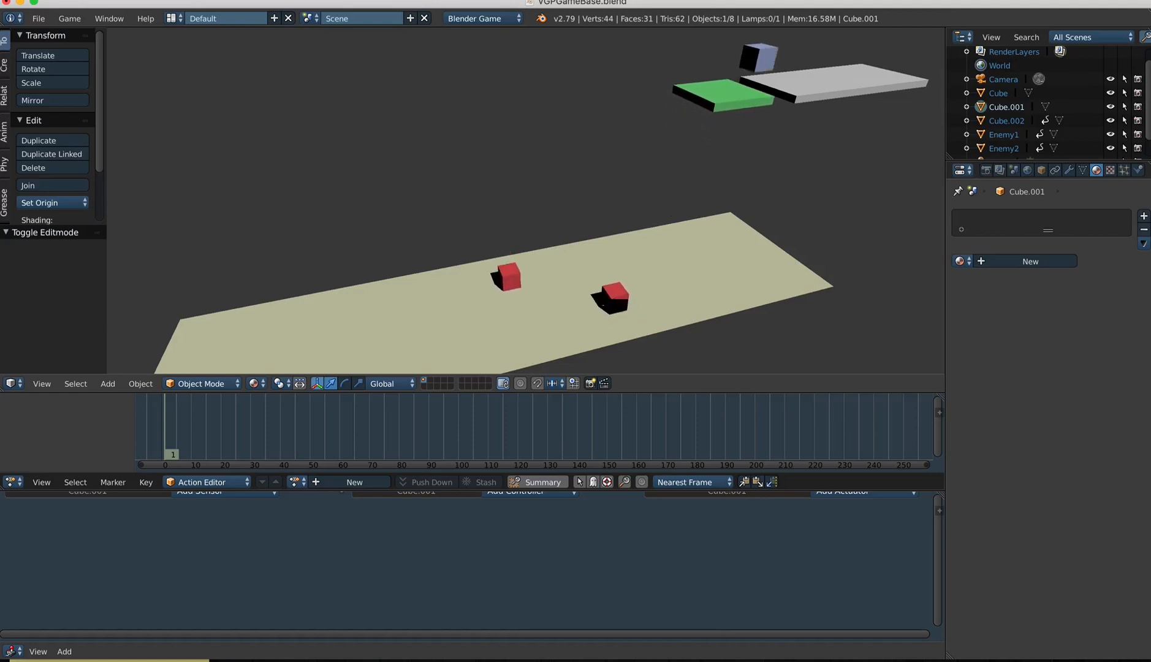
{"action": "key", "text": "Up"}
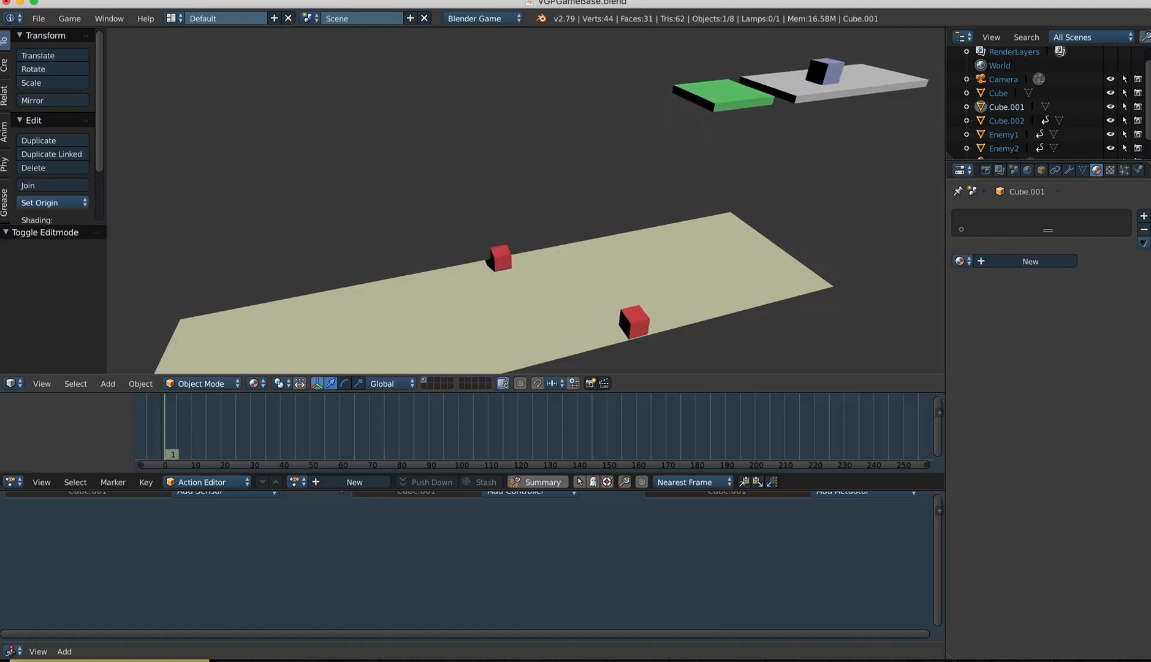
{"action": "key", "text": "Escape"}
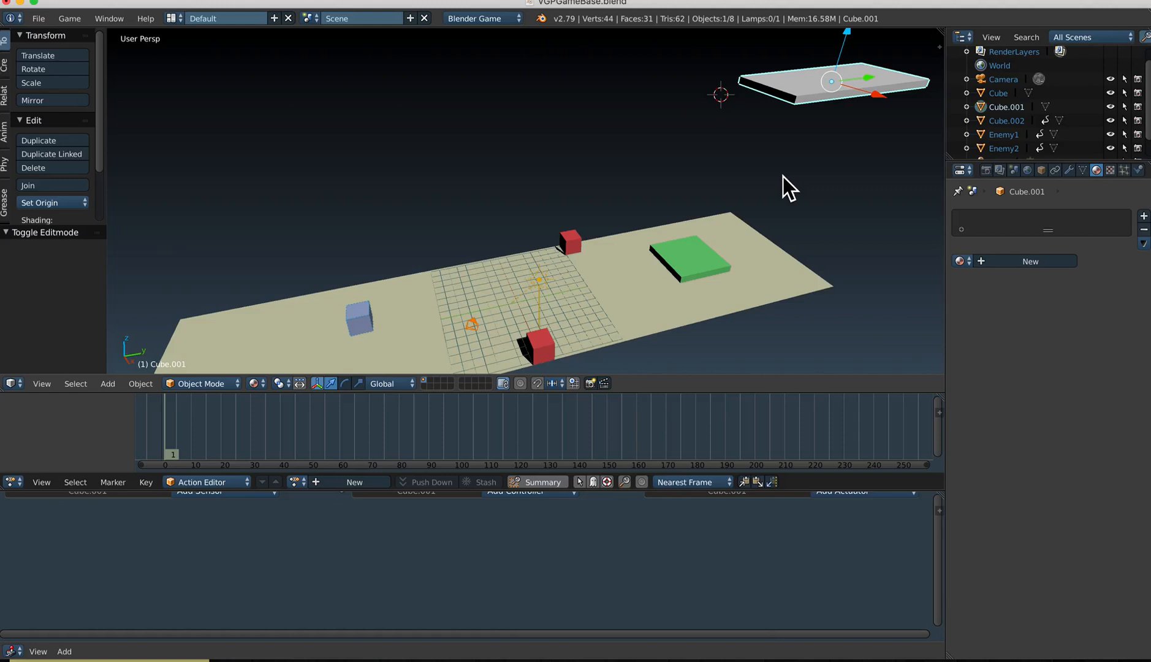
{"action": "mouse_move", "coordinate": [654, 281]}
{"action": "middle_mouse_down", "text": "shift"}
{"action": "mouse_move", "coordinate": [667, 241]}
{"action": "mouse_move", "coordinate": [654, 278]}
{"action": "middle_mouse_up", "text": "shift"}
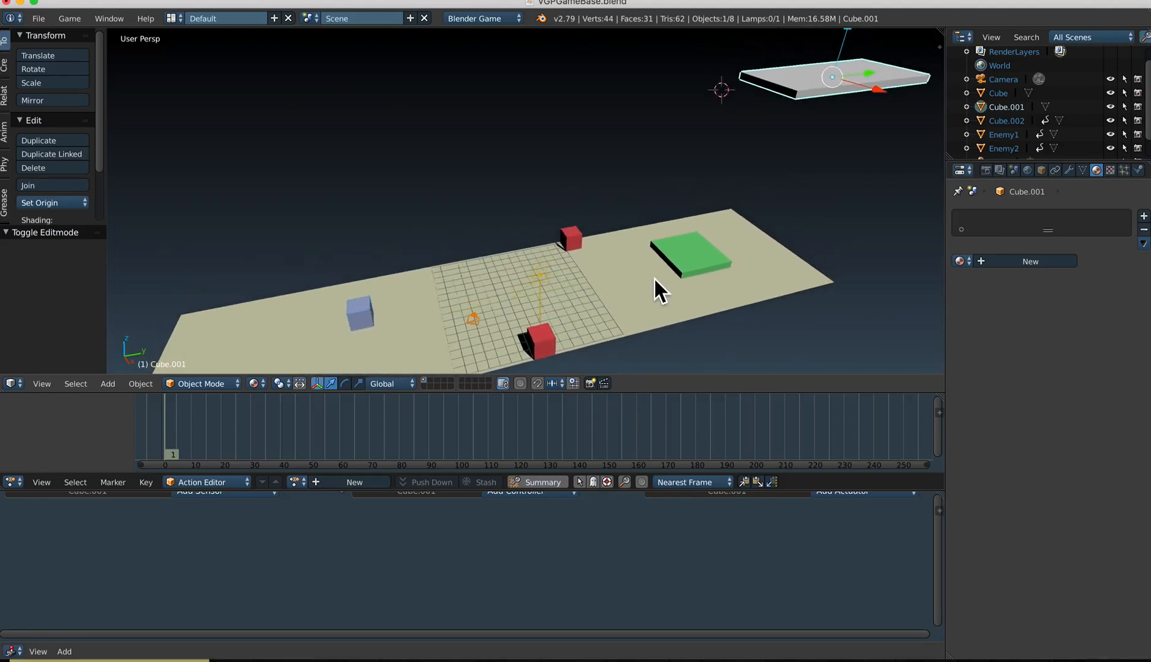
{"action": "scroll", "coordinate": [661, 279], "scroll_direction": "down", "scroll_amount": 2}
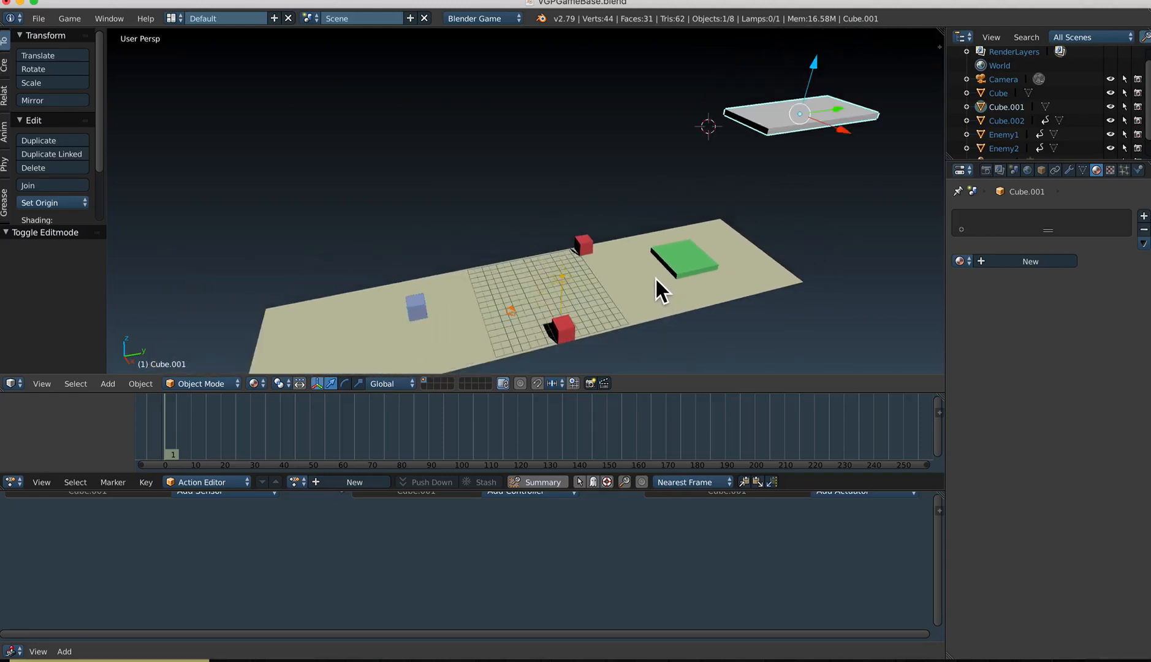